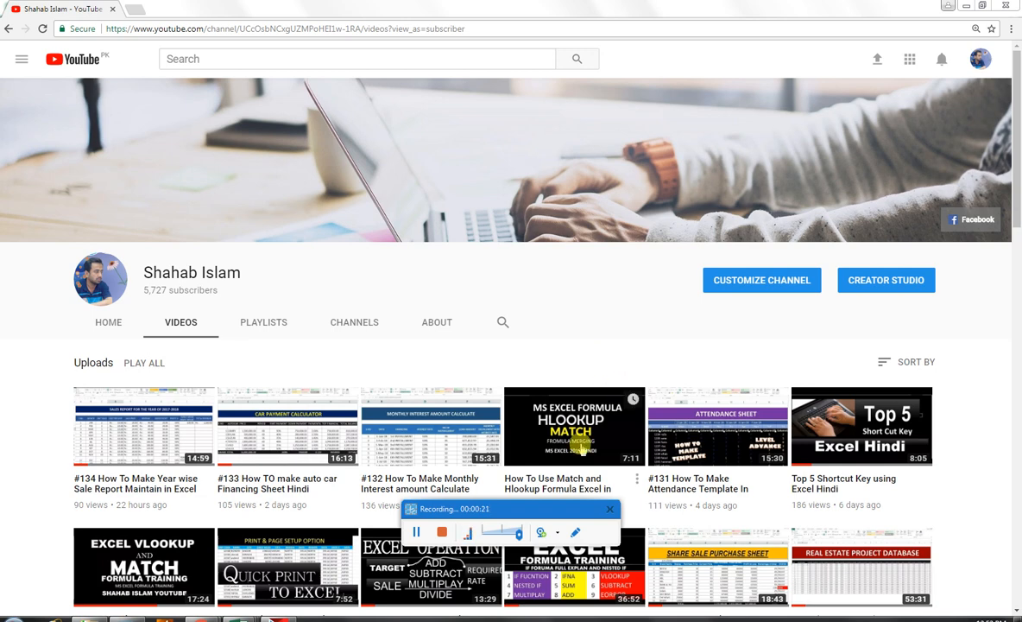
Step: Switch to the blank Excel workbook Book3
{"action": "left_click_drag", "start_coordinate": [529, 508], "coordinate": [548, 614]}
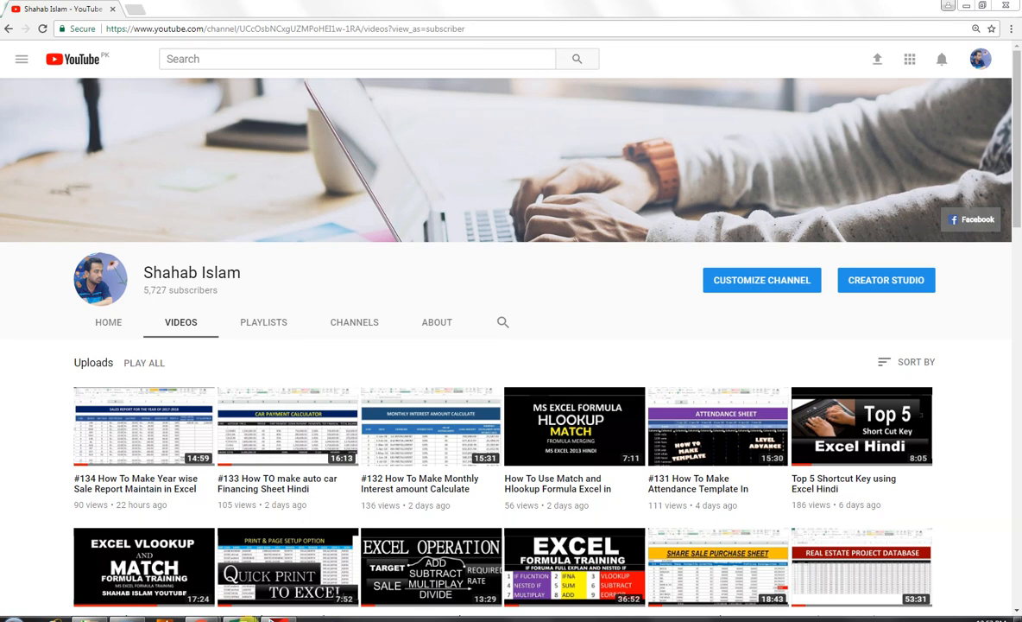
{"action": "mouse_move", "coordinate": [238, 617]}
{"action": "left_click", "coordinate": [335, 552]}
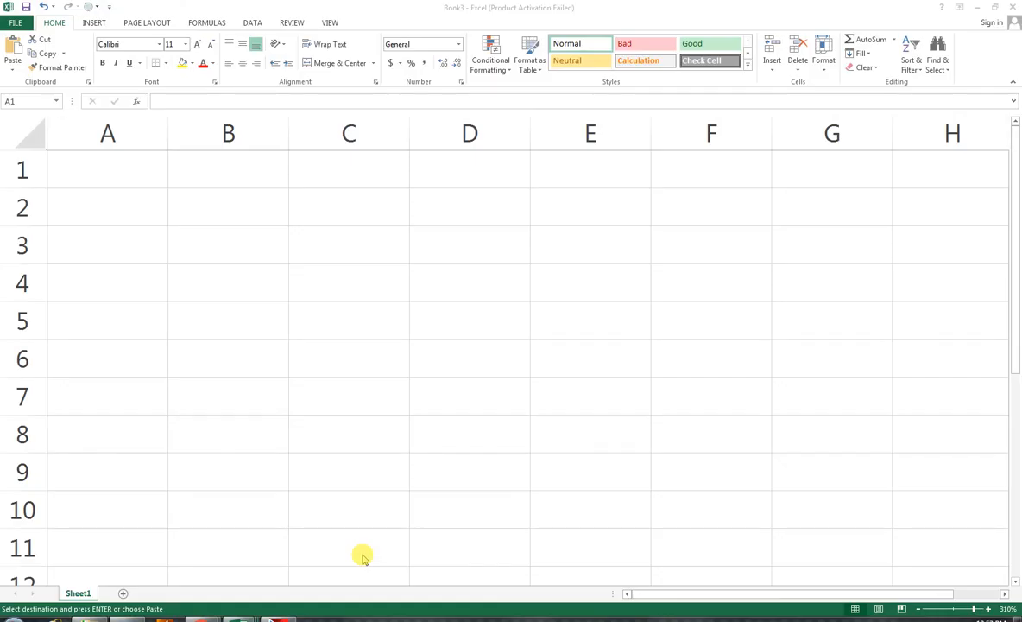
Step: Enter the heading "s no" in cell A5
{"action": "left_click", "coordinate": [136, 254]}
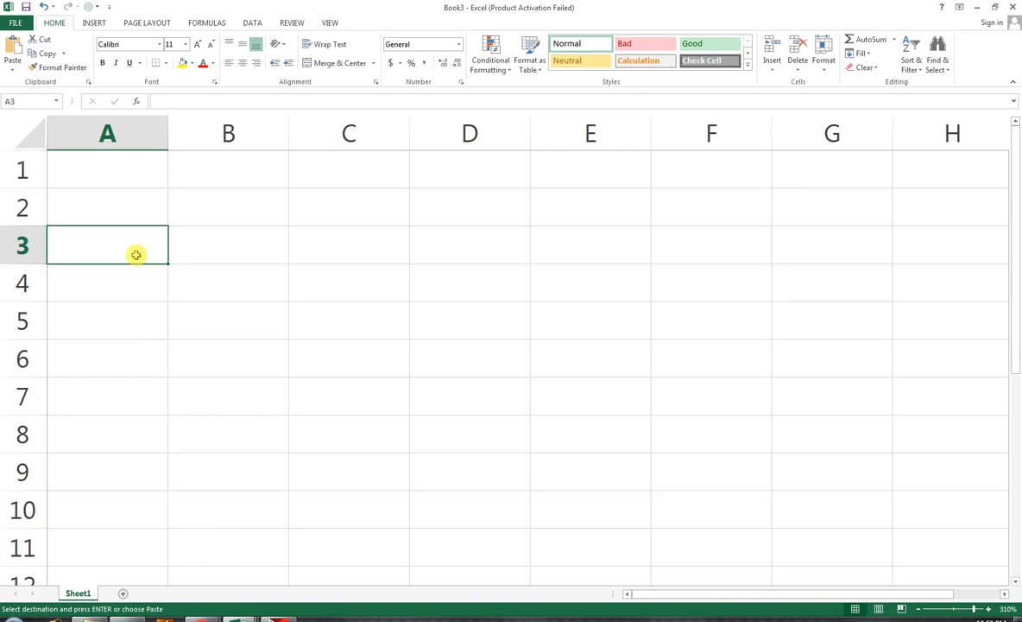
{"action": "key", "text": "Down"}
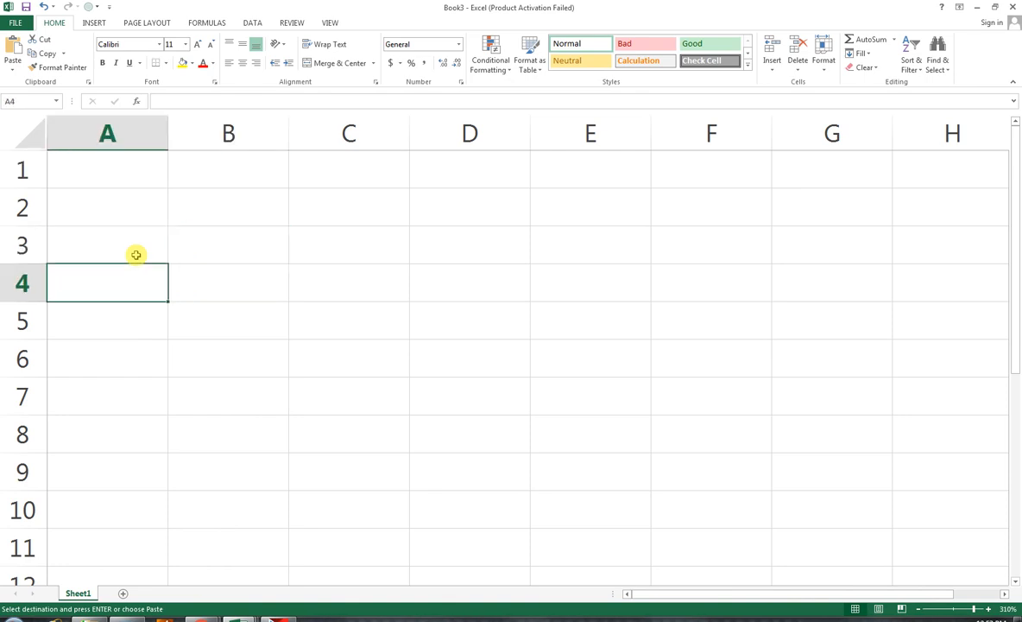
{"action": "key", "text": "Down"}
{"action": "type", "text": "s no"}
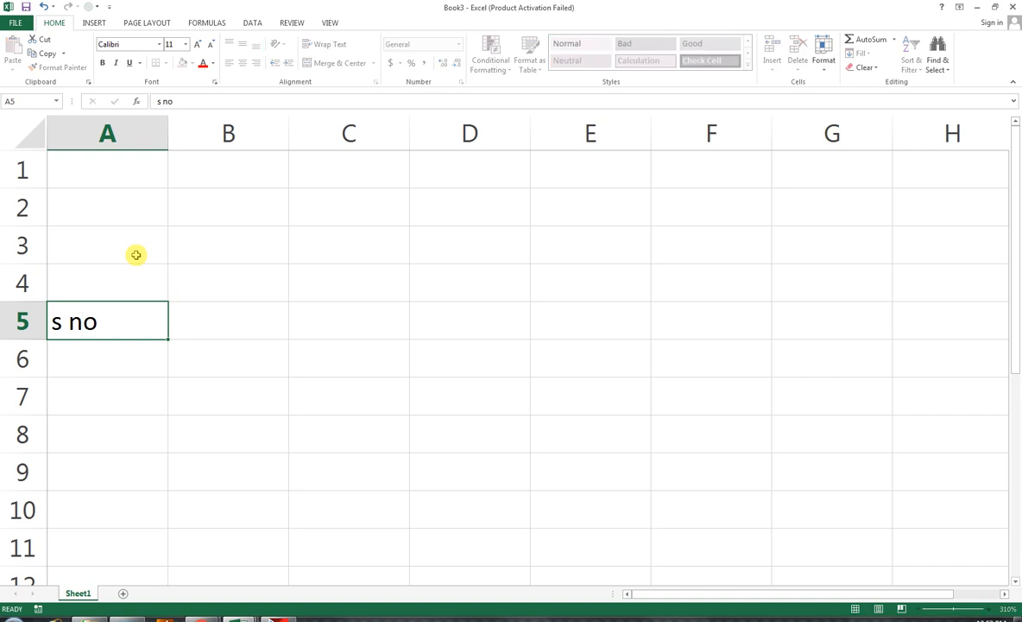
{"action": "key", "text": "Tab"}
{"action": "key", "text": "Left"}
{"action": "key", "text": "Right"}
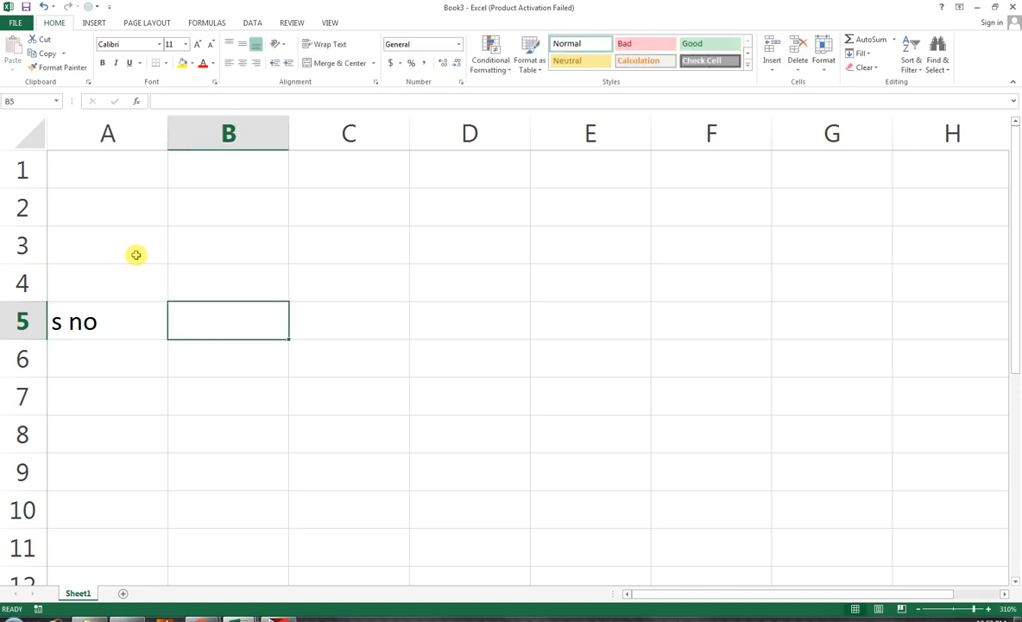
{"action": "key", "text": "Left"}
{"action": "key", "text": "Right"}
{"action": "key", "text": "Left"}
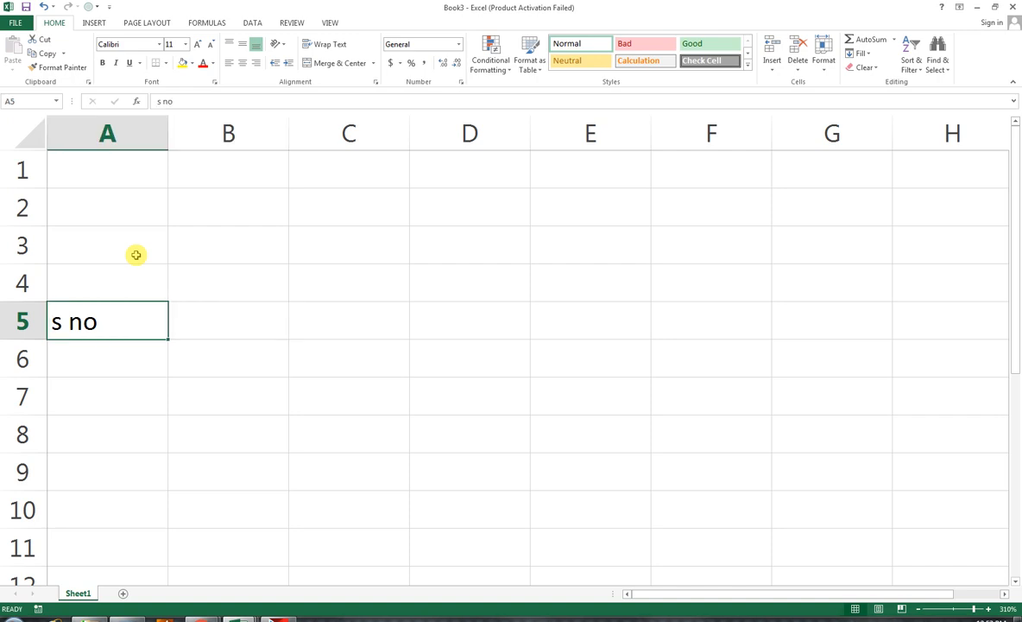
Step: Enter the uppercase headings "S N" in cell A5 and "NAME" in cell B5
{"action": "type", "text": "S N"}
{"action": "key", "text": "Right"}
{"action": "type", "text": "NAM"}
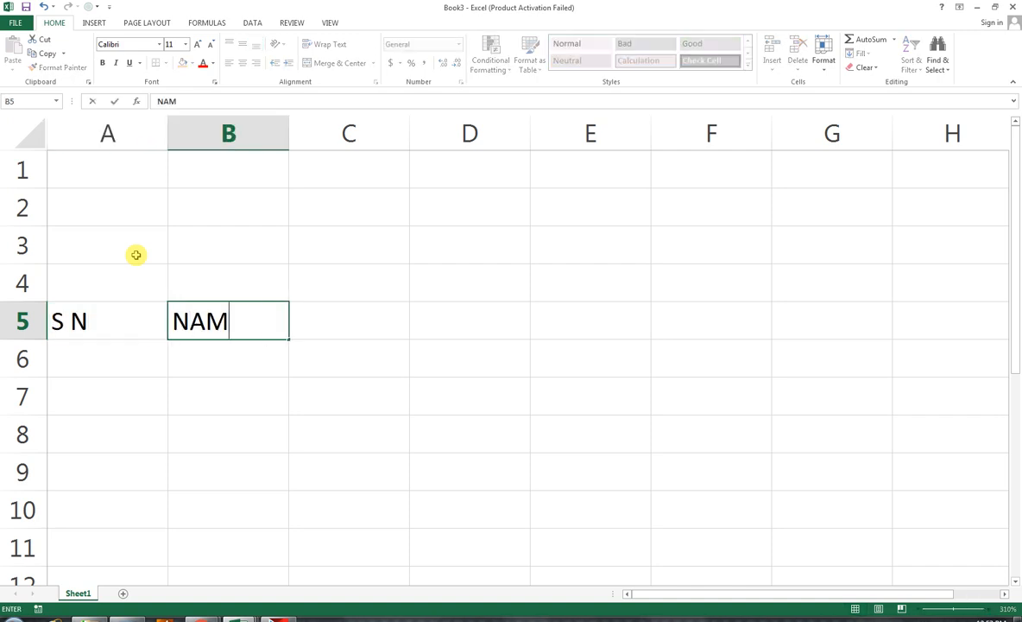
{"action": "type", "text": "E"}
{"action": "key", "text": "Tab"}
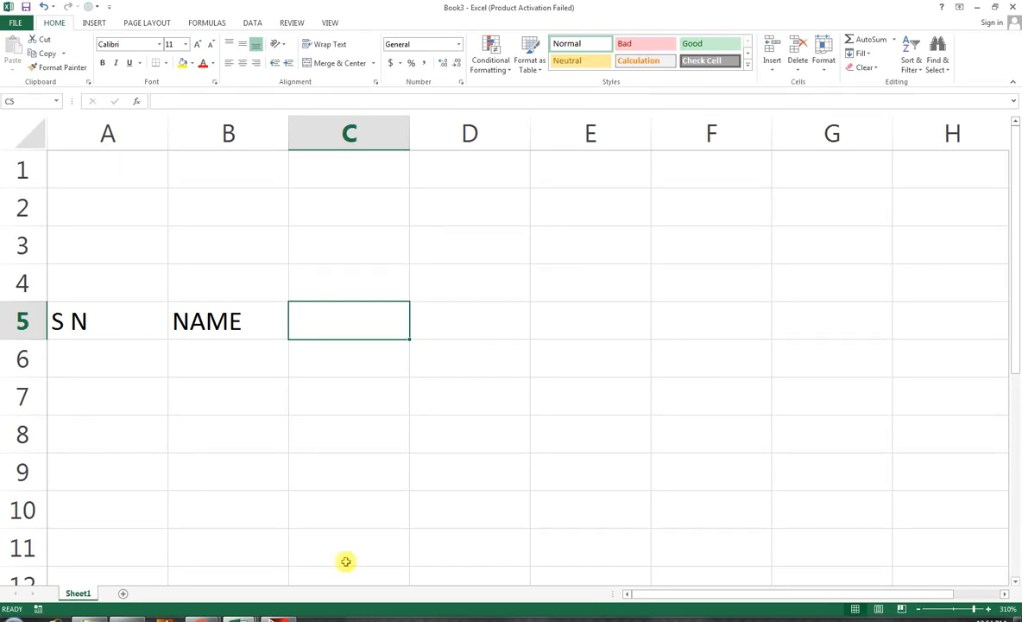
Step: Add the headings "START DATE" in C5 and "CURRENT DATE" in D5, and widen both columns to fit the text
{"action": "type", "text": "START DATE"}
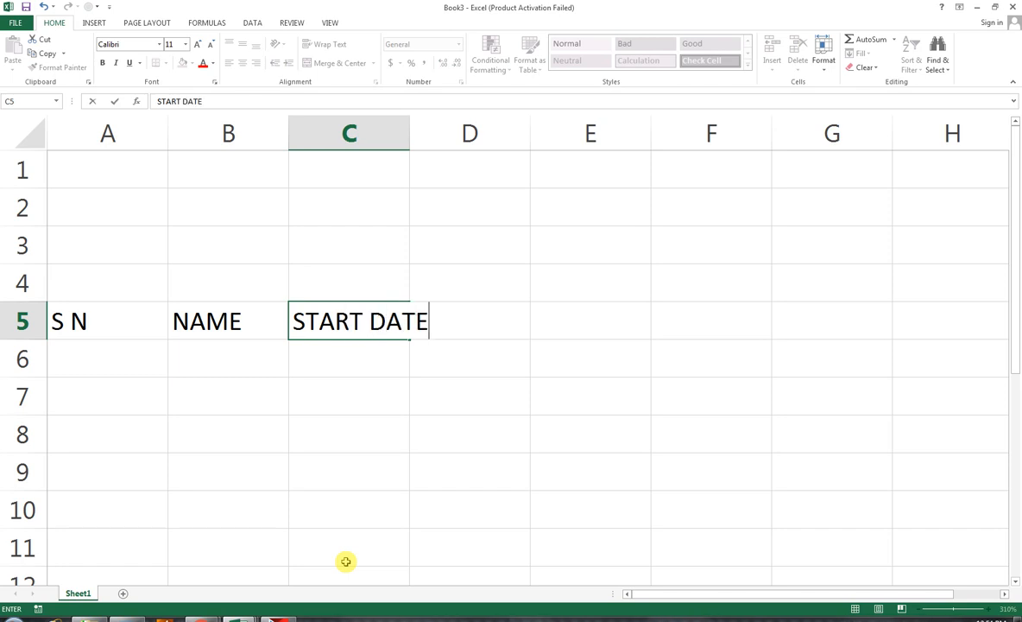
{"action": "key", "text": "Tab"}
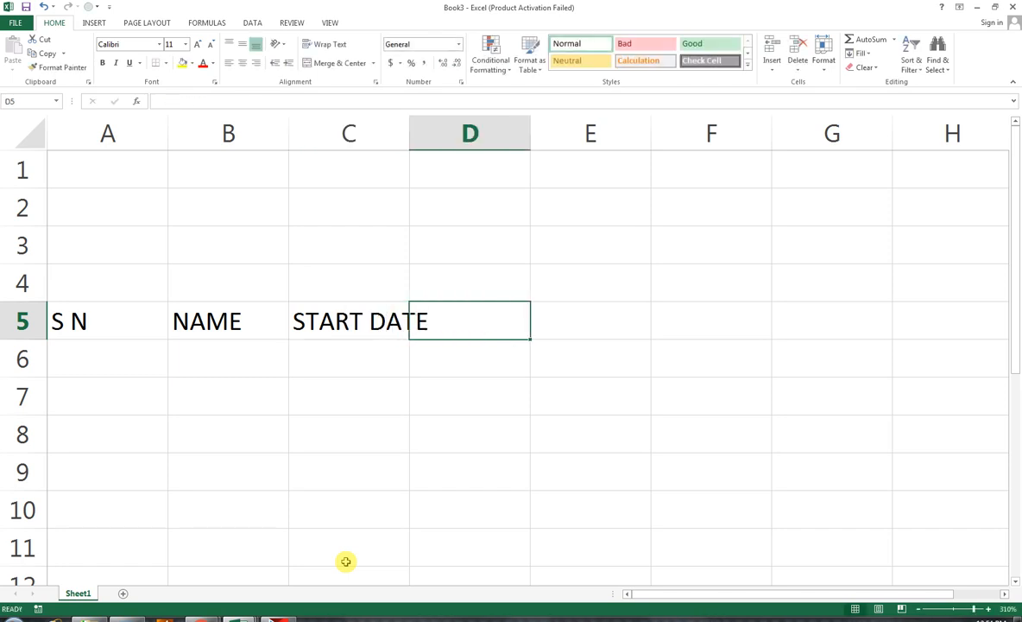
{"action": "type", "text": "CURRE"}
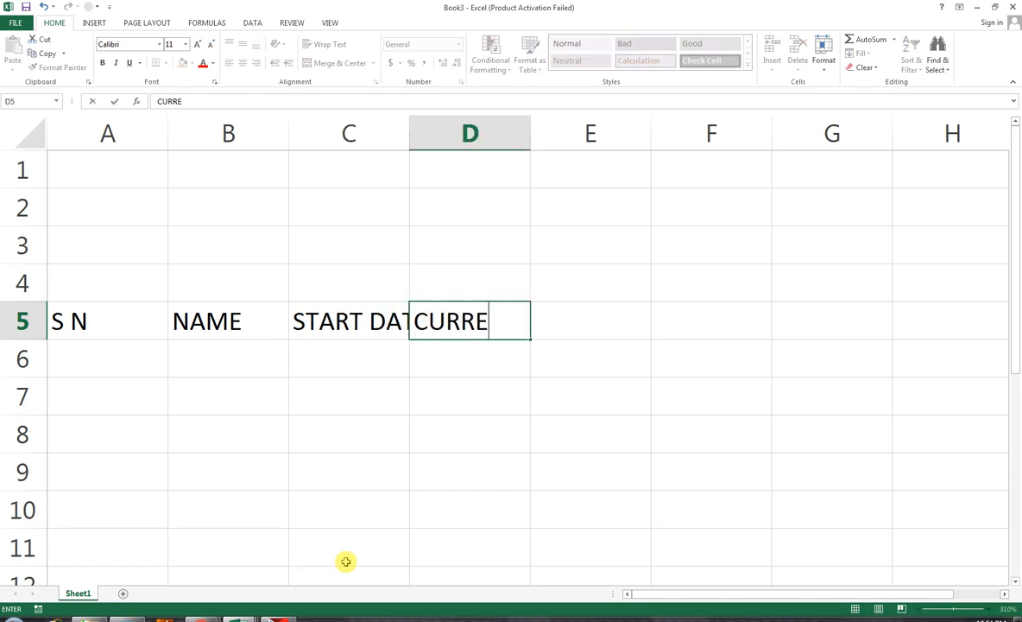
{"action": "type", "text": "NT DATE"}
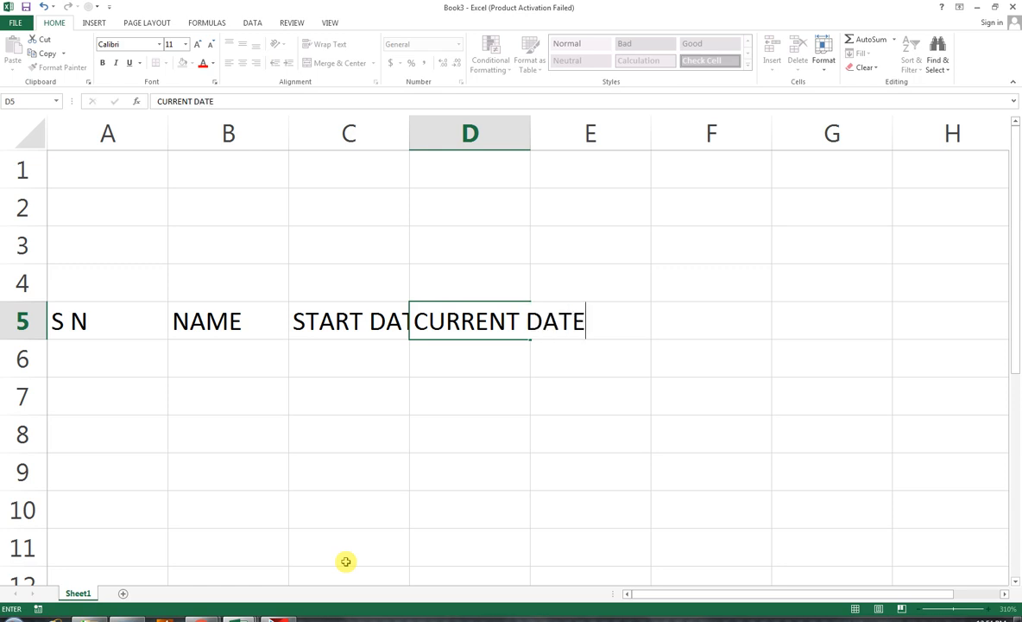
{"action": "key", "text": "Tab"}
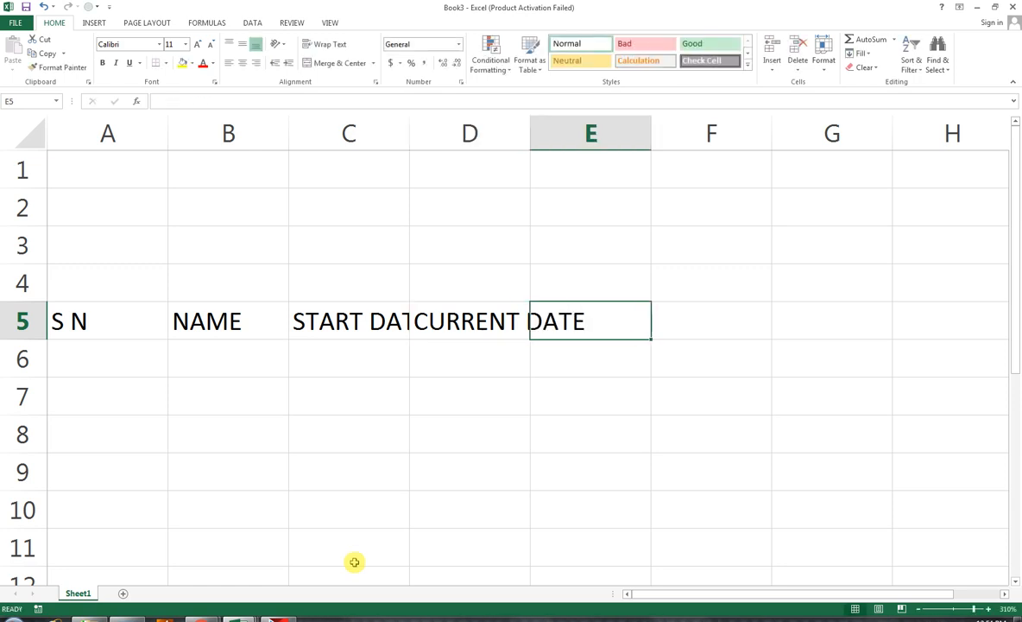
{"action": "left_click_drag", "start_coordinate": [407, 136], "coordinate": [439, 136]}
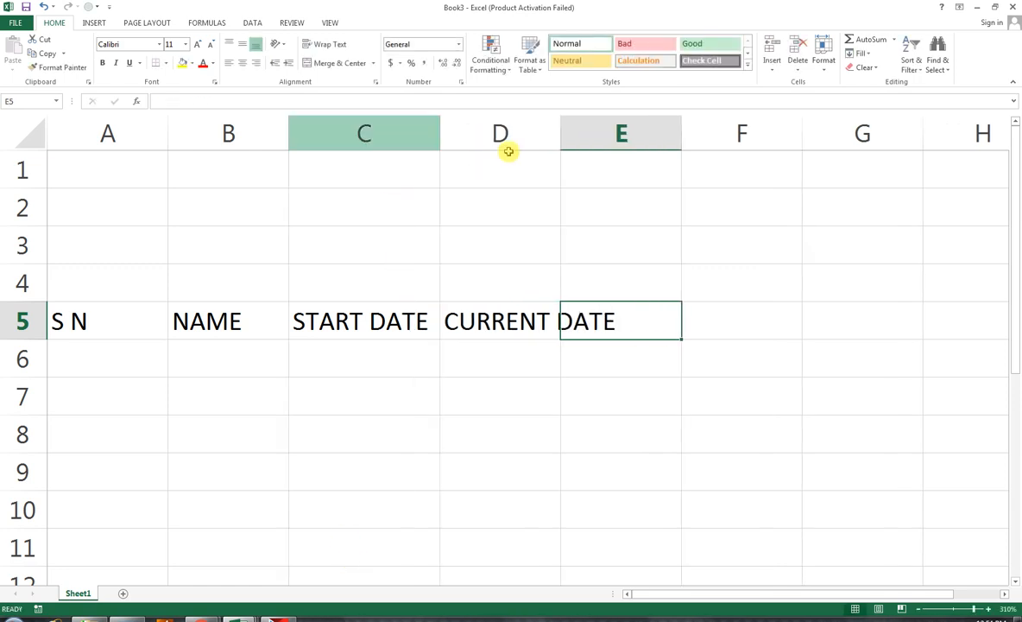
{"action": "left_click_drag", "start_coordinate": [561, 131], "coordinate": [629, 409]}
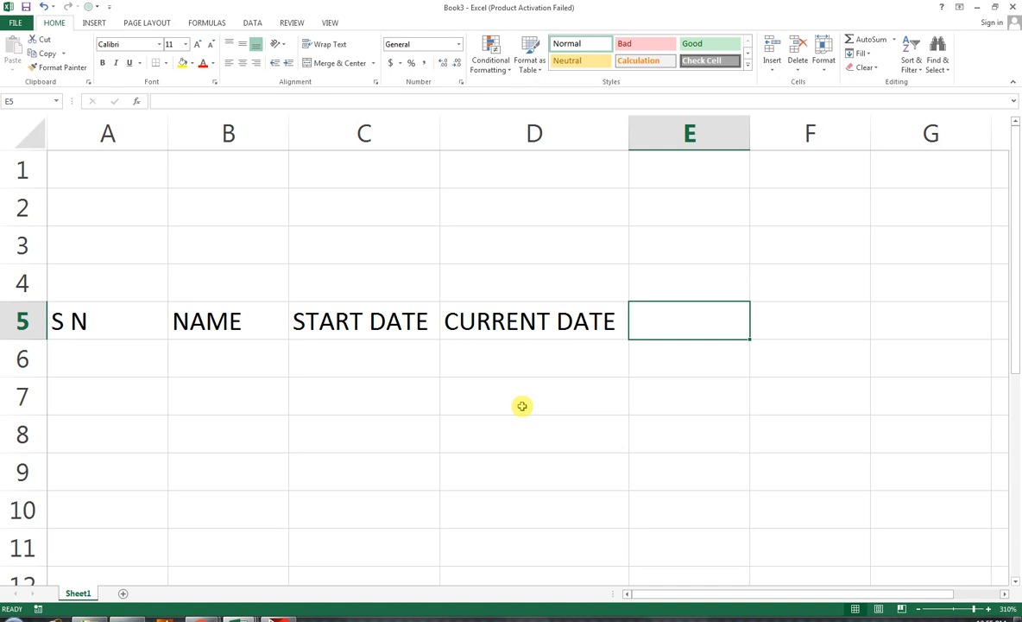
Step: Enter the heading "YEARS OFLIVING UNTILL NOW" in cell E5 and fit column E's width to it
{"action": "type", "text": "YEAR"}
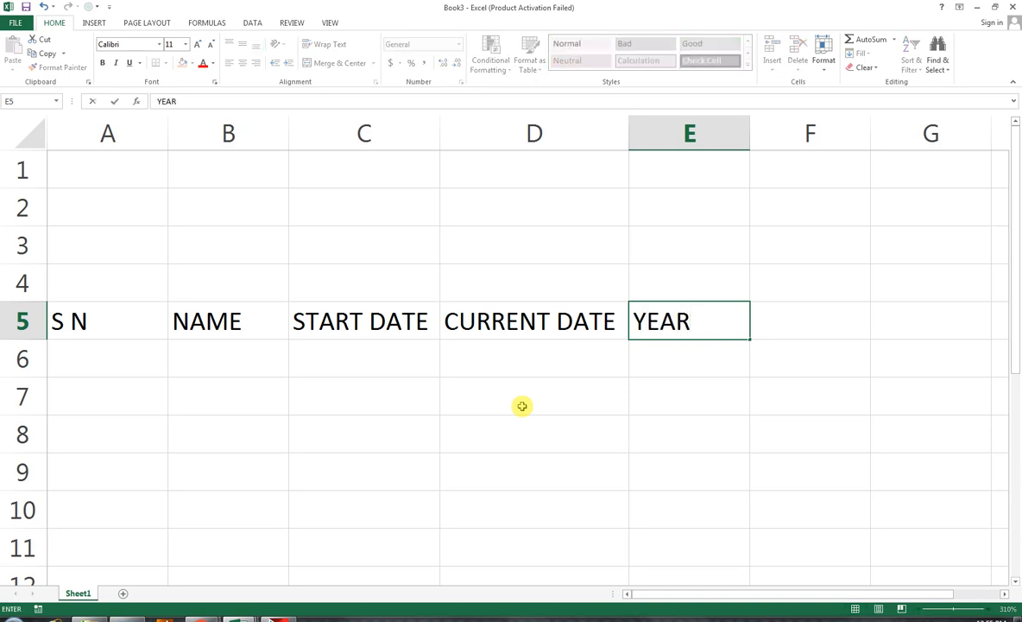
{"action": "type", "text": " O"}
{"action": "key", "text": "BackSpace"}
{"action": "key", "text": "BackSpace"}
{"action": "type", "text": "S OF"}
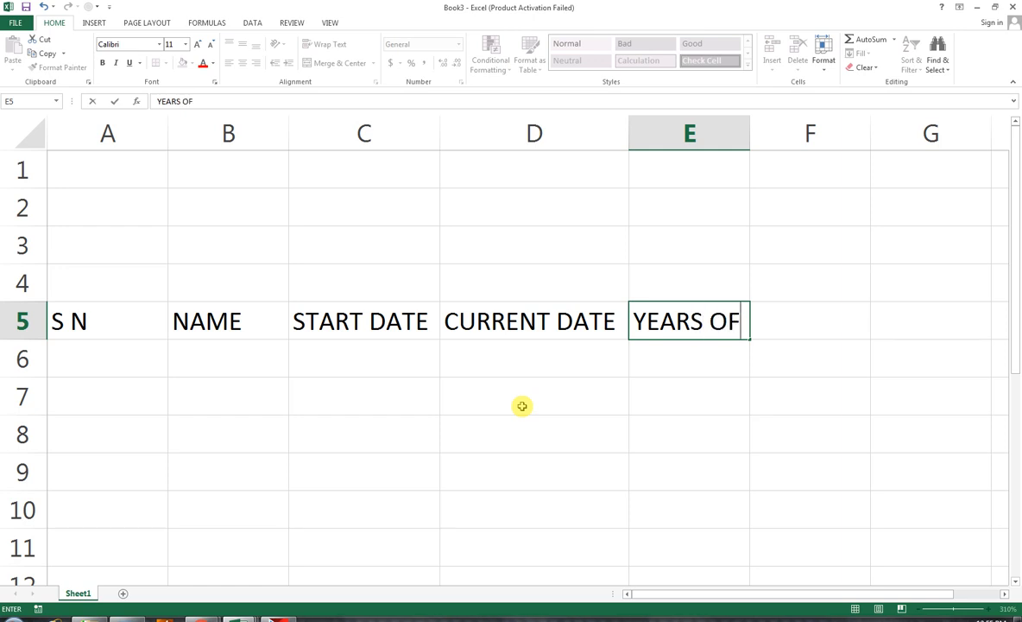
{"action": "type", "text": "LIVING "}
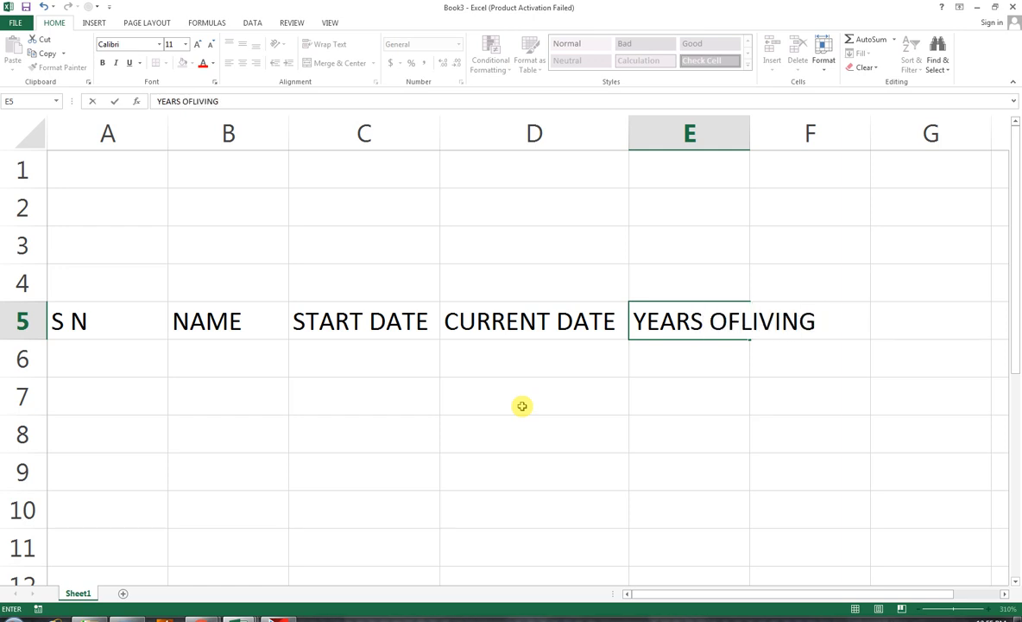
{"action": "type", "text": "UNTIL"}
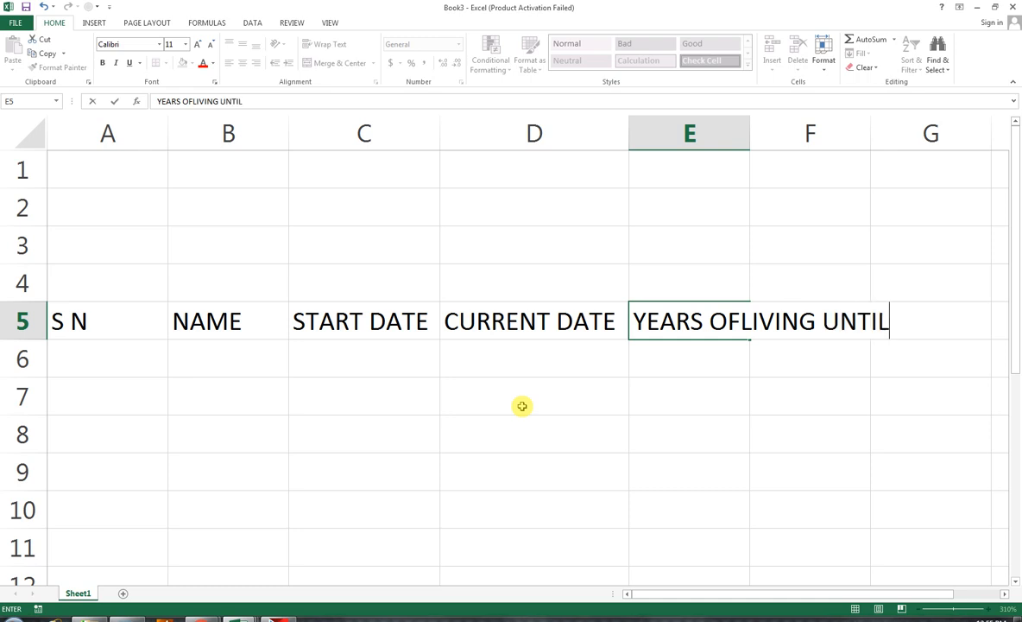
{"action": "type", "text": "LNOW"}
{"action": "key", "text": "BackSpace"}
{"action": "key", "text": "BackSpace"}
{"action": "key", "text": "BackSpace"}
{"action": "type", "text": "NOW"}
{"action": "key", "text": "Tab"}
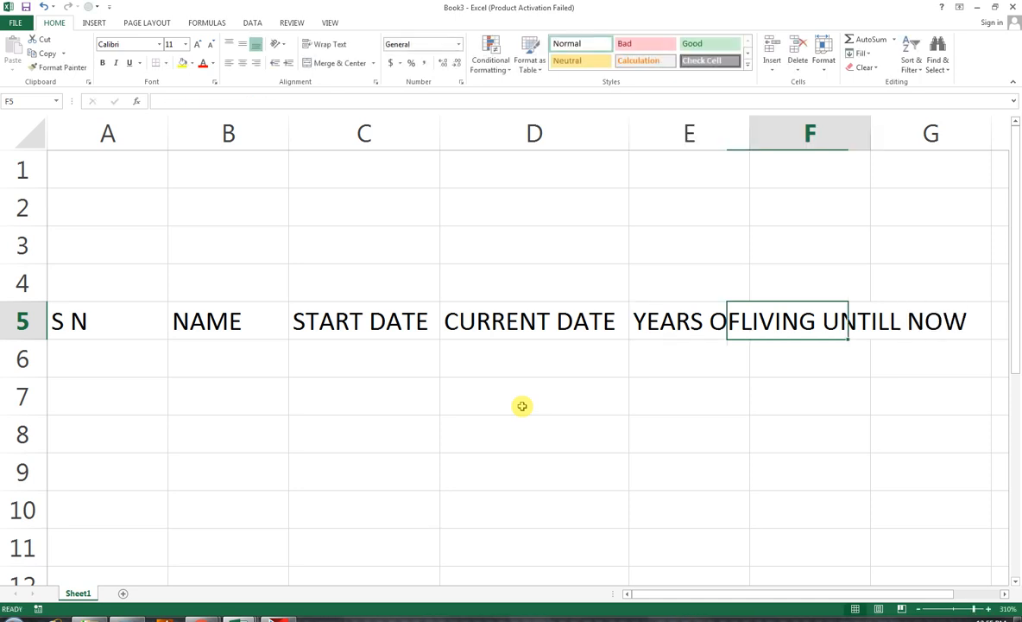
{"action": "double_click", "coordinate": [749, 131]}
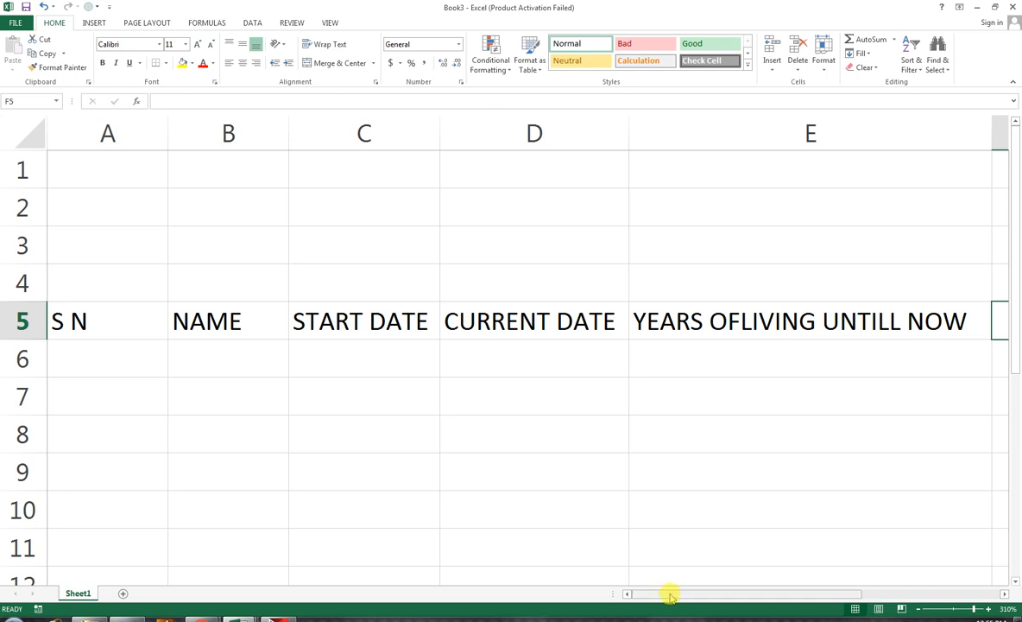
Step: Add the headings "CURRENT RATE" in cell F5 and "NEW RENT" in cell G5
{"action": "left_click_drag", "start_coordinate": [729, 594], "coordinate": [799, 483]}
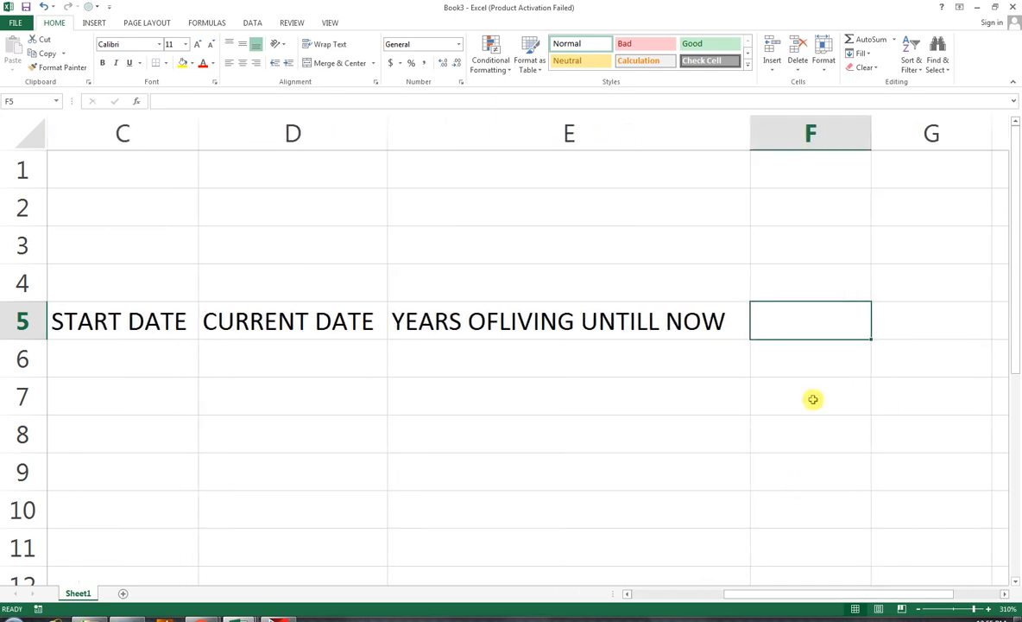
{"action": "type", "text": "CURREN"}
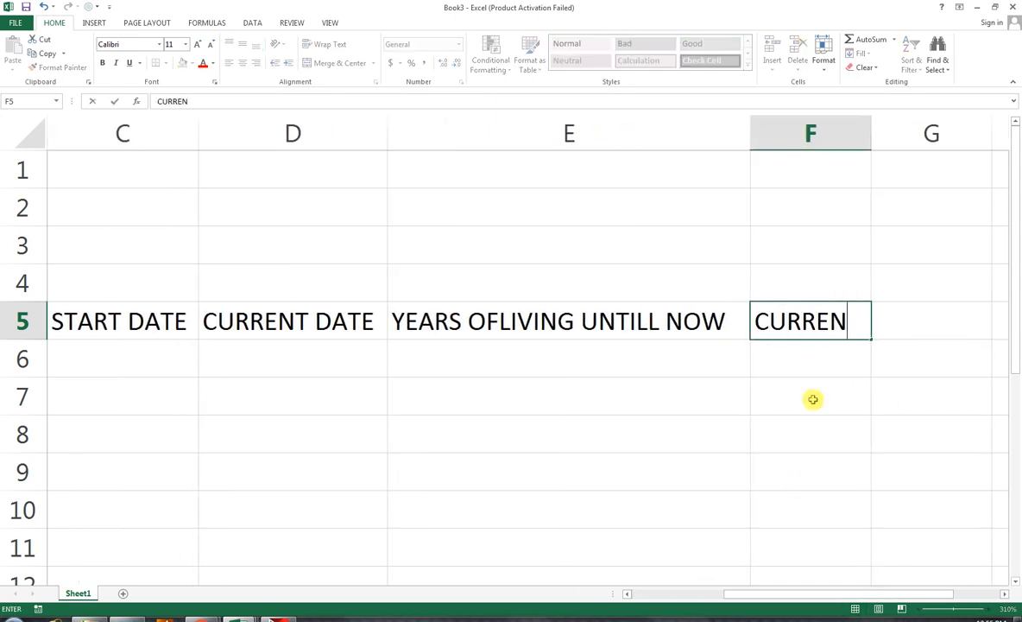
{"action": "type", "text": "T RATE"}
{"action": "key", "text": "Tab"}
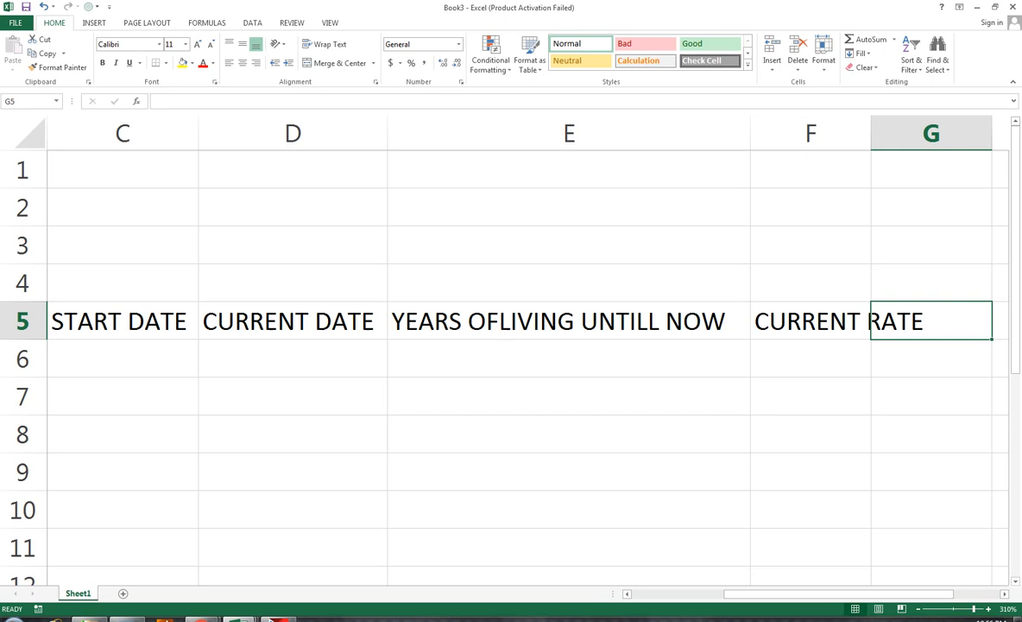
{"action": "type", "text": "NEW RE"}
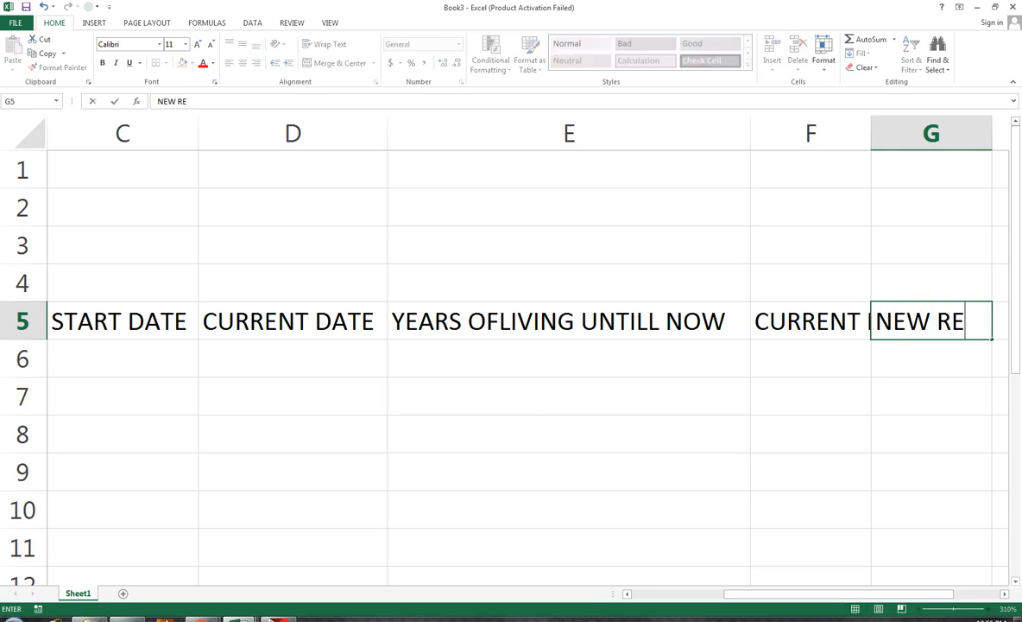
{"action": "type", "text": "NT"}
{"action": "key", "text": "Return"}
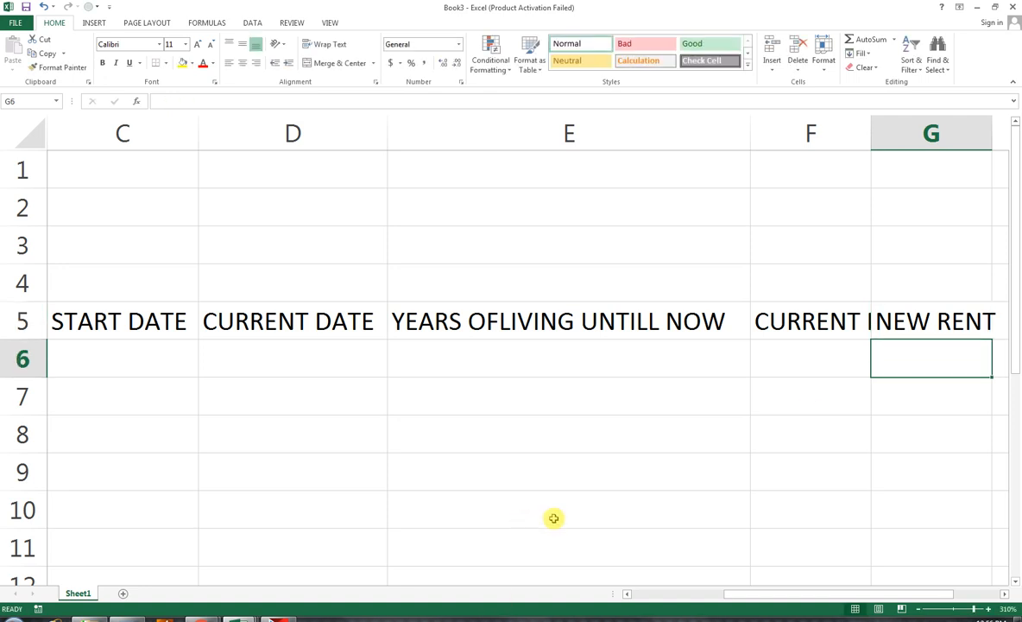
Step: Zoom the sheet to the range A5:G11 so all heading columns fit in the window
{"action": "left_click_drag", "start_coordinate": [901, 319], "coordinate": [4, 546]}
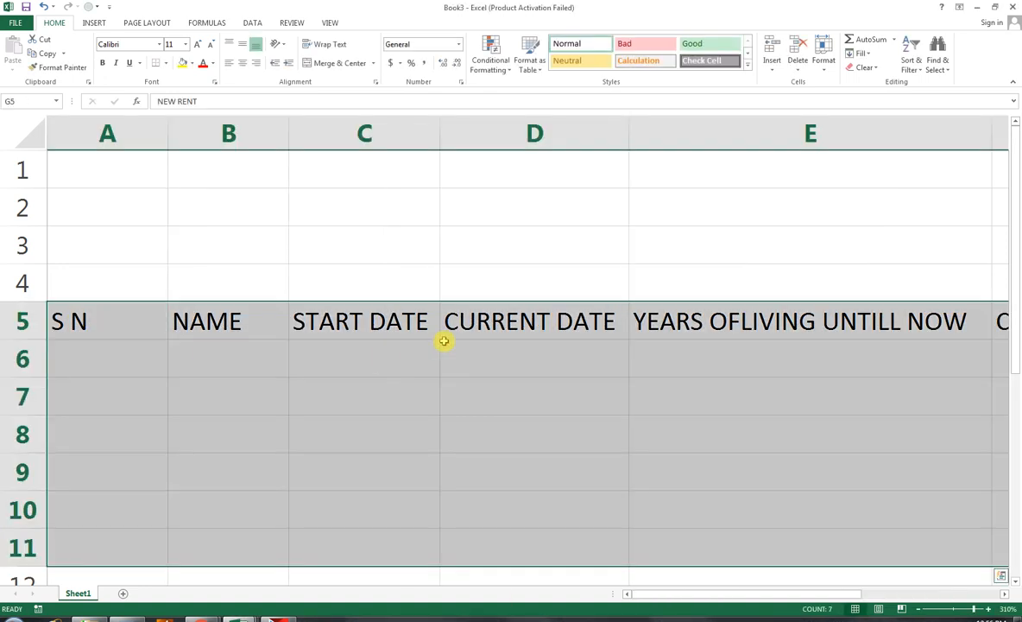
{"action": "left_click", "coordinate": [333, 21]}
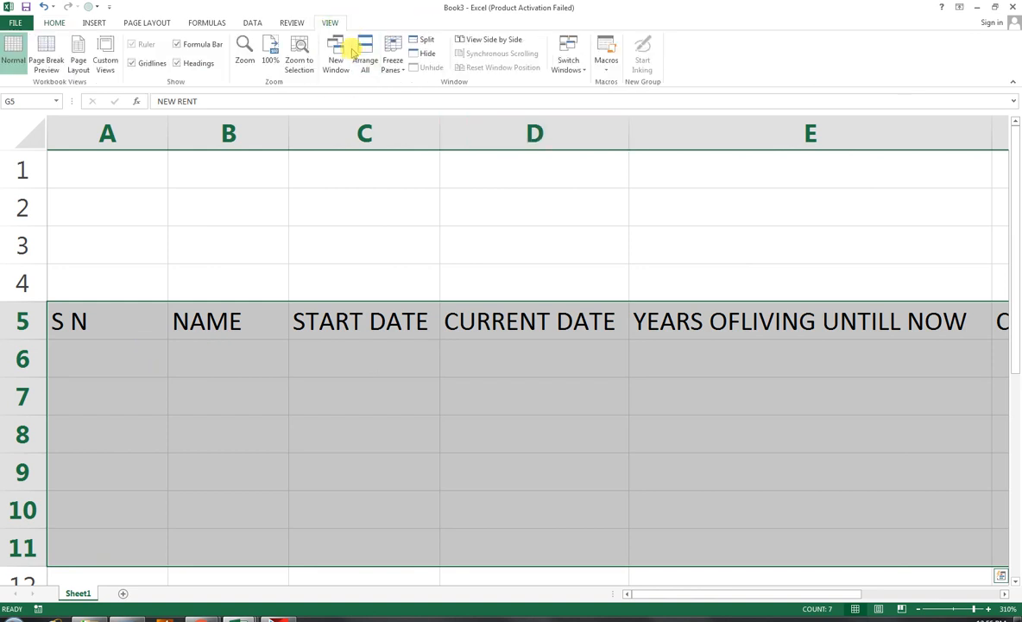
{"action": "left_click", "coordinate": [299, 59]}
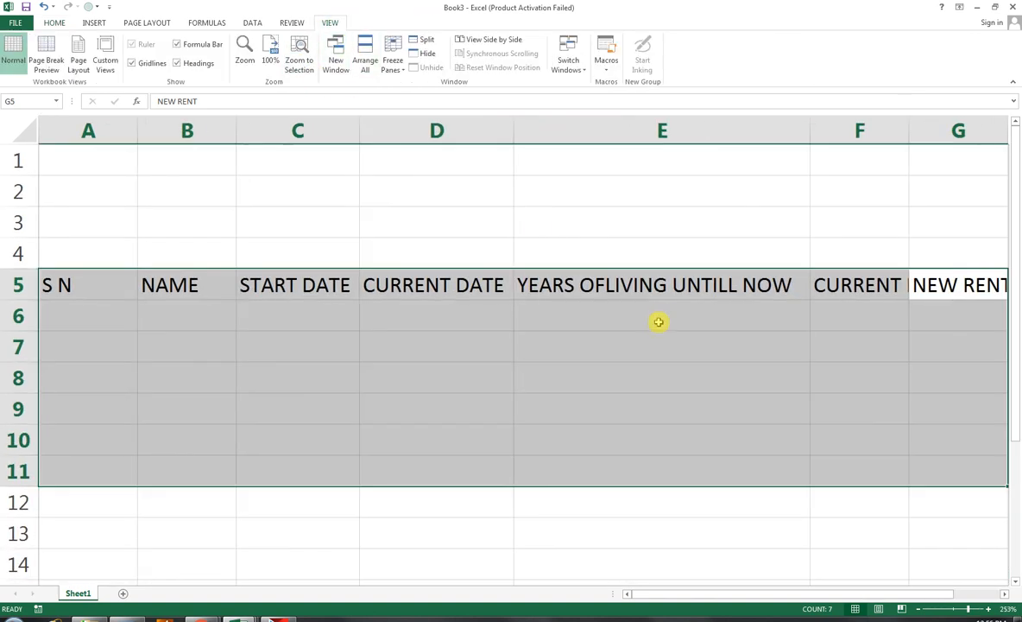
{"action": "left_click", "coordinate": [290, 387]}
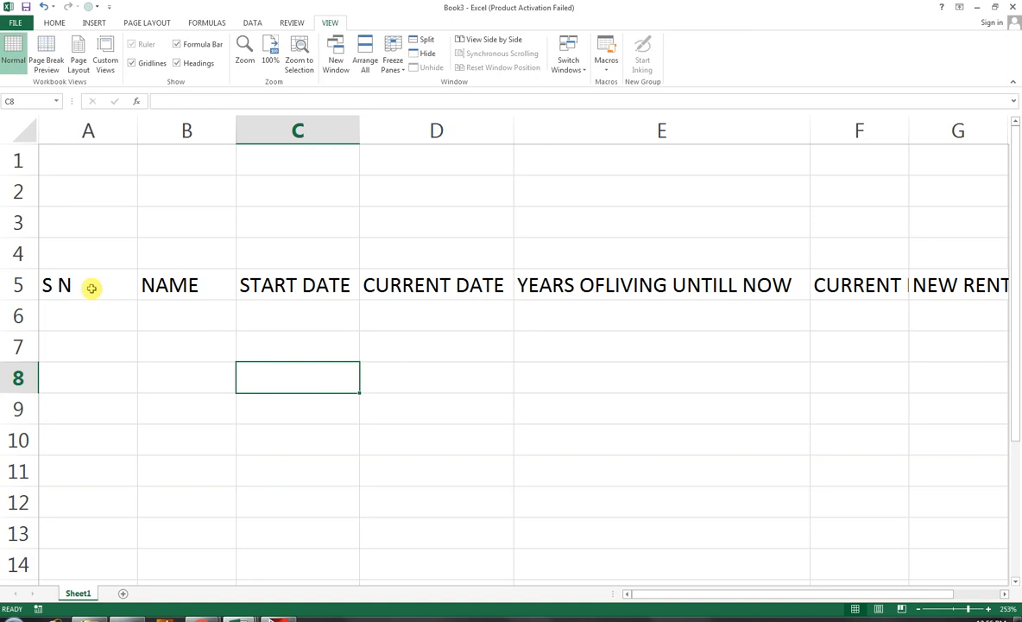
Step: Apply all borders to the table range A5:G12
{"action": "left_click", "coordinate": [55, 22]}
{"action": "left_click_drag", "start_coordinate": [78, 285], "coordinate": [917, 498]}
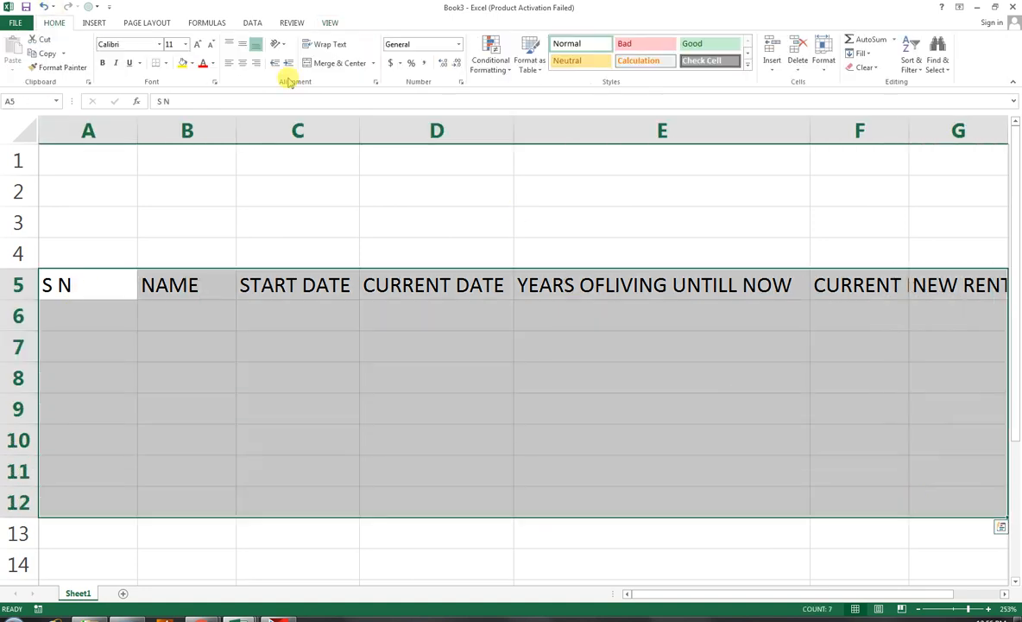
{"action": "left_click", "coordinate": [165, 63]}
{"action": "left_click", "coordinate": [183, 164]}
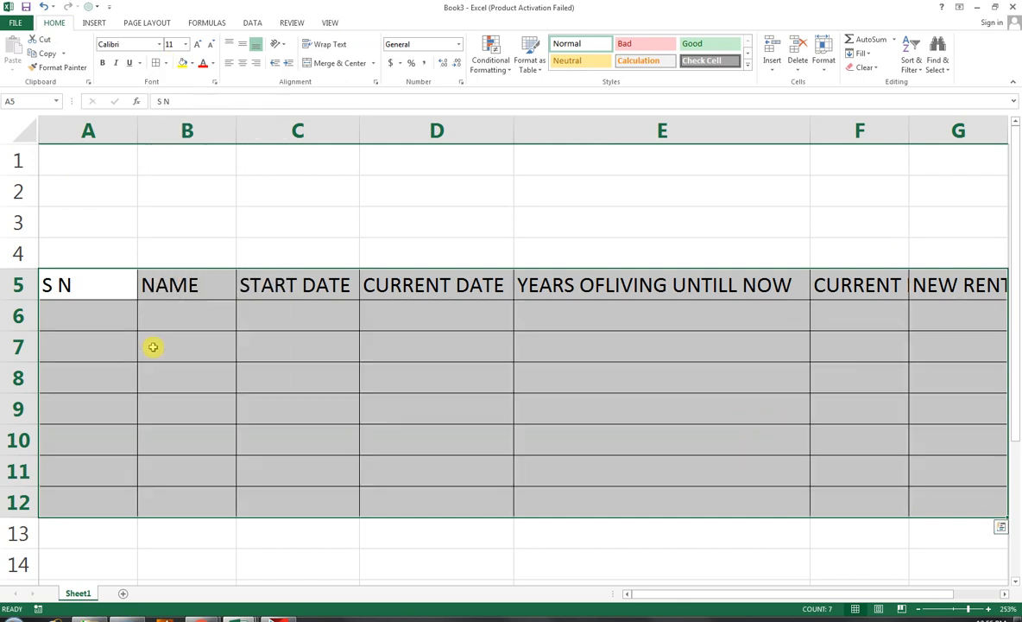
Step: Enter the serial numbers 1 in cell A6 and 2 in cell A7
{"action": "left_click", "coordinate": [104, 315]}
{"action": "type", "text": "1"}
{"action": "key", "text": "Return"}
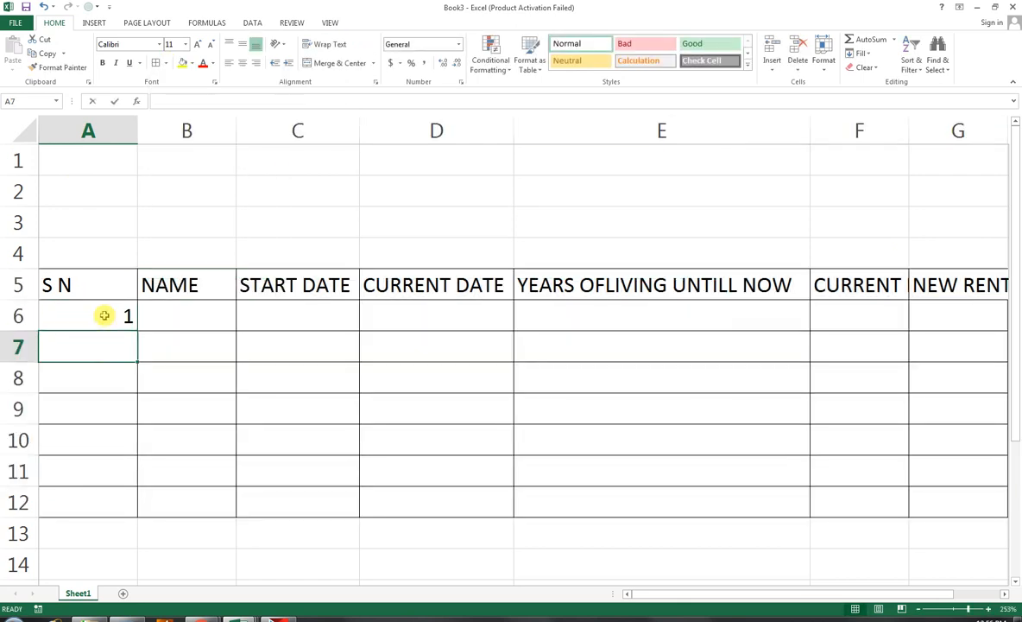
{"action": "type", "text": "2"}
{"action": "key", "text": "Return"}
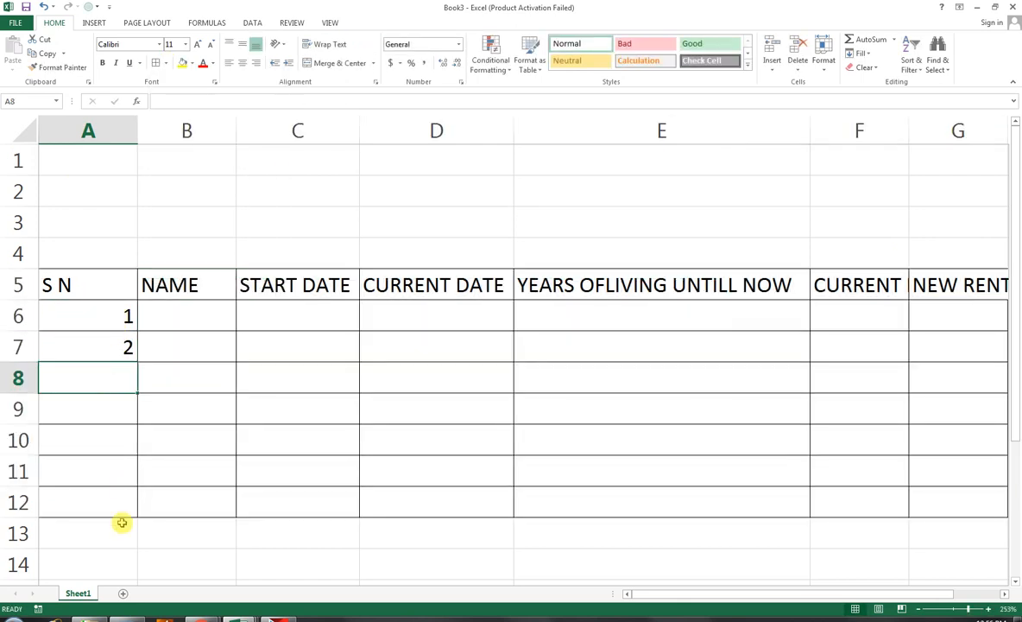
Step: Fill the serial numbers down through cell A12 and center them in the range A6:A12
{"action": "left_click_drag", "start_coordinate": [109, 320], "coordinate": [141, 506]}
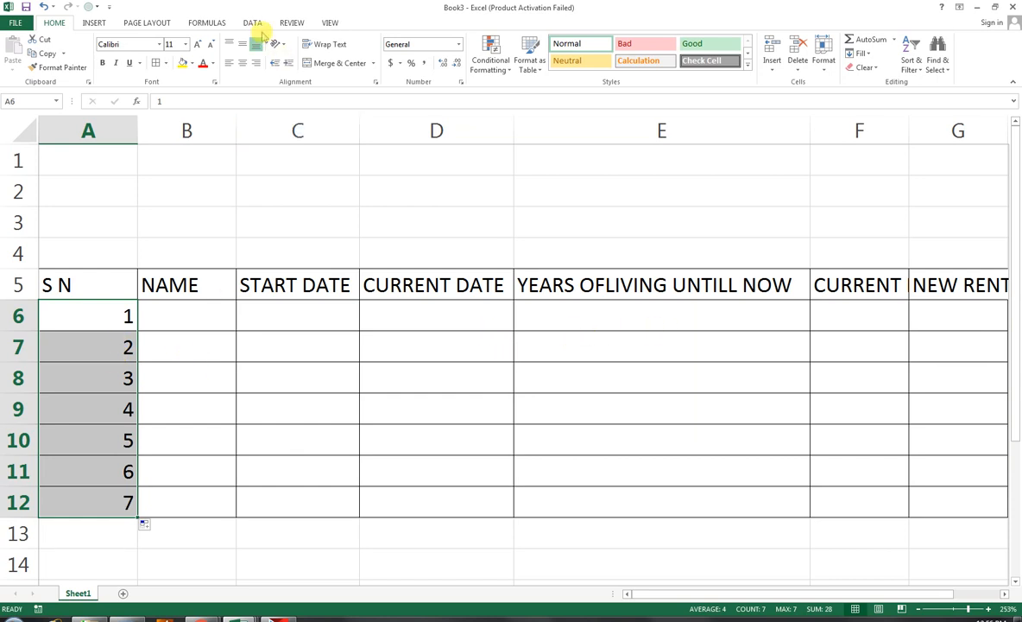
{"action": "left_click", "coordinate": [242, 63]}
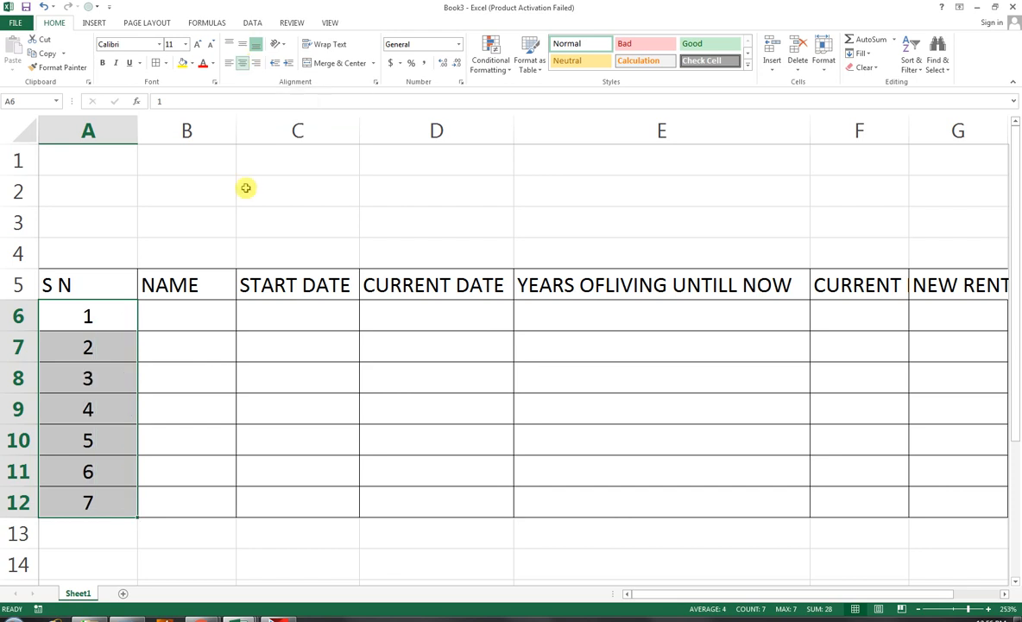
Step: Enter the first person's name in cell B6 under the NAME heading
{"action": "left_click", "coordinate": [203, 305]}
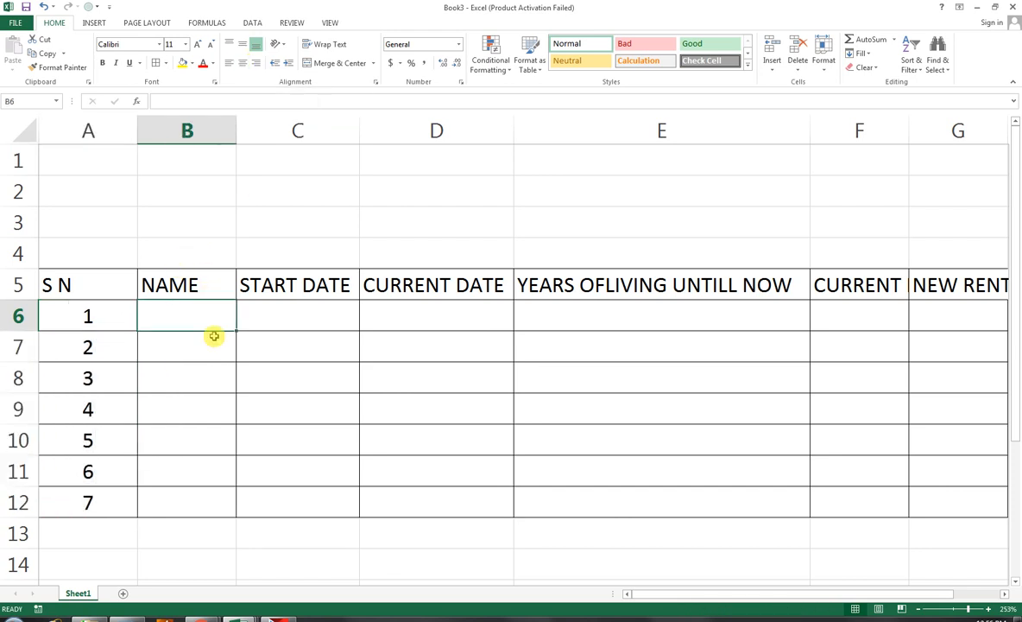
{"action": "type", "text": "AFTEB"}
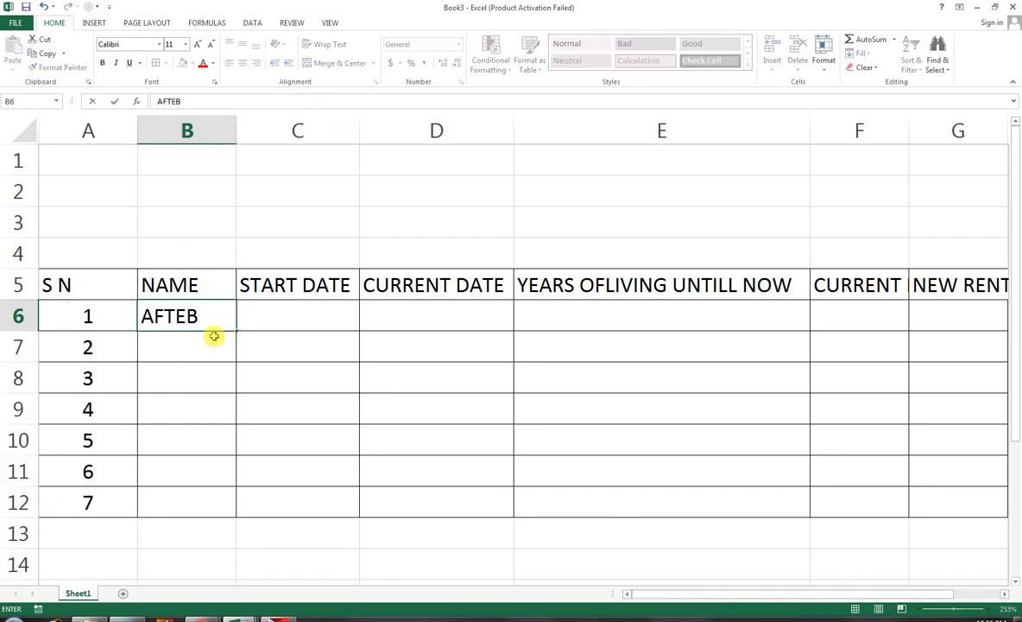
{"action": "key", "text": "BackSpace"}
{"action": "key", "text": "BackSpace"}
{"action": "type", "text": "AB"}
{"action": "key", "text": "ctrl+Return"}
Step: Fill the list of names down through cell B12 and auto-fit the width of column B
{"action": "left_click_drag", "start_coordinate": [237, 332], "coordinate": [221, 515]}
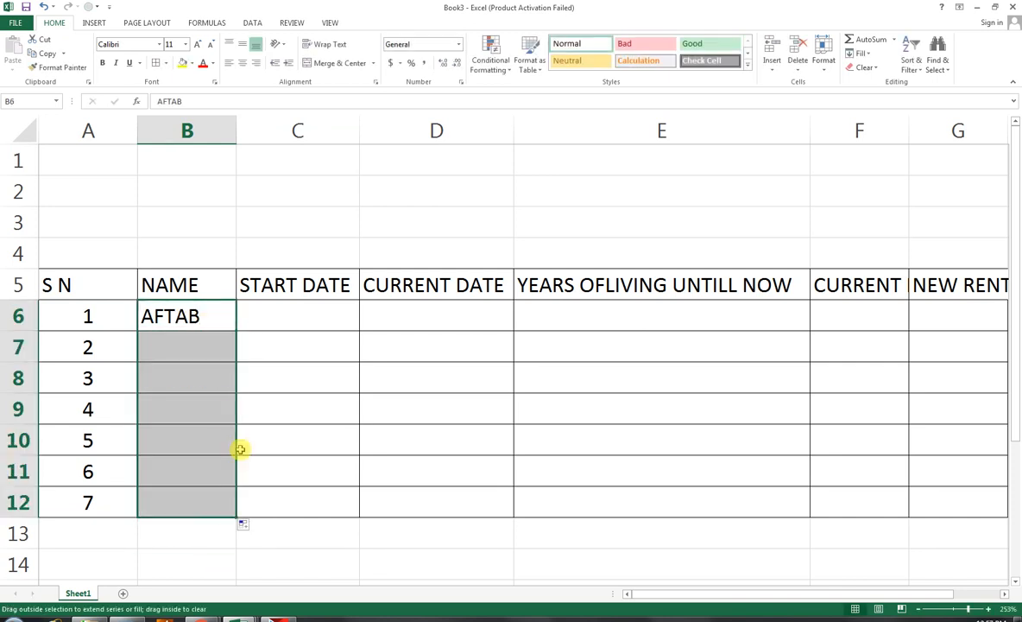
{"action": "double_click", "coordinate": [236, 130]}
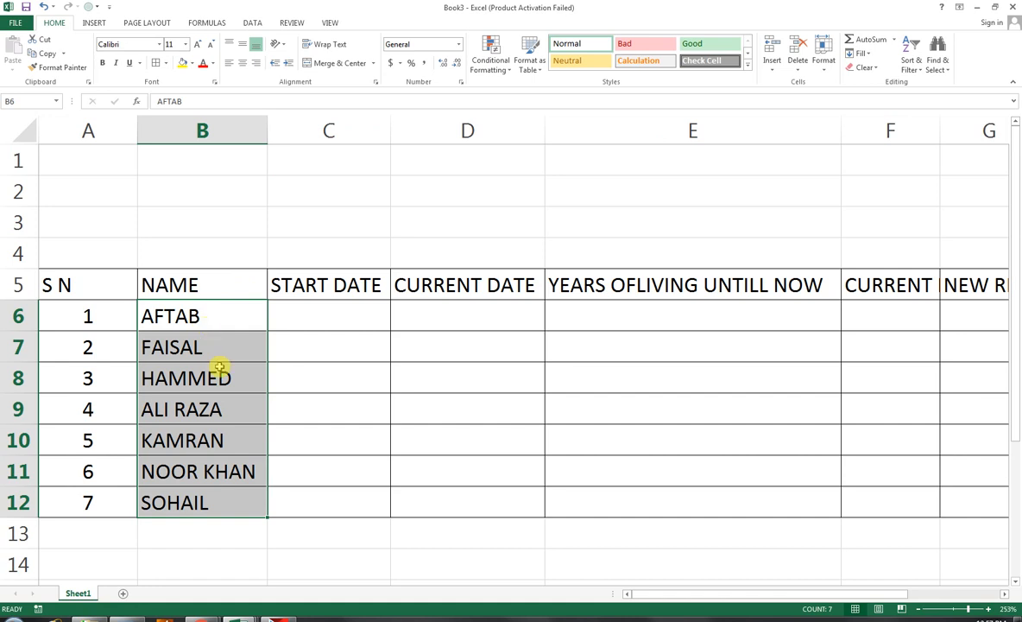
Step: Enter the start dates 18-Jan-96 in cell C6 and 15-Feb-86 in cell C7
{"action": "key", "text": "ctrl+q"}
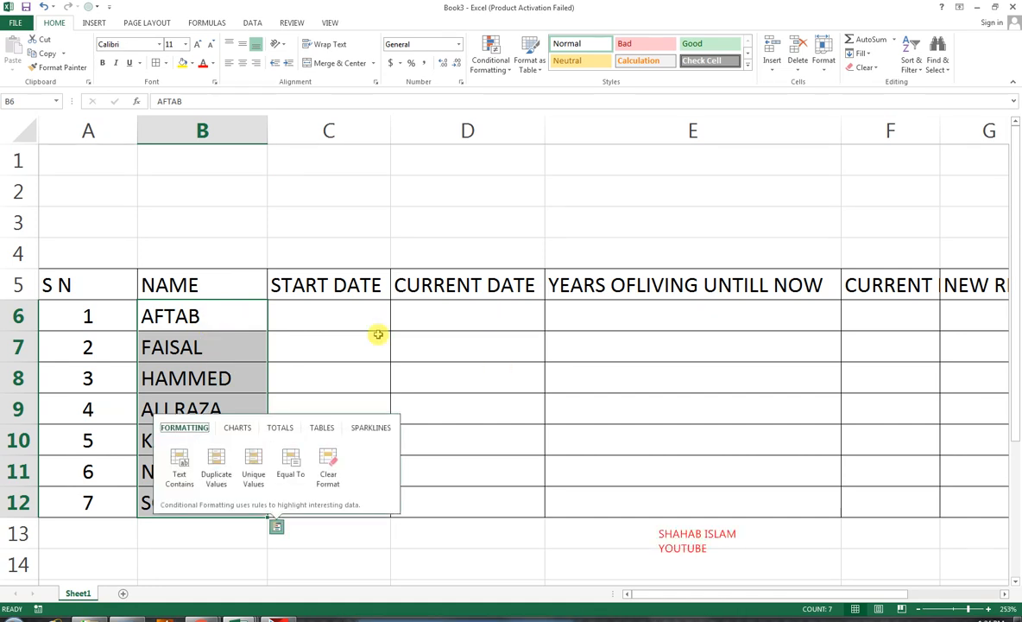
{"action": "left_click", "coordinate": [347, 322]}
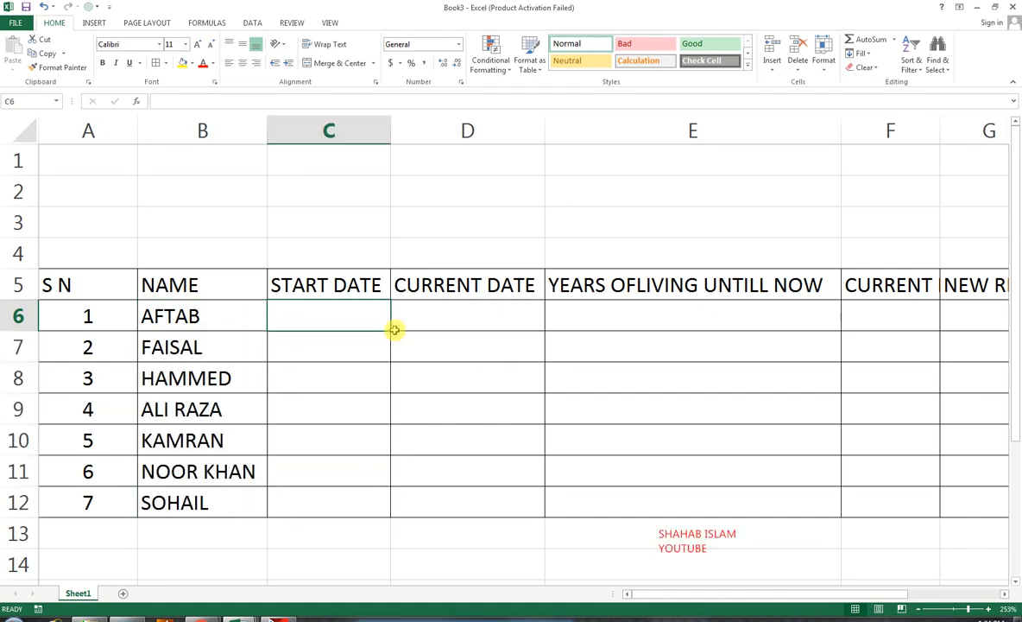
{"action": "type", "text": "18-"}
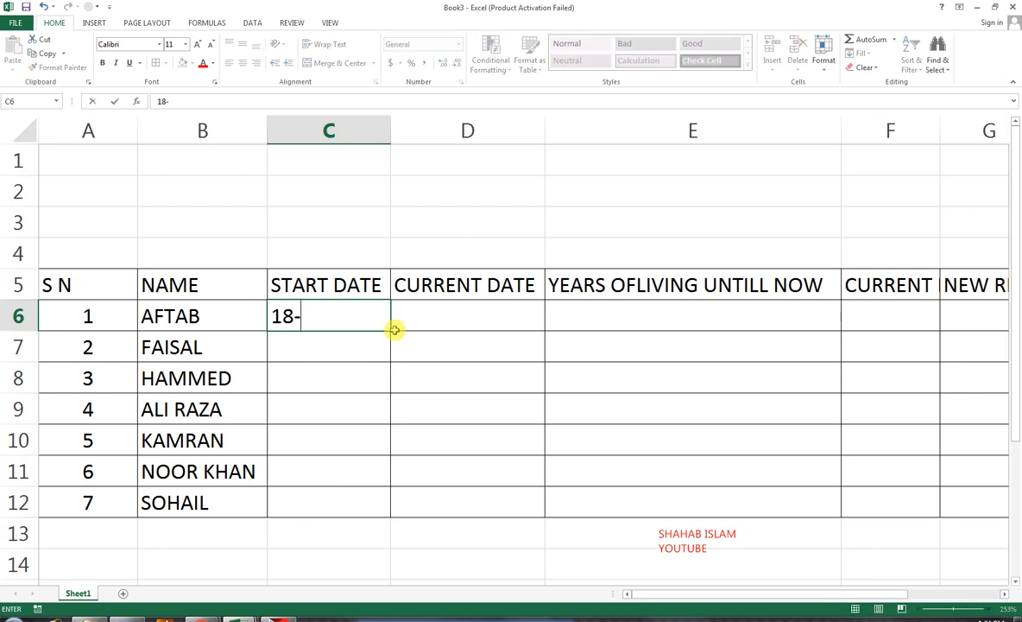
{"action": "type", "text": "JAN-"}
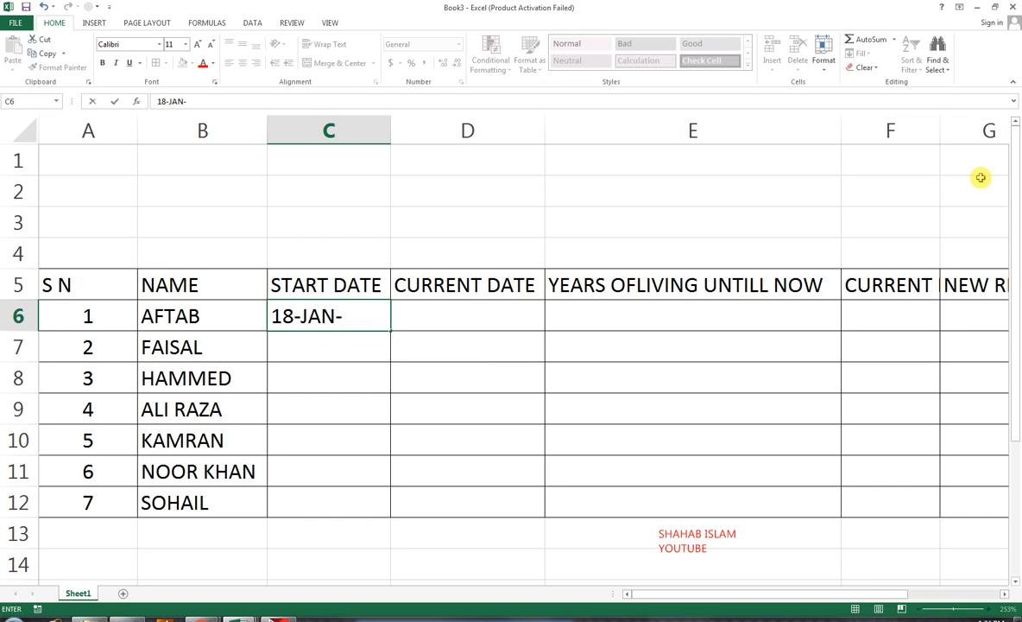
{"action": "type", "text": "96"}
{"action": "key", "text": "Return"}
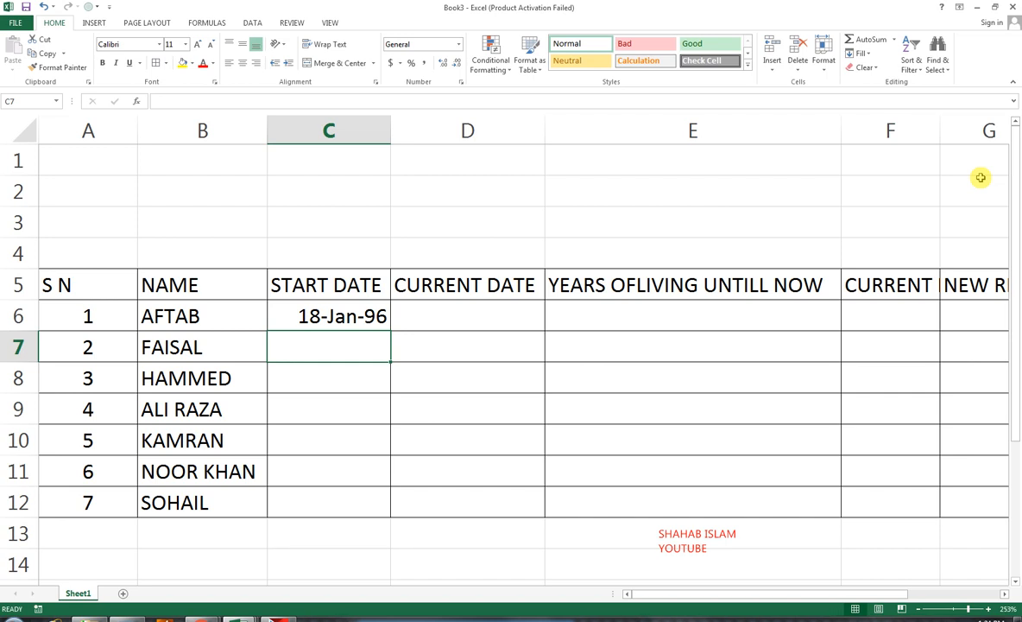
{"action": "type", "text": "15-FE"}
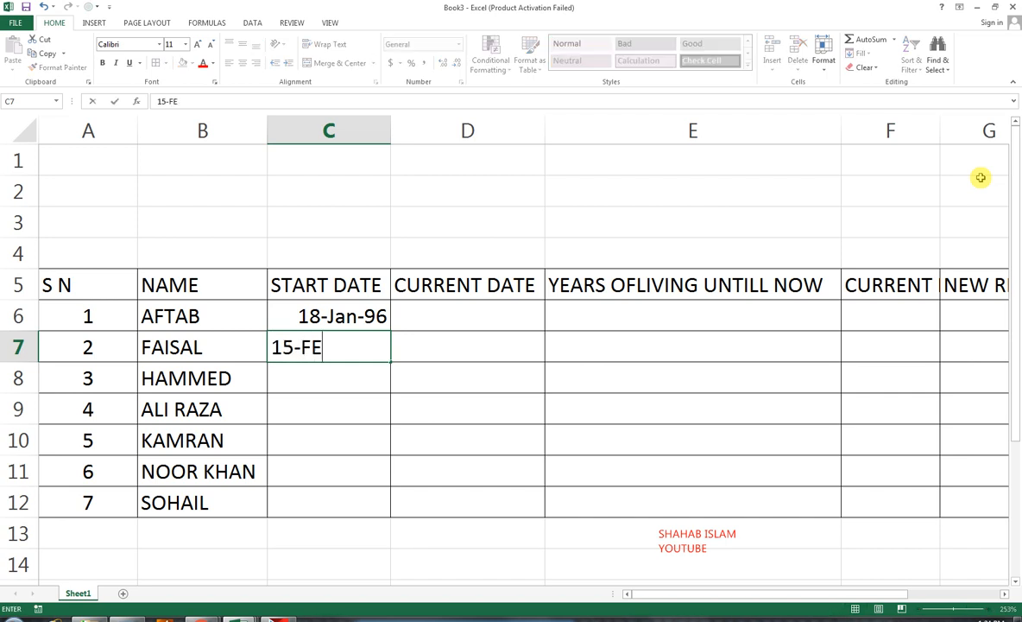
{"action": "type", "text": "B-86"}
{"action": "key", "text": "Return"}
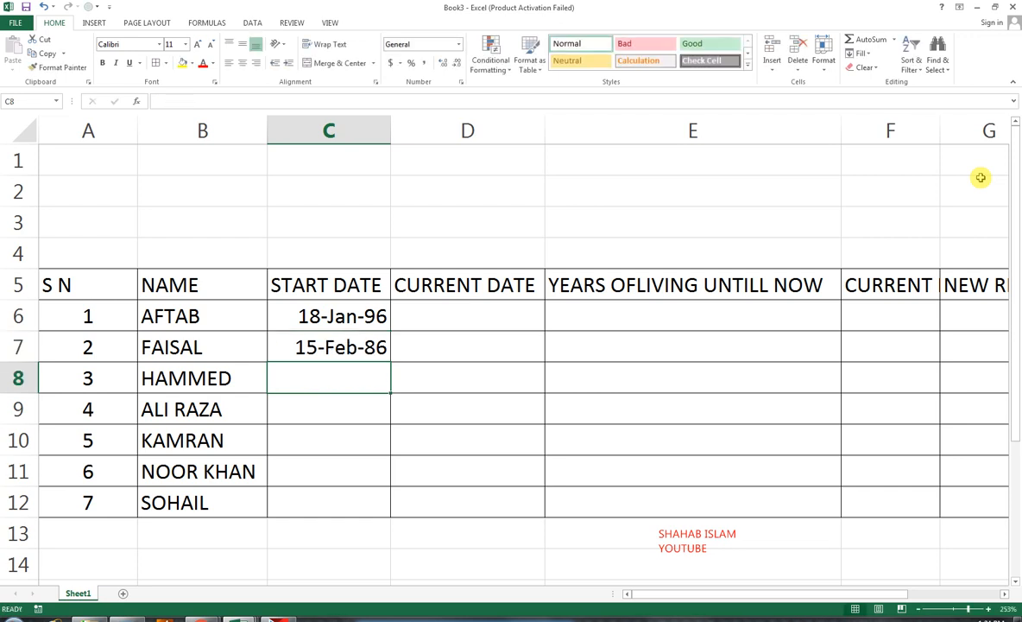
Step: Enter the start dates 20-Dec-90 in cell C8 and 21-Jun-85 in cell C9
{"action": "type", "text": "20-"}
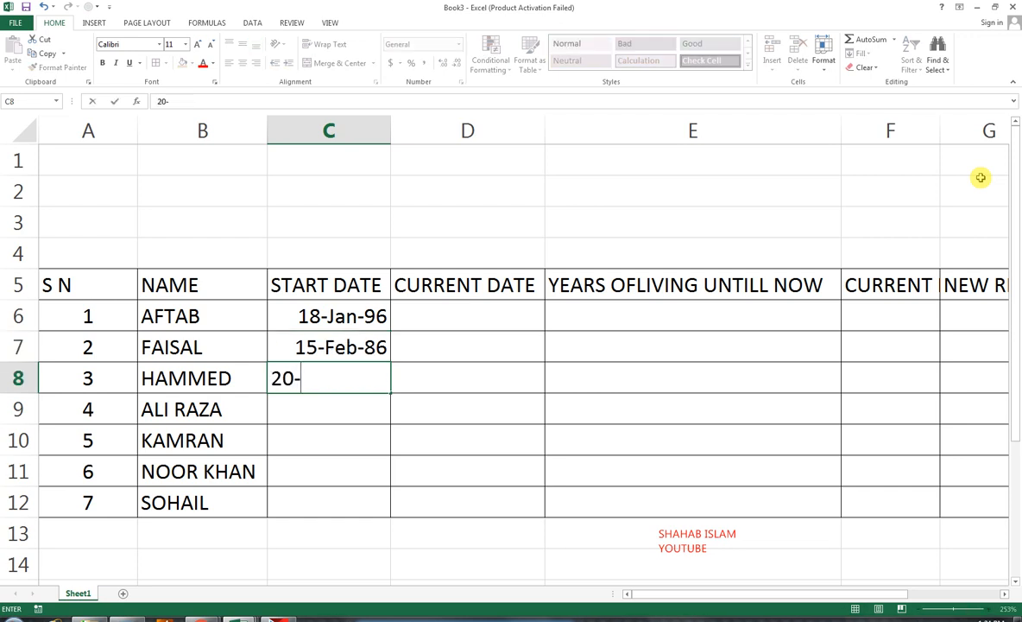
{"action": "type", "text": "DEC-90"}
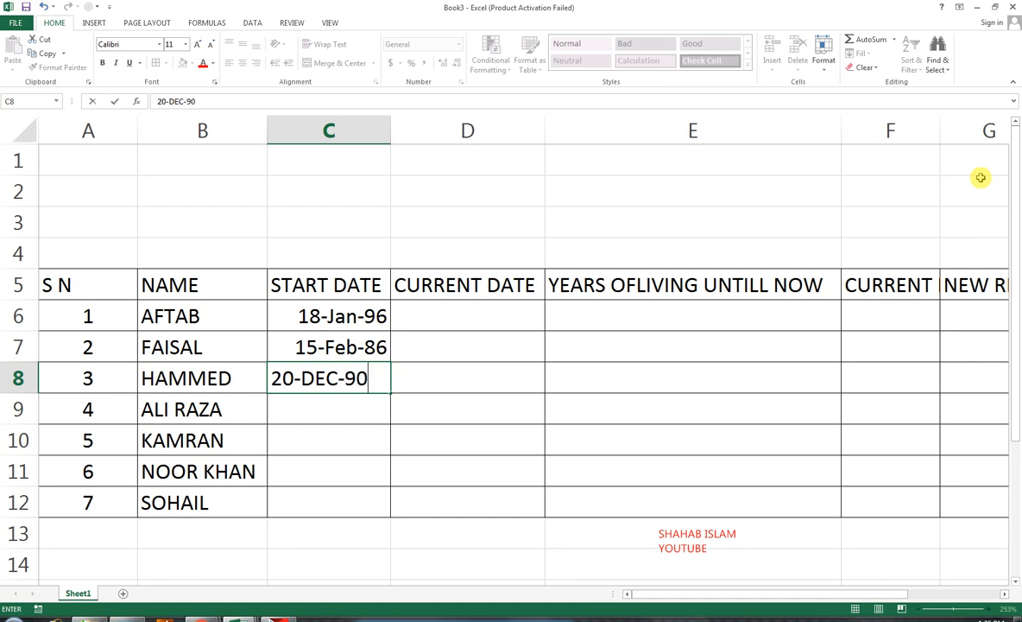
{"action": "key", "text": "Return"}
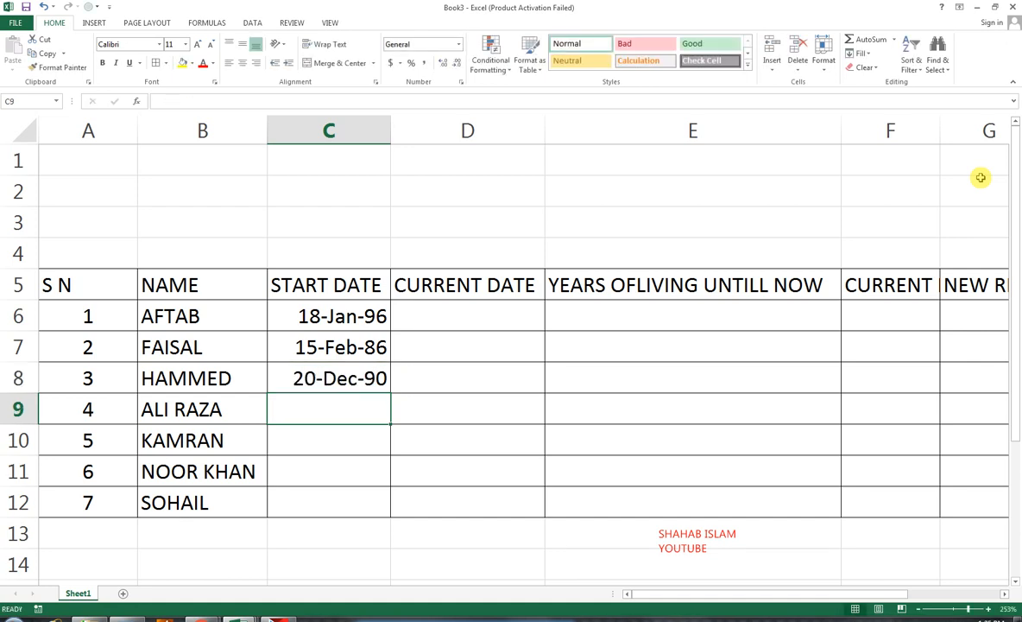
{"action": "type", "text": "21"}
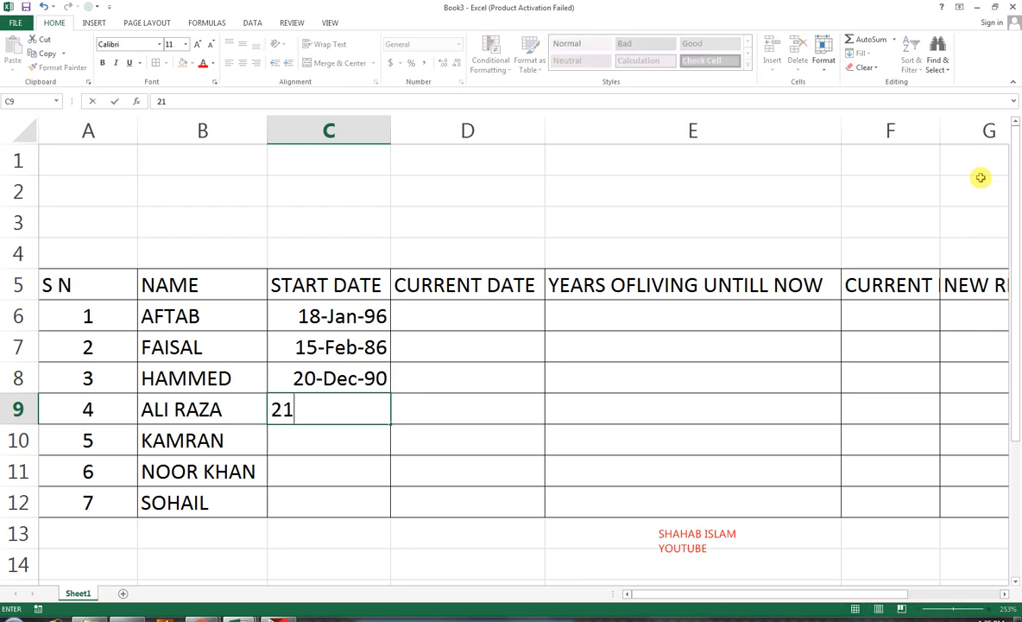
{"action": "type", "text": "-"}
{"action": "type", "text": "JUNE-"}
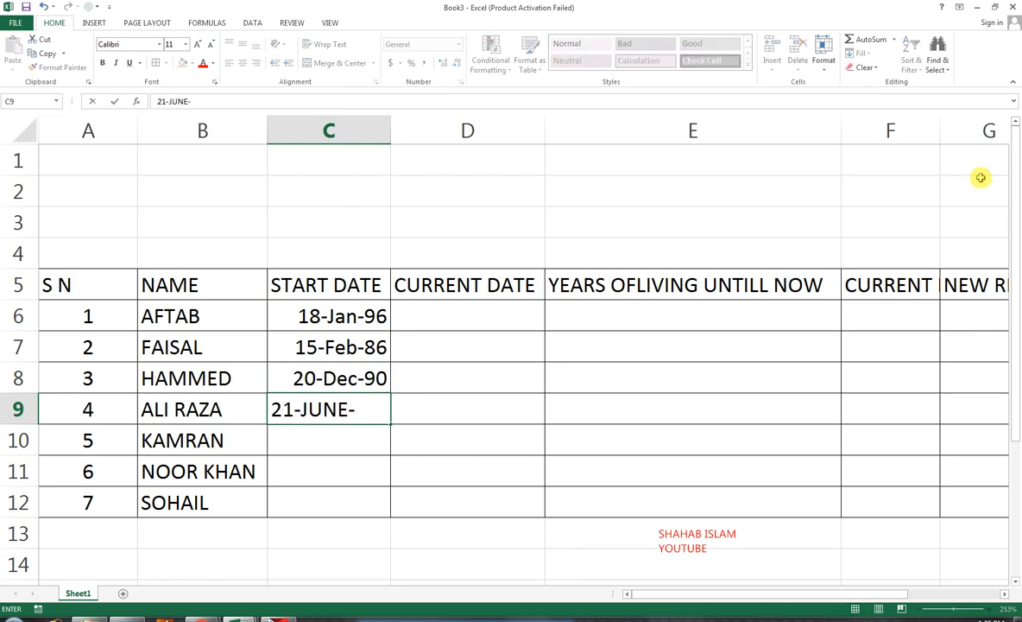
{"action": "type", "text": "85"}
{"action": "key", "text": "Return"}
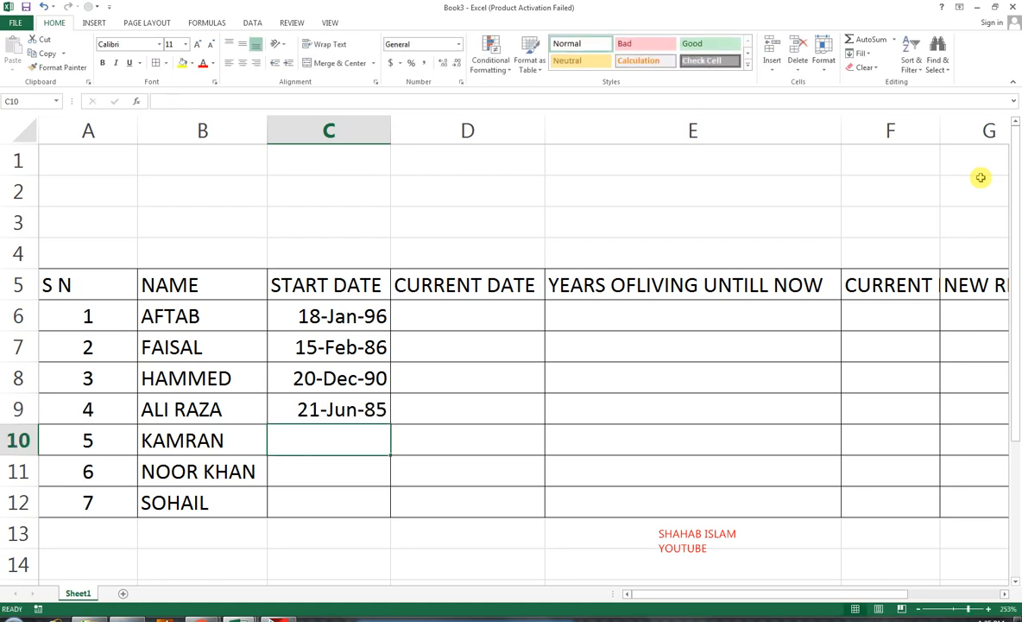
Step: Enter the start date 14-Mar-82 in cell C10
{"action": "type", "text": "14"}
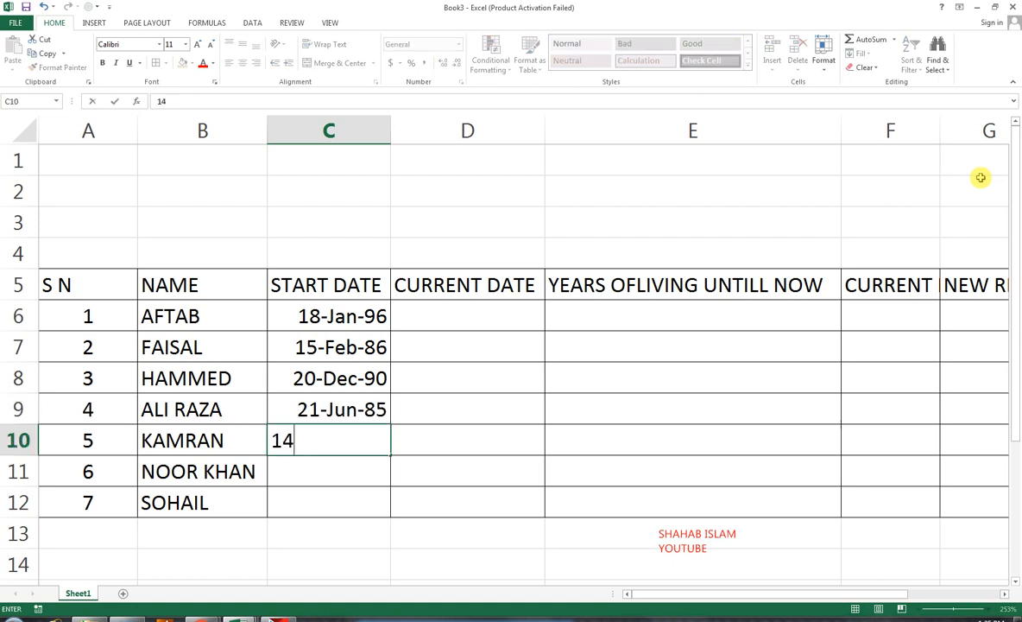
{"action": "type", "text": "-MAR-1"}
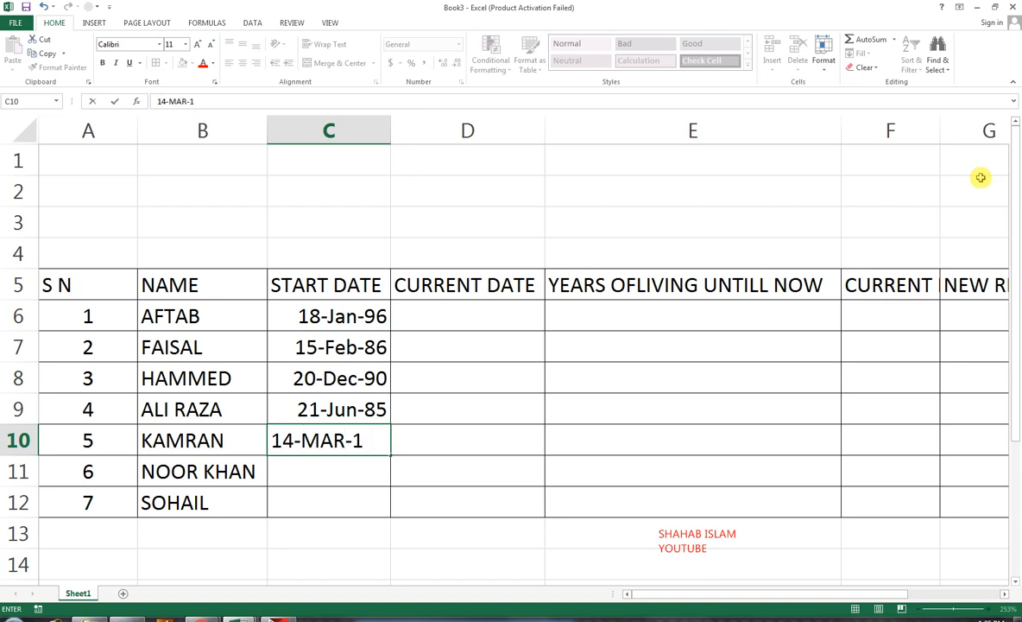
{"action": "type", "text": "8"}
{"action": "key", "text": "BackSpace"}
{"action": "key", "text": "BackSpace"}
{"action": "type", "text": "82"}
{"action": "key", "text": "Return"}
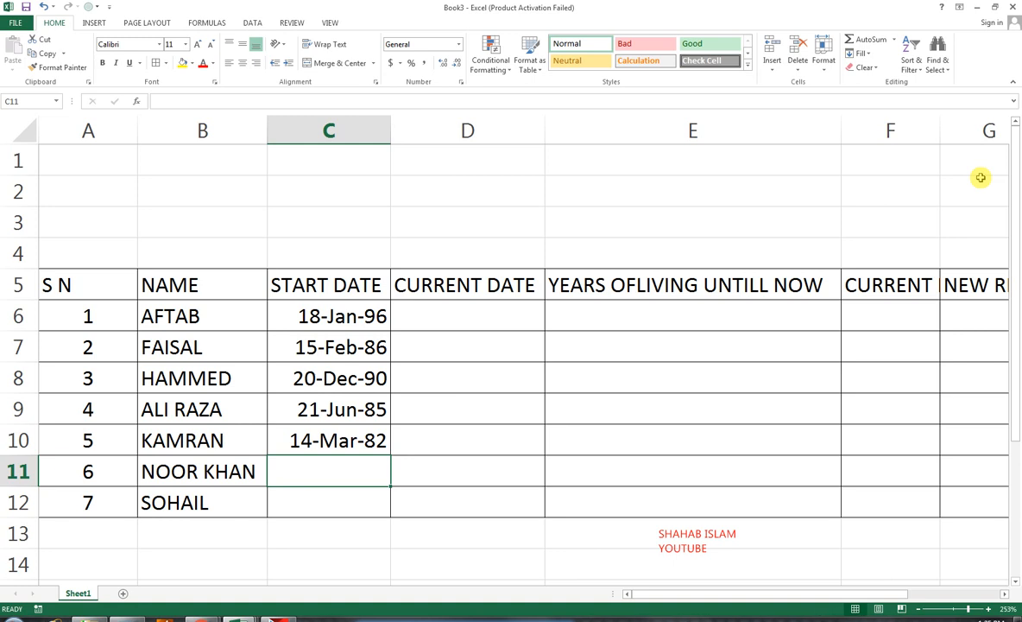
Step: Enter the start date 22-Aug-2000 in cell C11
{"action": "type", "text": "22-A"}
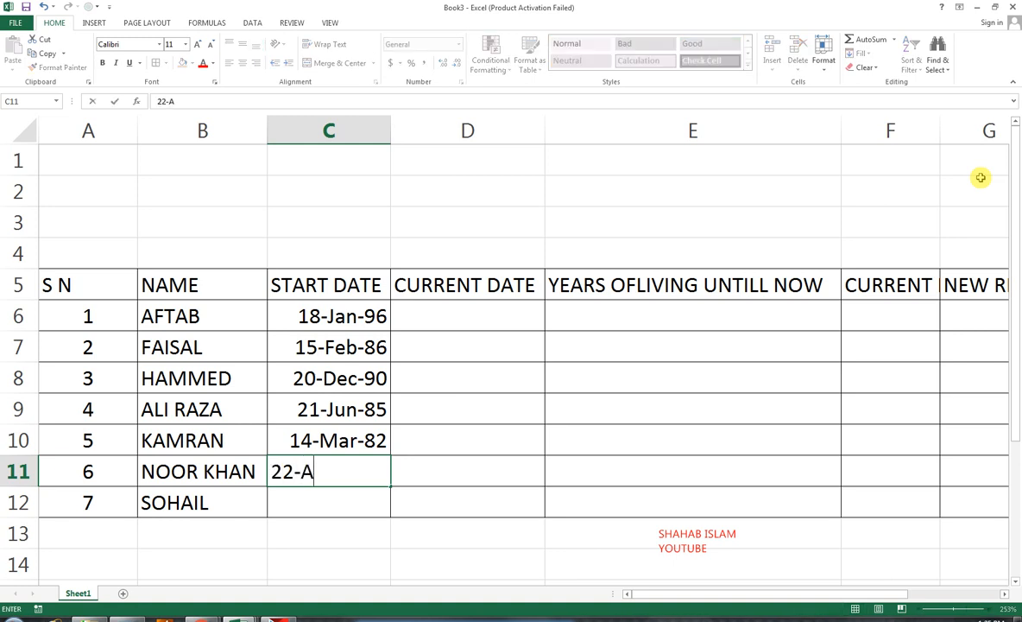
{"action": "type", "text": "UGG-"}
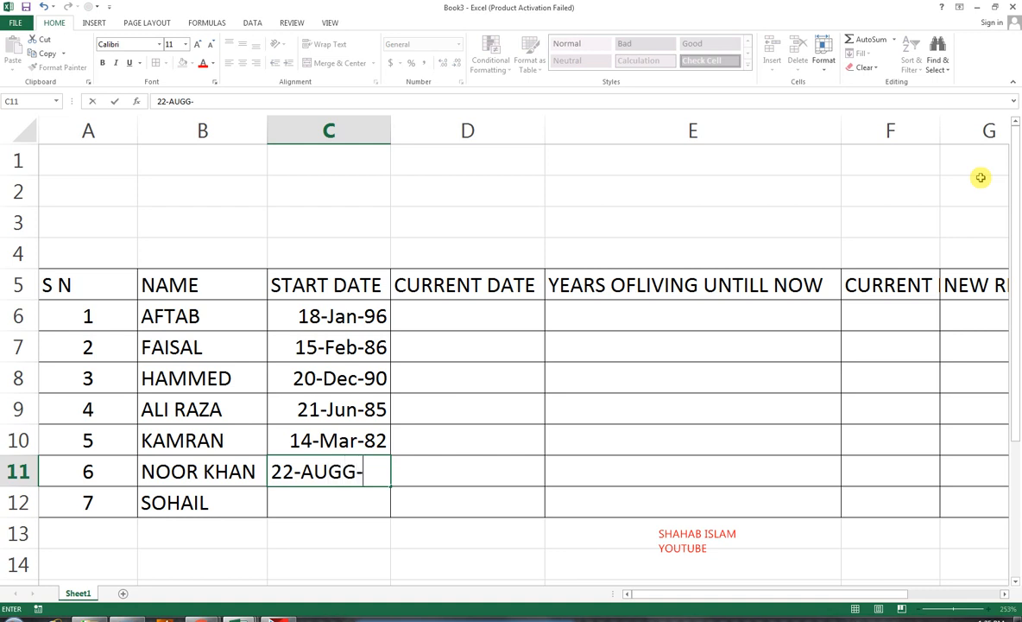
{"action": "key", "text": "BackSpace"}
{"action": "key", "text": "BackSpace"}
{"action": "type", "text": "-200"}
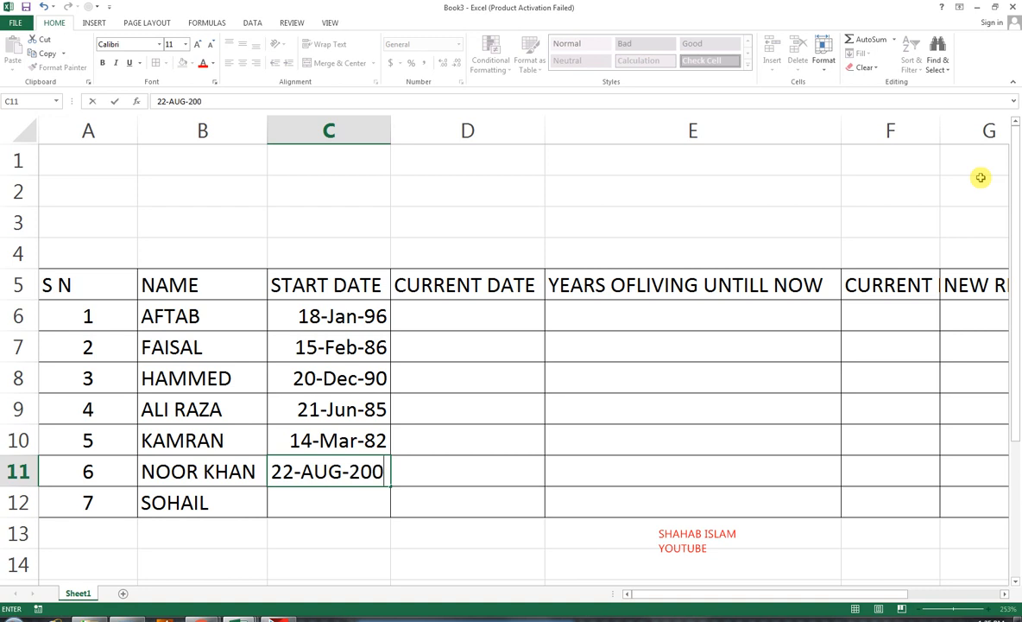
{"action": "type", "text": "0"}
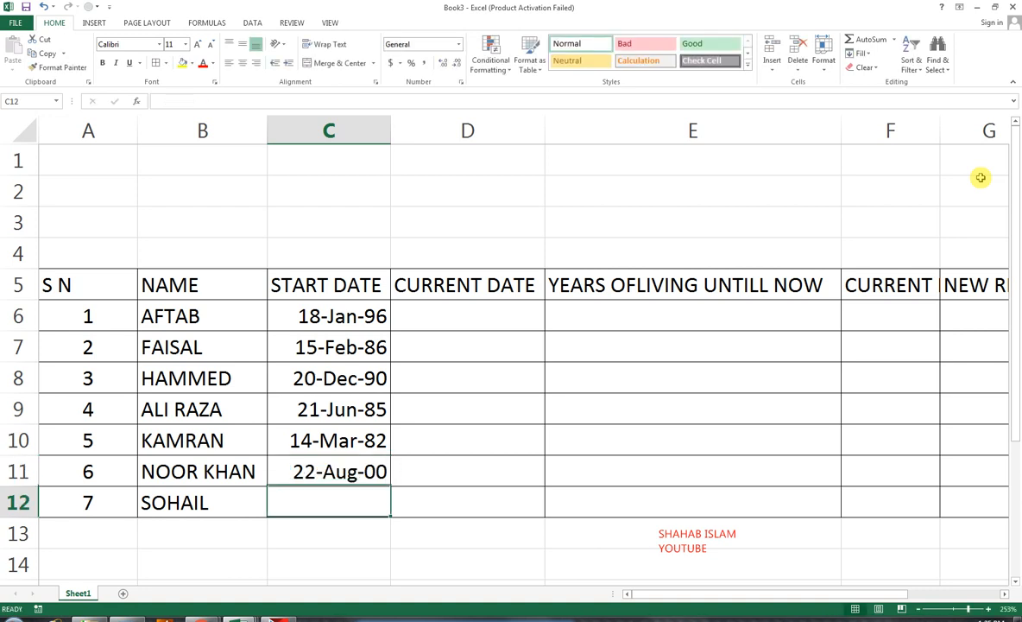
{"action": "key", "text": "Return"}
{"action": "key", "text": "Up"}
{"action": "key", "text": "Down"}
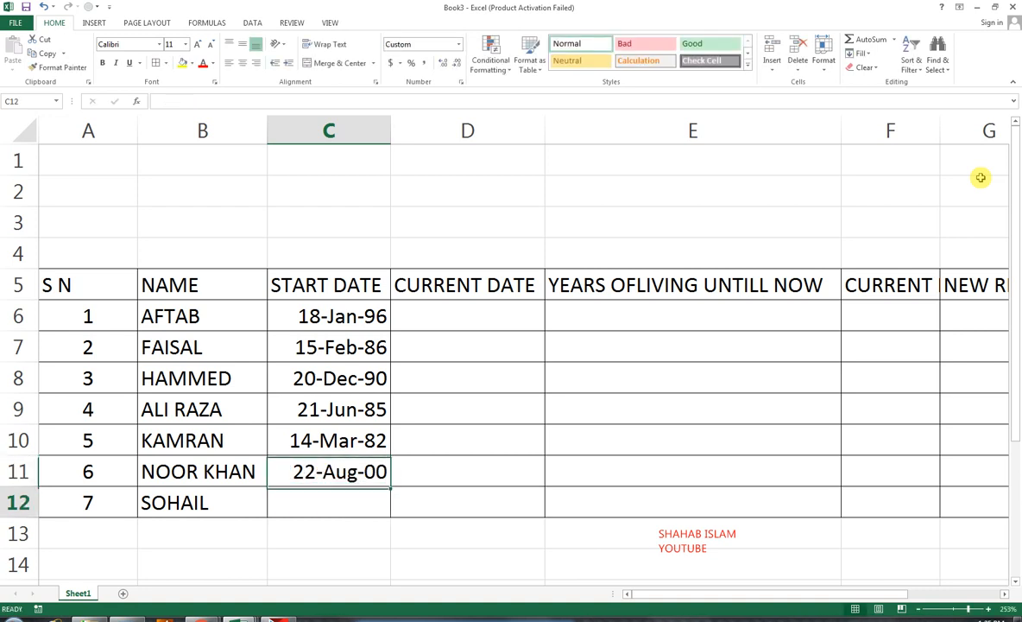
Step: Enter the start date 1-Sep-2001 in cell C12
{"action": "type", "text": "1-E"}
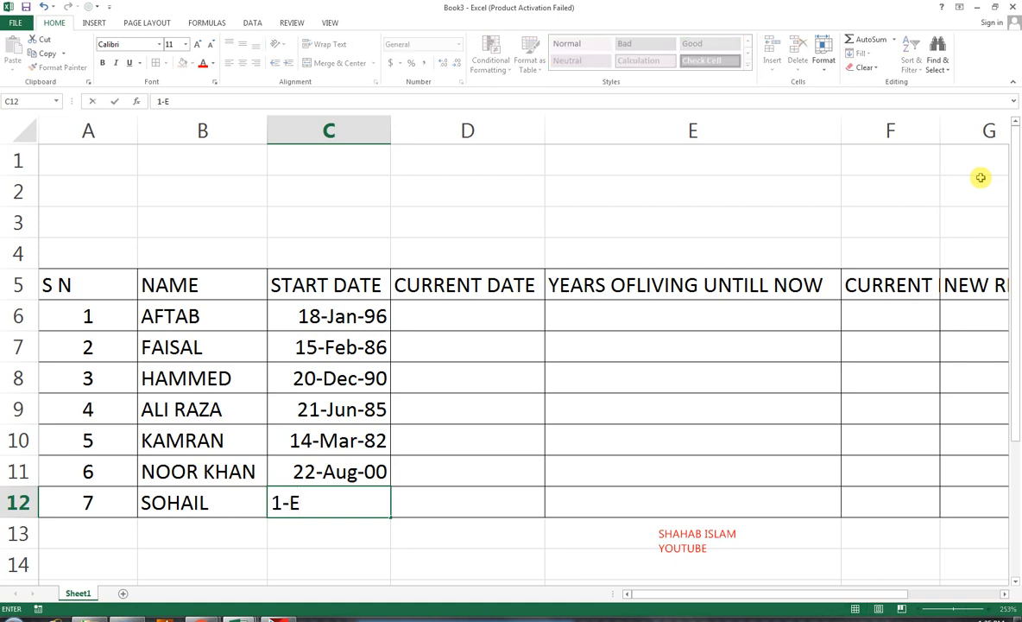
{"action": "key", "text": "BackSpace"}
{"action": "type", "text": "SEP-2001"}
{"action": "key", "text": "Return"}
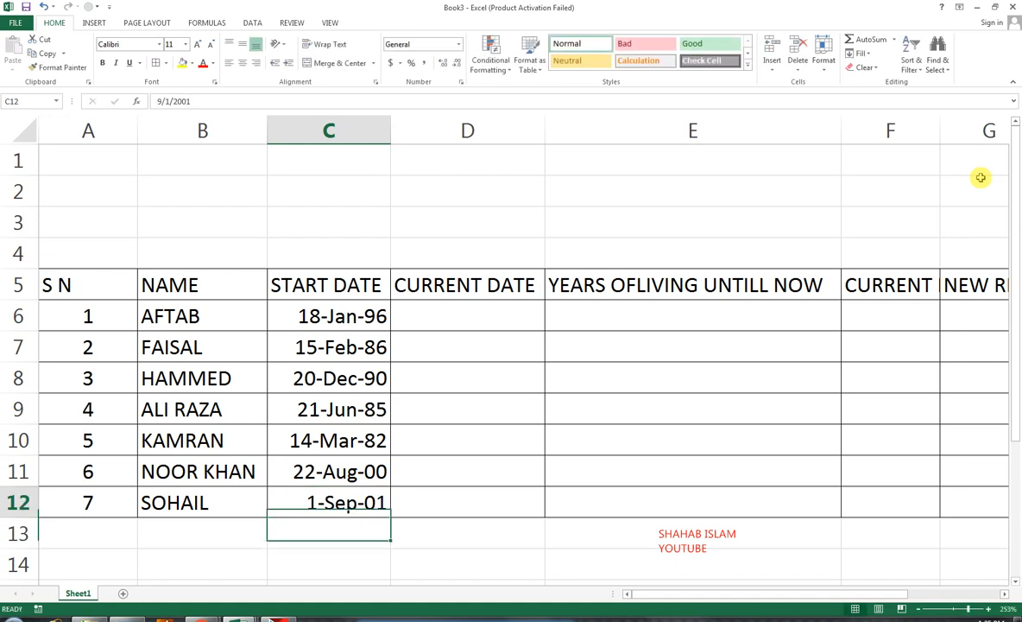
{"action": "key", "text": "Up"}
Step: Enter the formula =TODAY() in cell D6 and fill it down through D12 for the current dates
{"action": "left_click", "coordinate": [489, 324]}
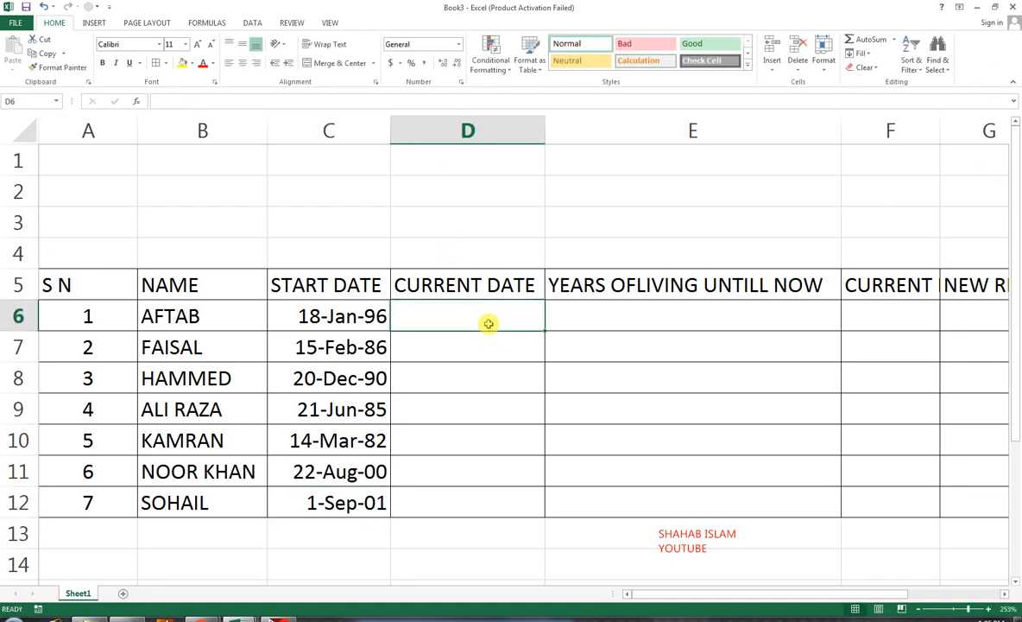
{"action": "type", "text": "=TODA"}
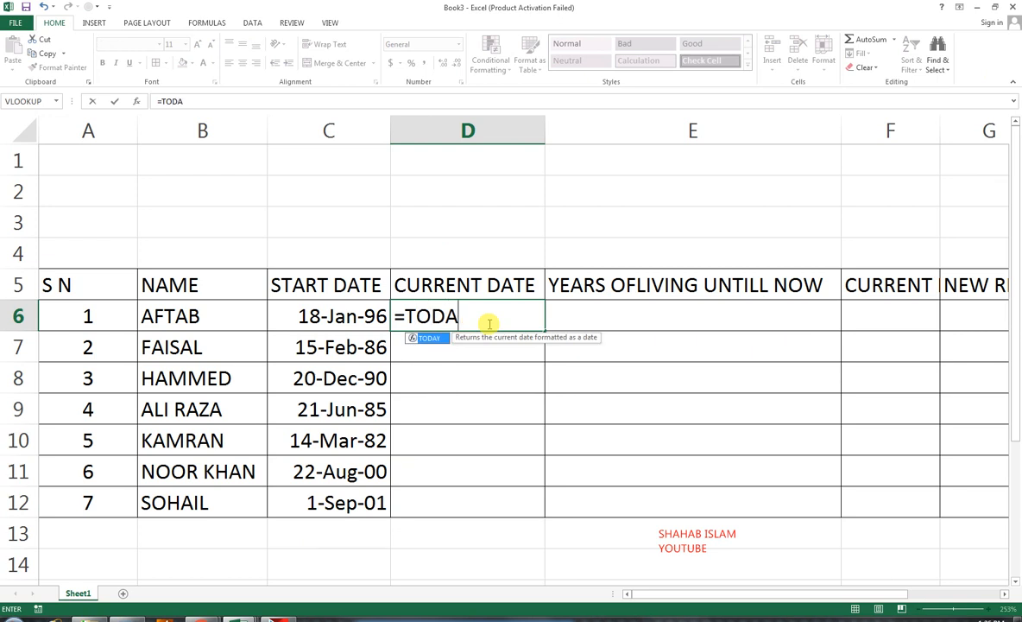
{"action": "type", "text": "Y()"}
{"action": "key", "text": "Return"}
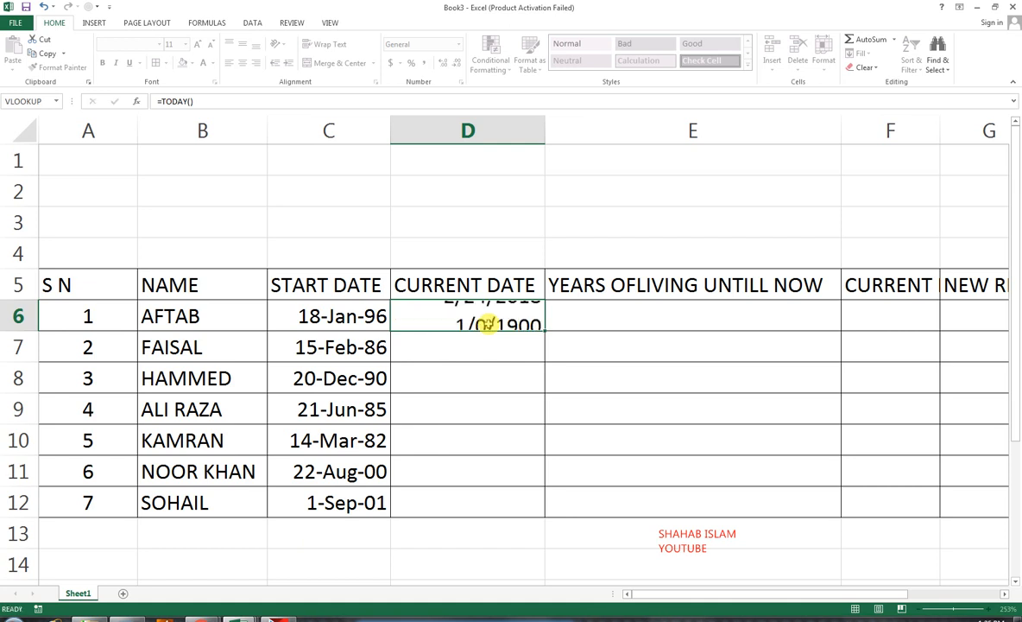
{"action": "left_click", "coordinate": [522, 302]}
{"action": "left_click_drag", "start_coordinate": [541, 332], "coordinate": [557, 508]}
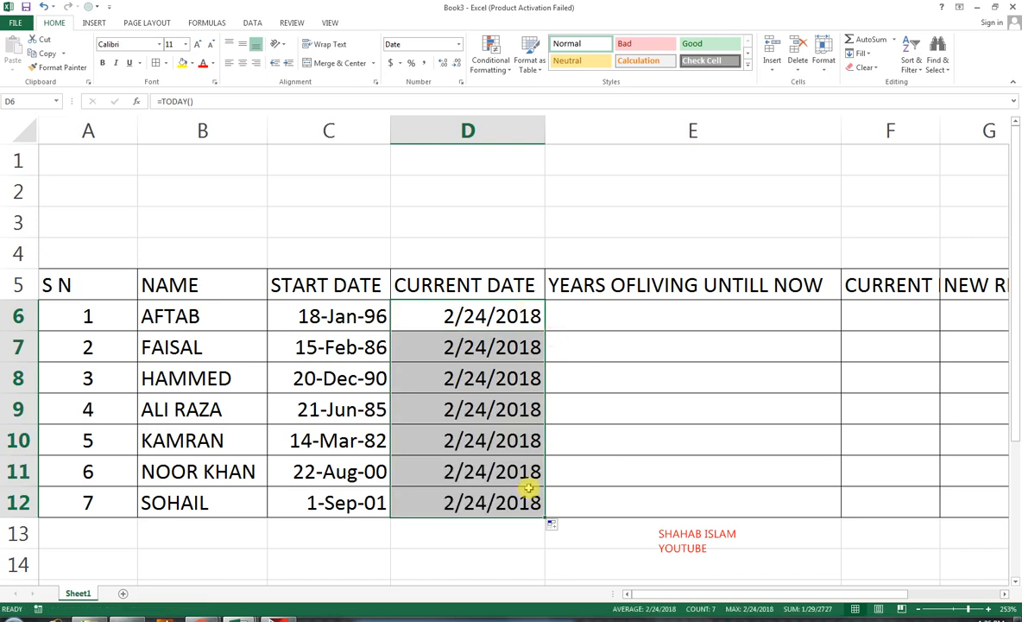
Step: Enter the formula =YEARFRAC(C6,D6) in cell E6 to calculate the years of living
{"action": "left_click", "coordinate": [626, 320]}
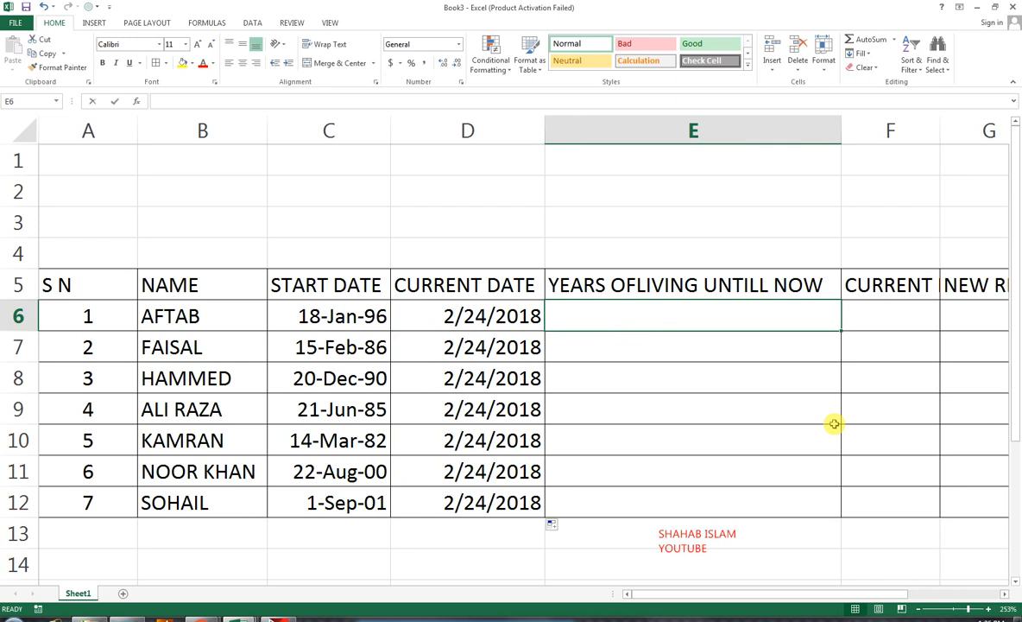
{"action": "type", "text": "="}
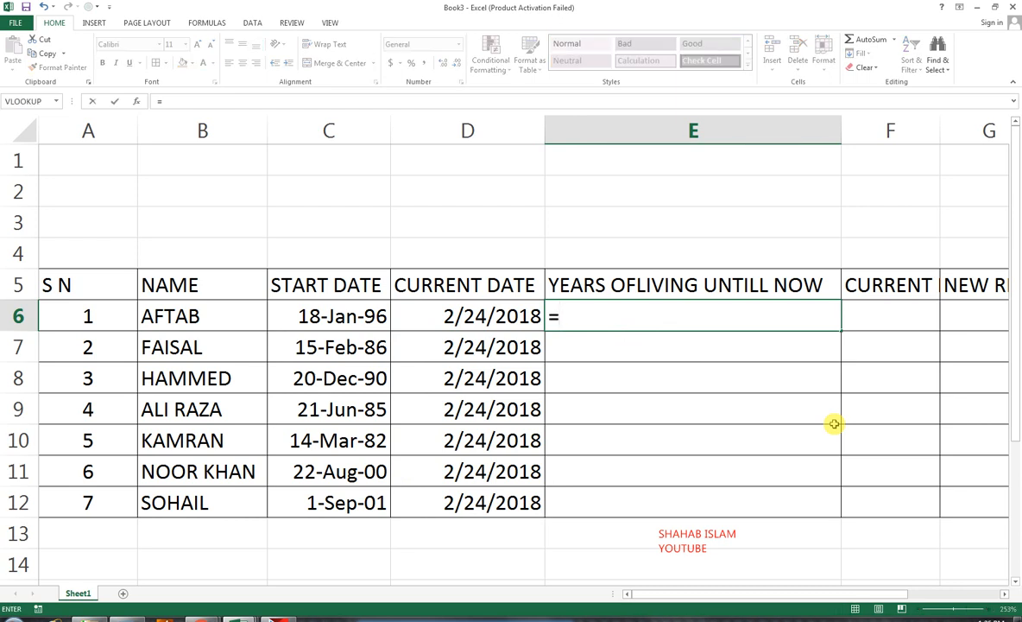
{"action": "type", "text": "YEA"}
{"action": "key", "text": "Down"}
{"action": "key", "text": "Tab"}
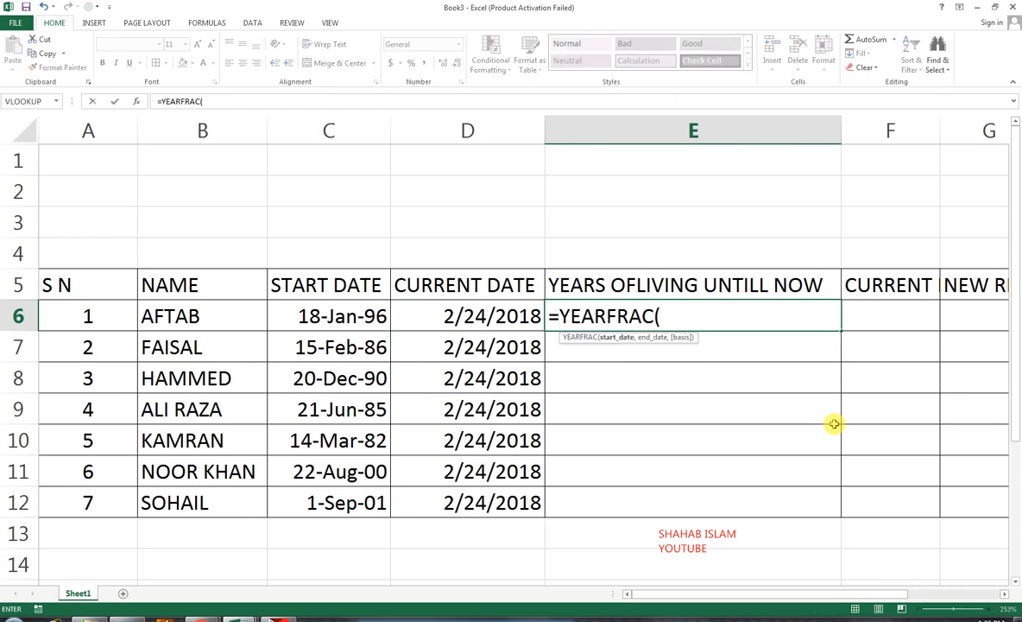
{"action": "key", "text": "Left"}
{"action": "key", "text": "Left"}
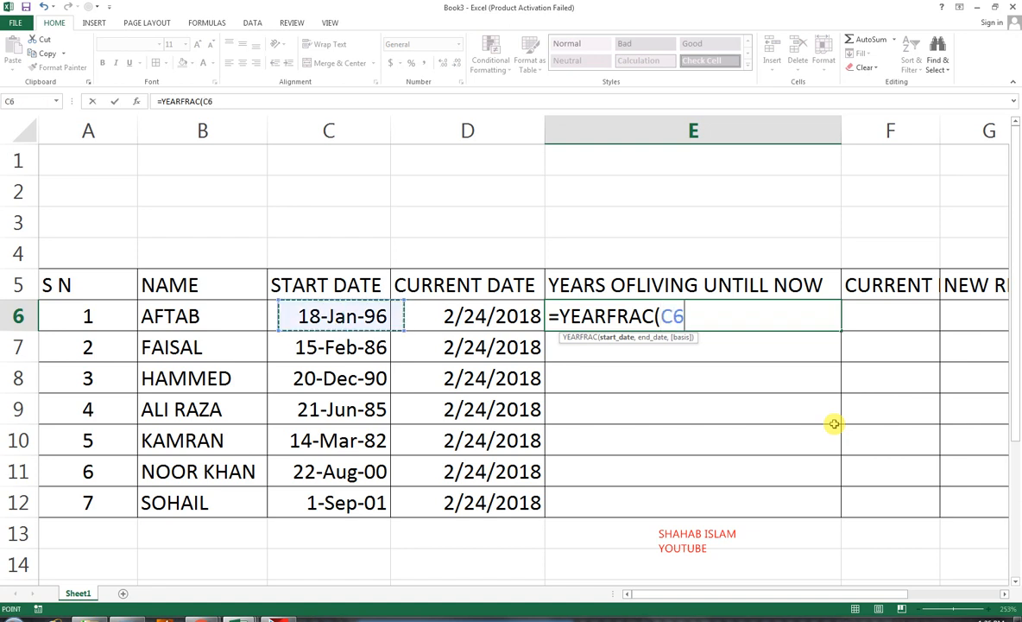
{"action": "type", "text": ","}
{"action": "key", "text": "Left"}
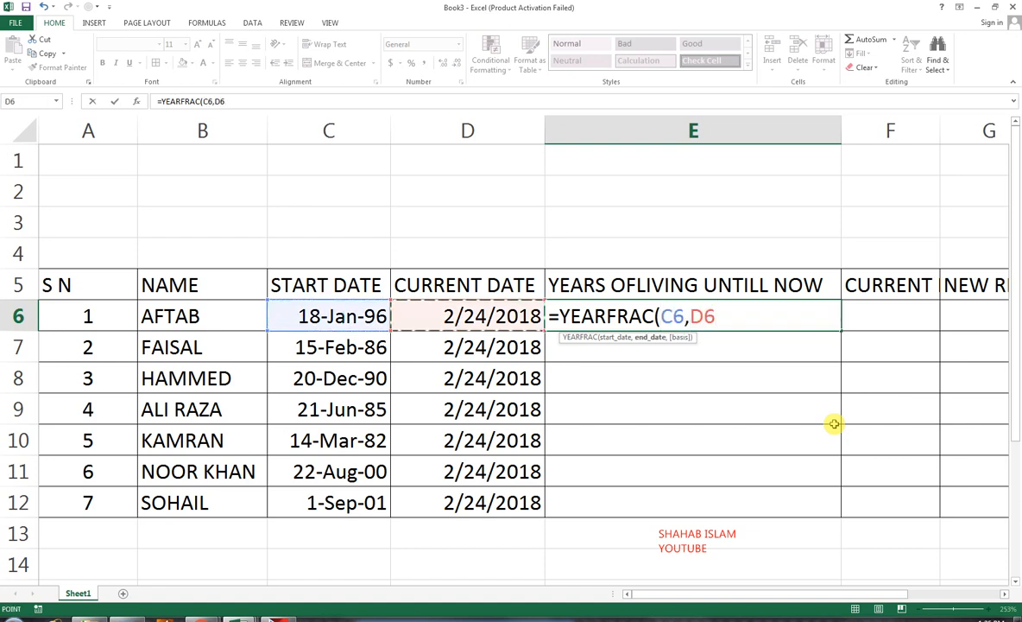
{"action": "type", "text": ")"}
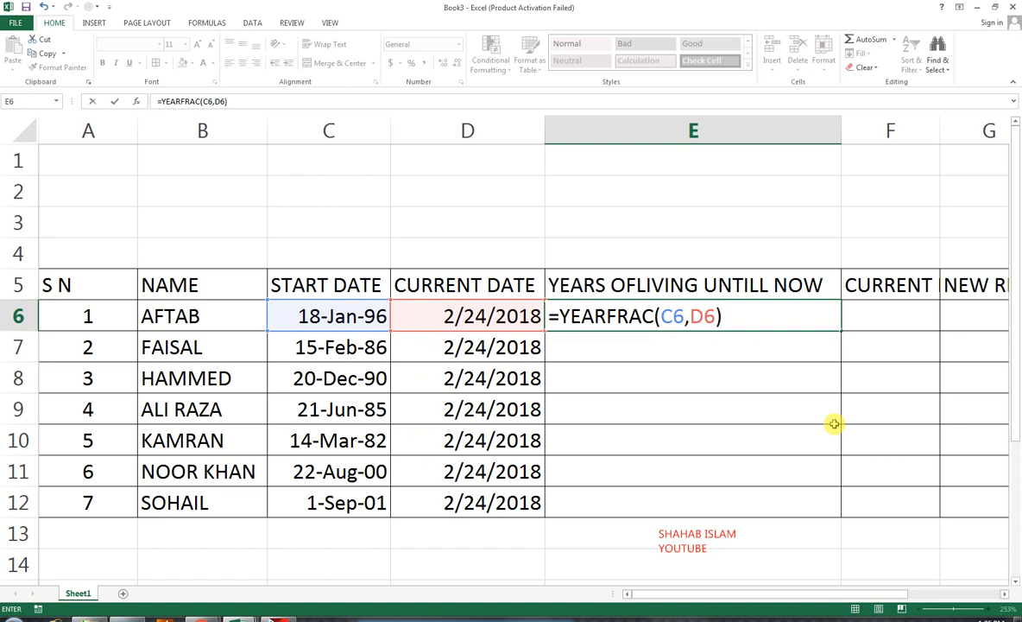
{"action": "key", "text": "Return"}
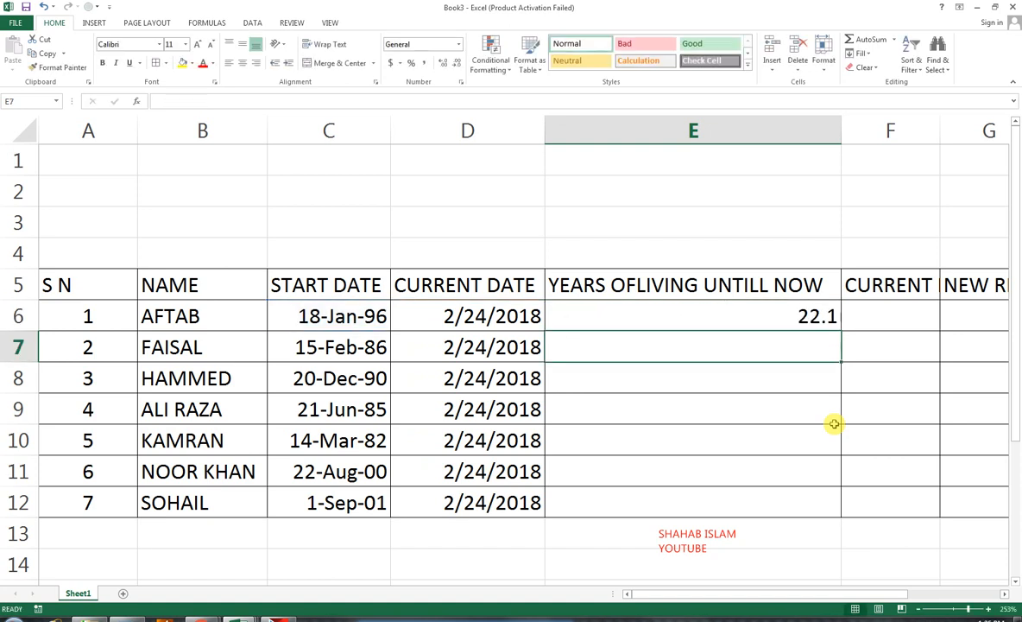
Step: Fill the years-of-living formula from E6 down through E12
{"action": "key", "text": "Up"}
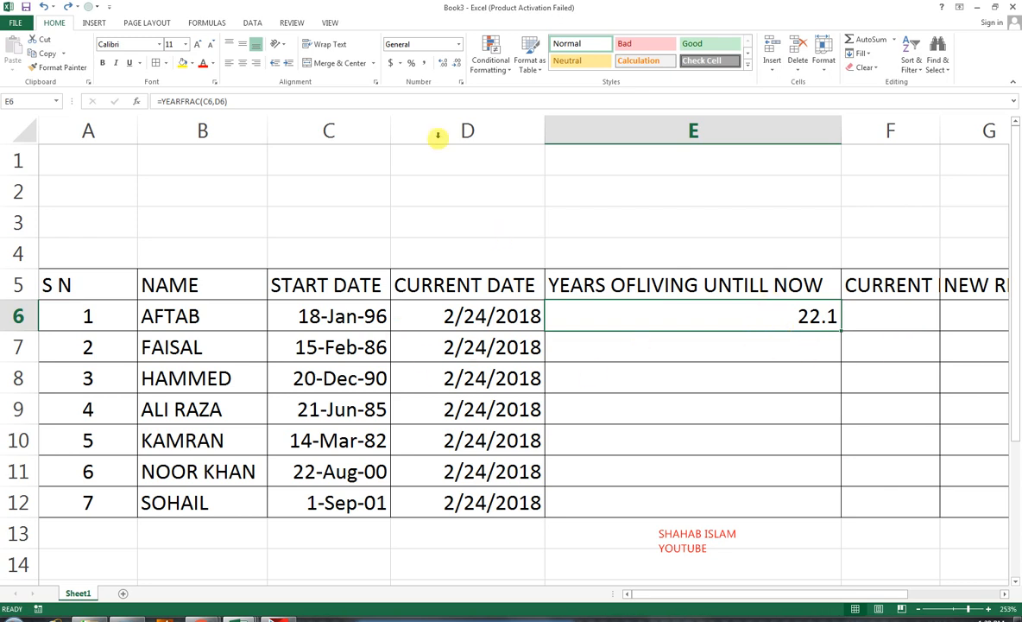
{"action": "left_click", "coordinate": [455, 65]}
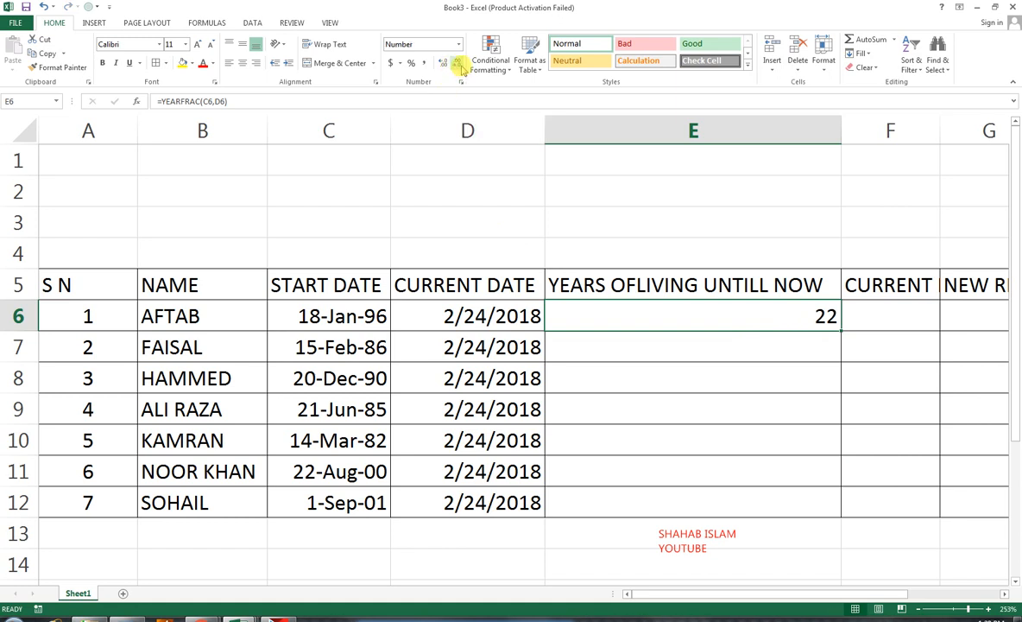
{"action": "key", "text": "ctrl+z"}
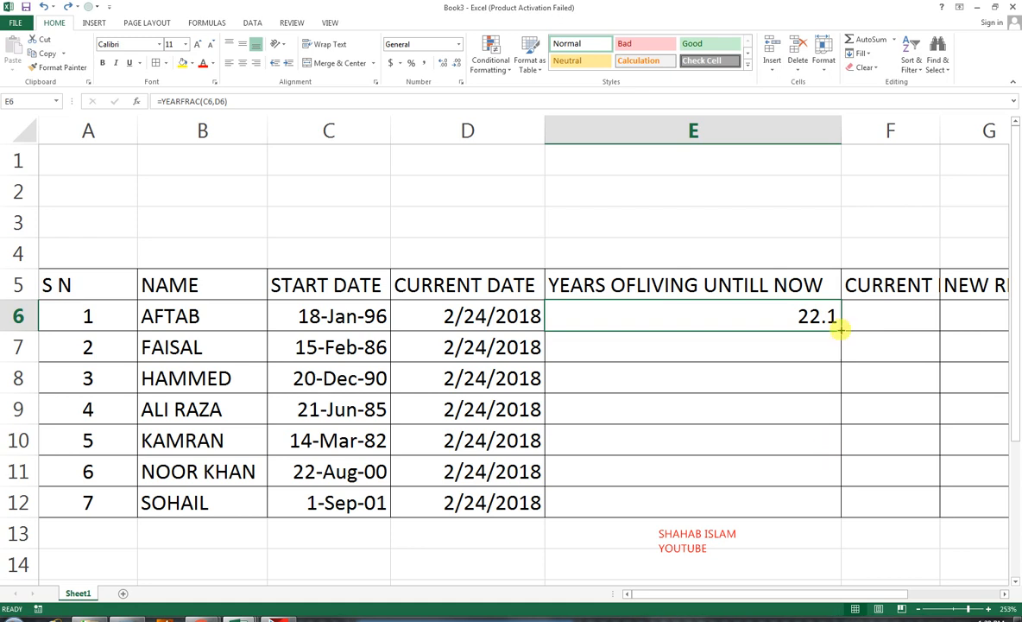
{"action": "left_click_drag", "start_coordinate": [834, 332], "coordinate": [827, 516]}
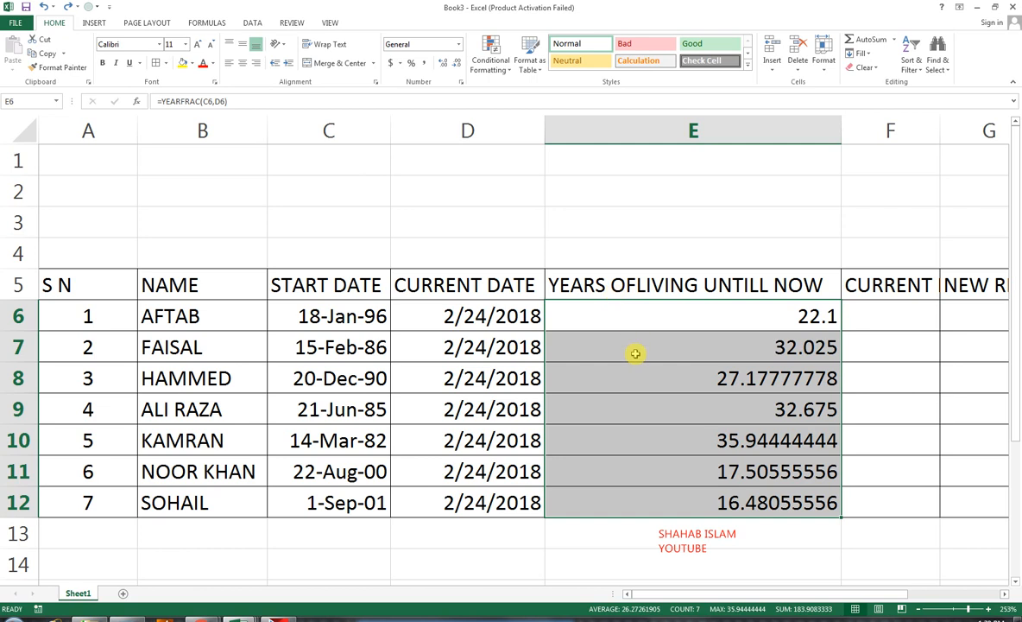
Step: Format E6:E12 as Number without decimal places and centre the values
{"action": "left_click", "coordinate": [458, 44]}
{"action": "left_click", "coordinate": [260, 75]}
{"action": "left_click", "coordinate": [458, 43]}
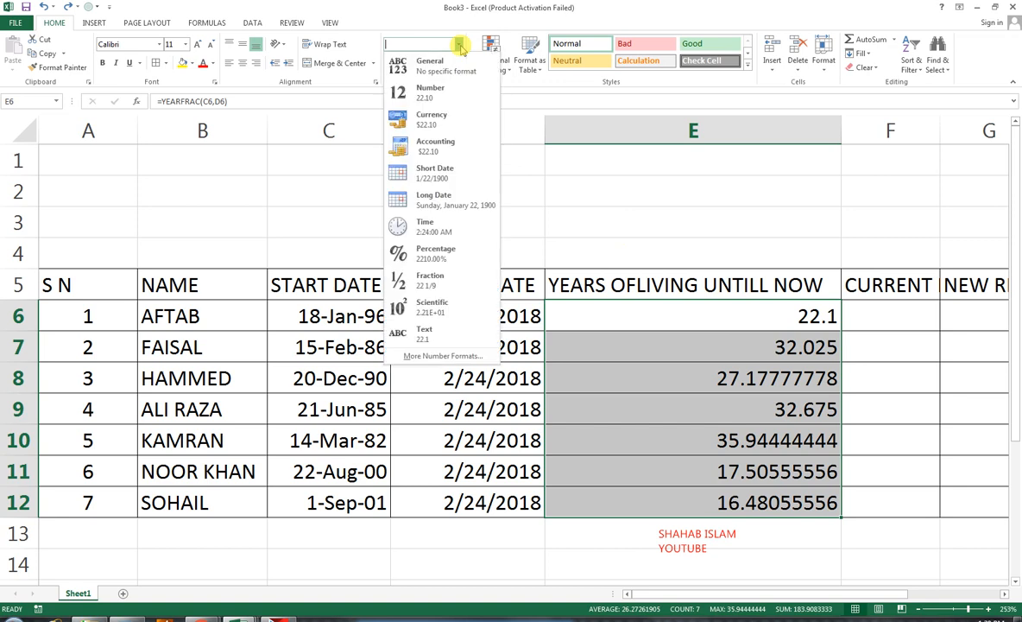
{"action": "left_click", "coordinate": [457, 94]}
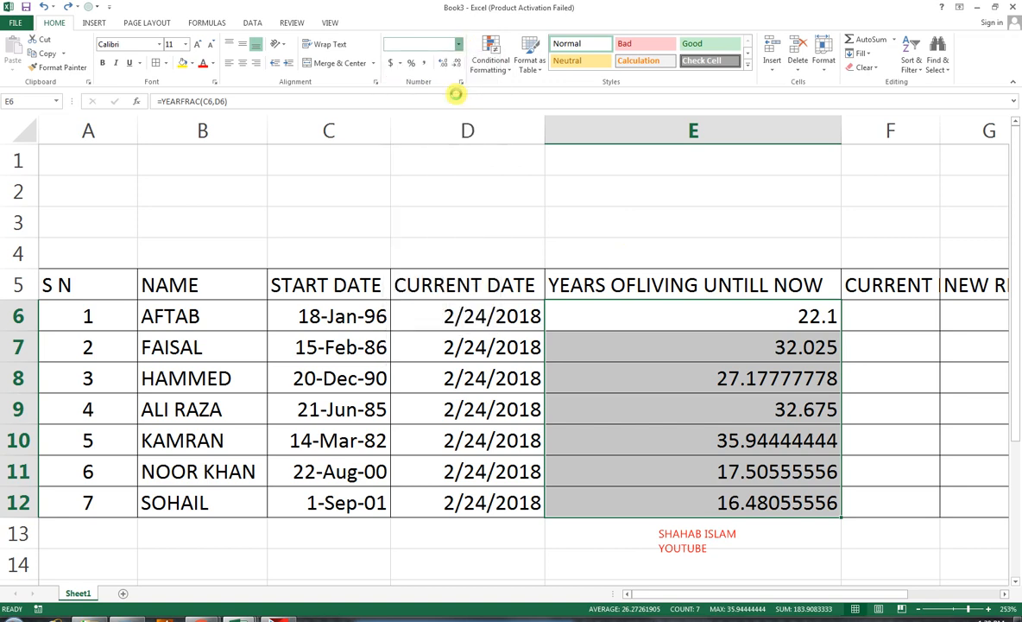
{"action": "left_click", "coordinate": [454, 64]}
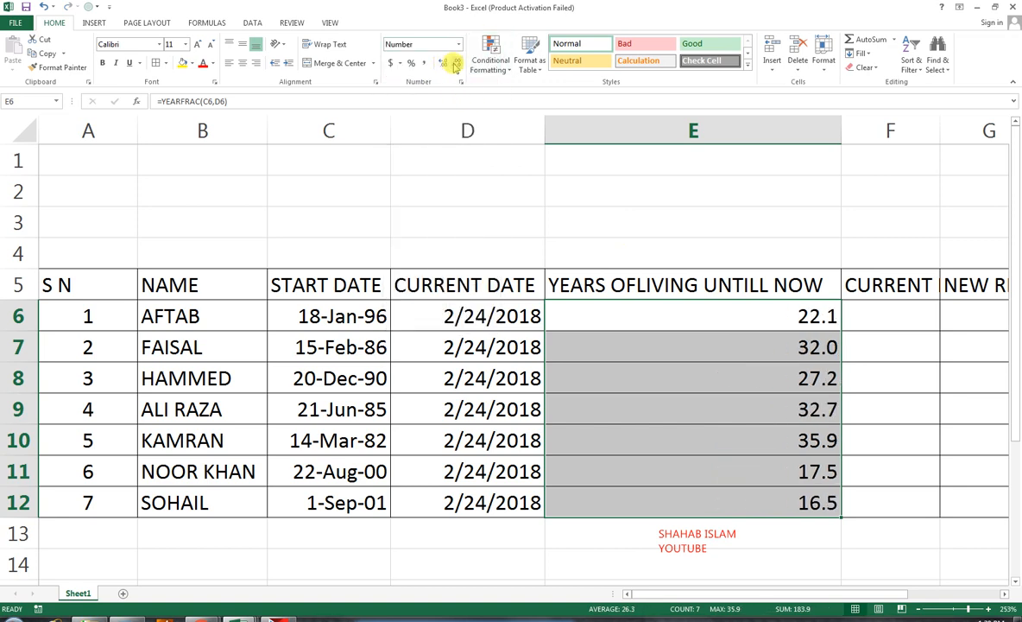
{"action": "left_click", "coordinate": [454, 64]}
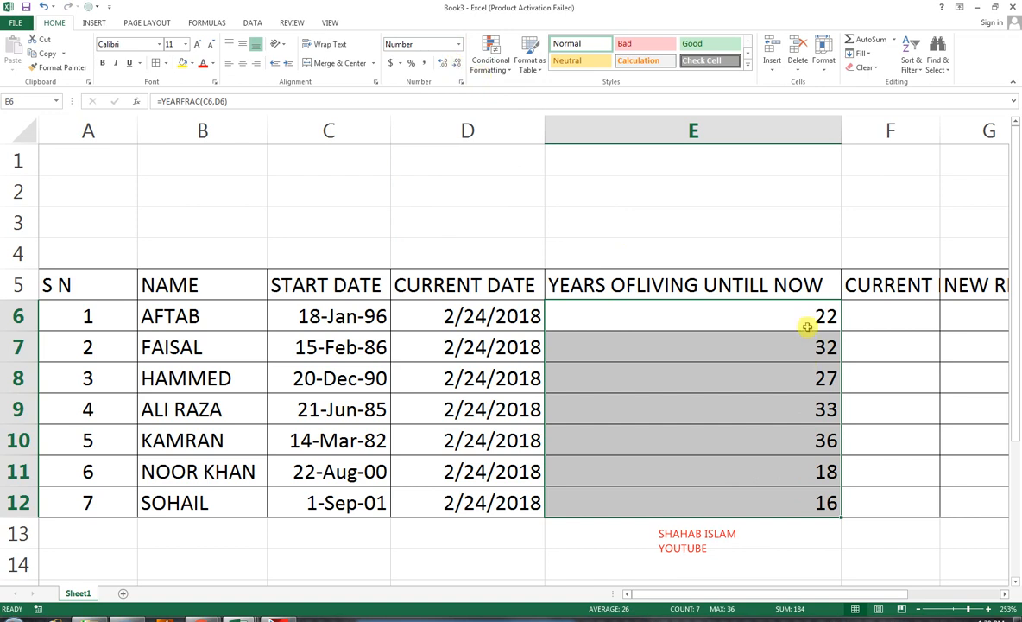
{"action": "left_click", "coordinate": [243, 63]}
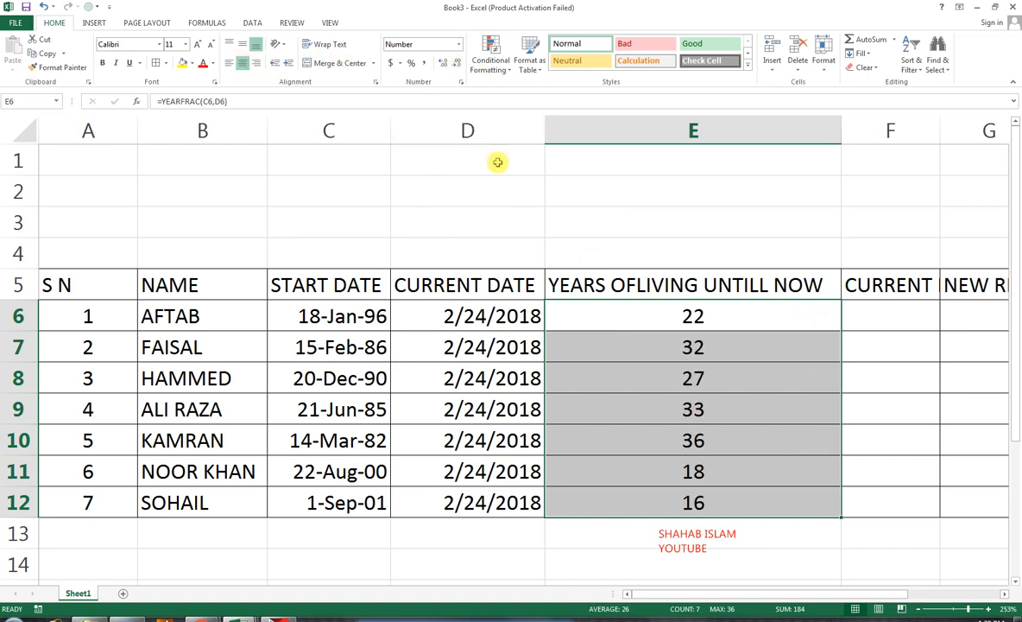
Step: Shorten the heading in cell E5 to YEAR O.L.U.N
{"action": "left_click", "coordinate": [579, 285]}
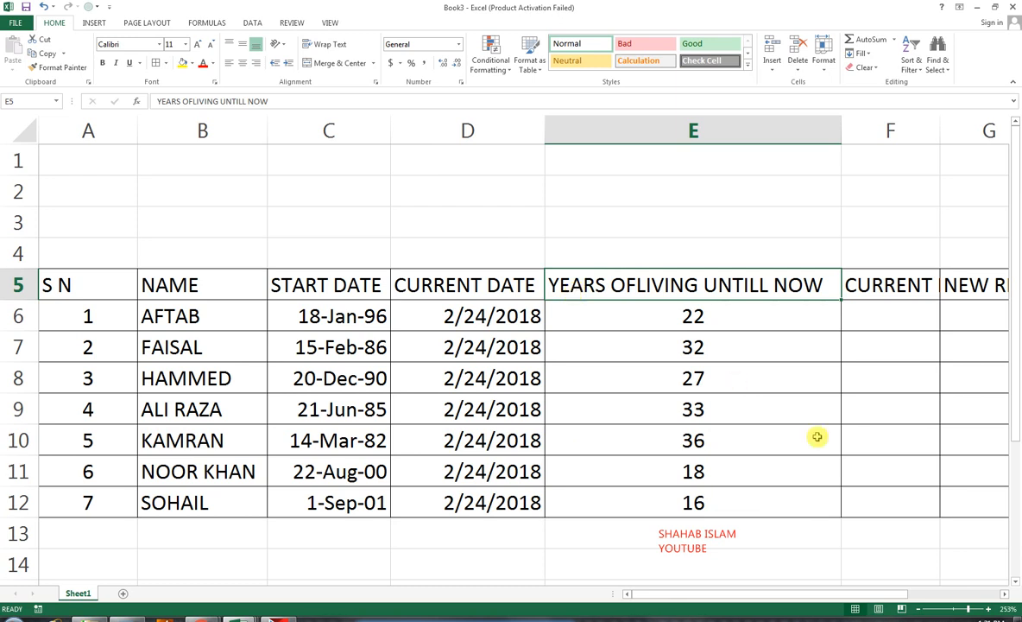
{"action": "type", "text": "YEAR"}
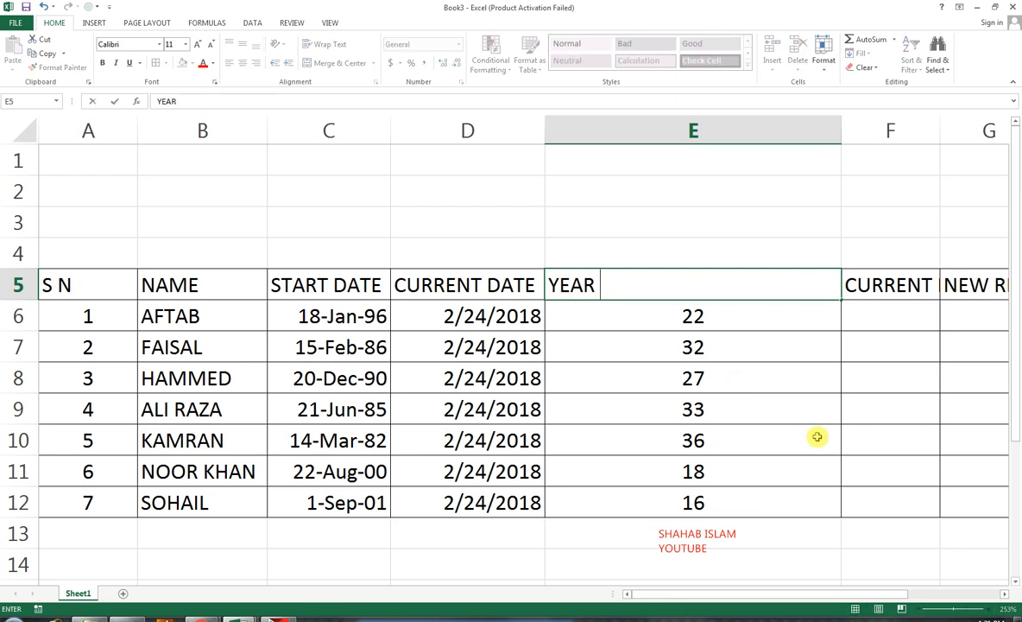
{"action": "type", "text": " O"}
{"action": "key", "text": "BackSpace"}
{"action": "key", "text": "BackSpace"}
{"action": "type", "text": "O.L.U"}
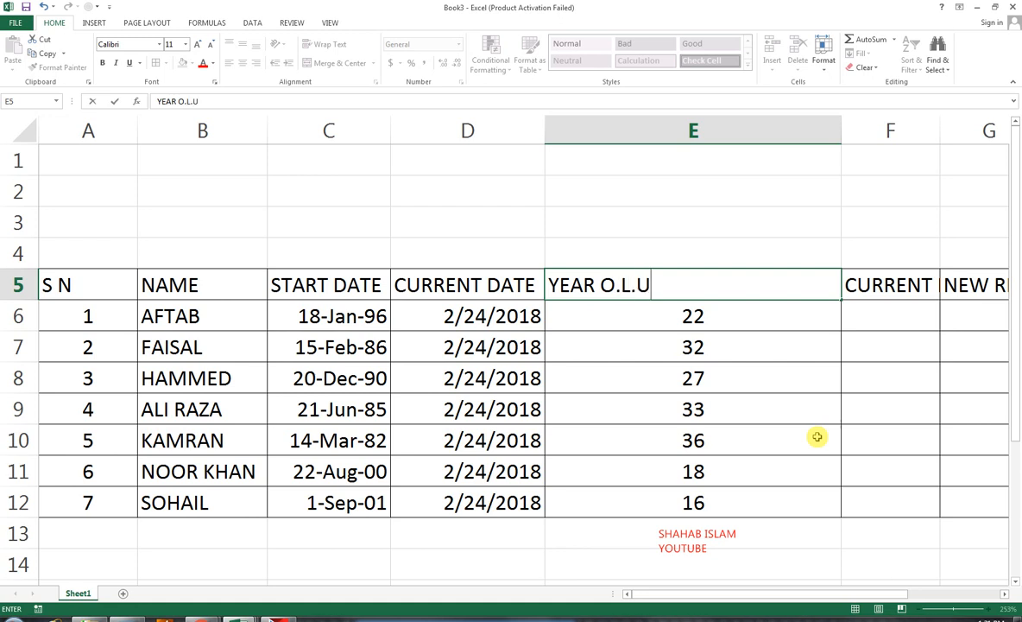
{"action": "type", "text": ".N"}
Step: Fit the widths of columns E, F and G to their contents
{"action": "left_click", "coordinate": [801, 128]}
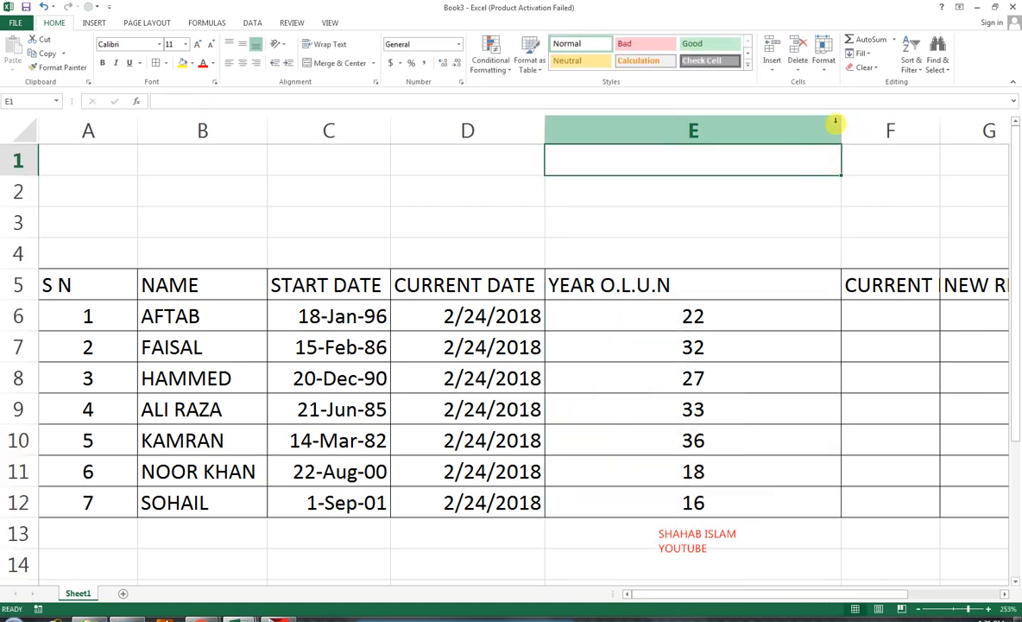
{"action": "double_click", "coordinate": [840, 125]}
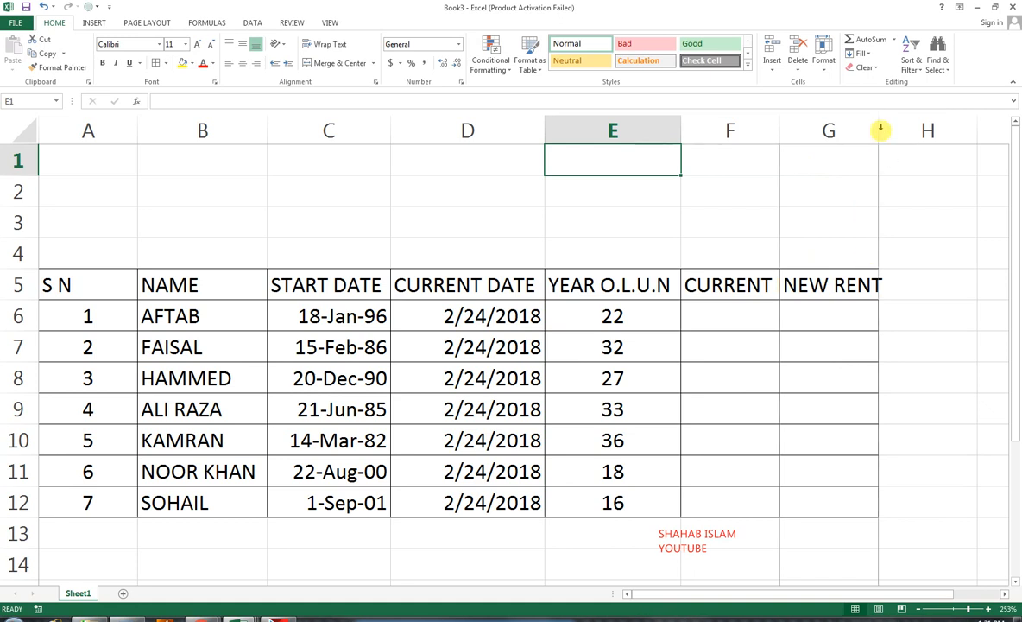
{"action": "double_click", "coordinate": [780, 130]}
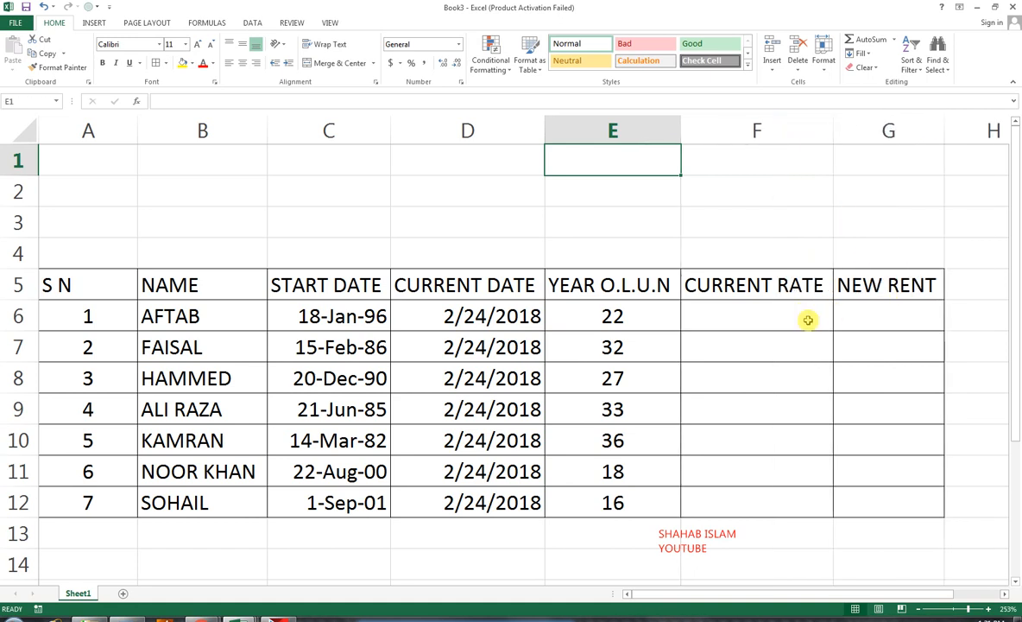
Step: Enter the current rate 10000 in cell F6
{"action": "left_click_drag", "start_coordinate": [889, 316], "coordinate": [484, 436]}
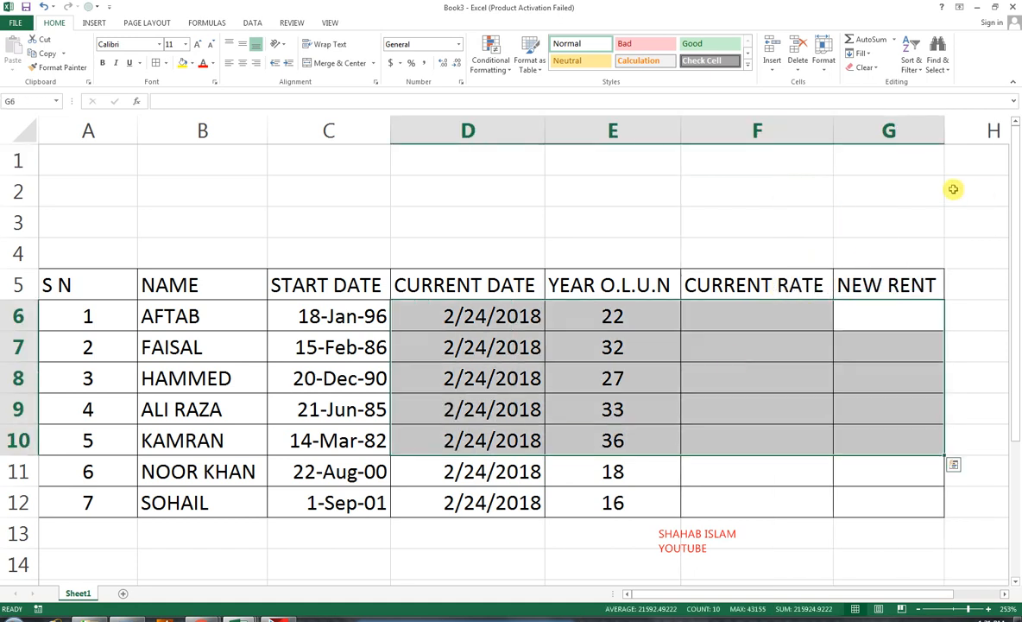
{"action": "left_click_drag", "start_coordinate": [938, 166], "coordinate": [113, 560]}
{"action": "left_click", "coordinate": [333, 24]}
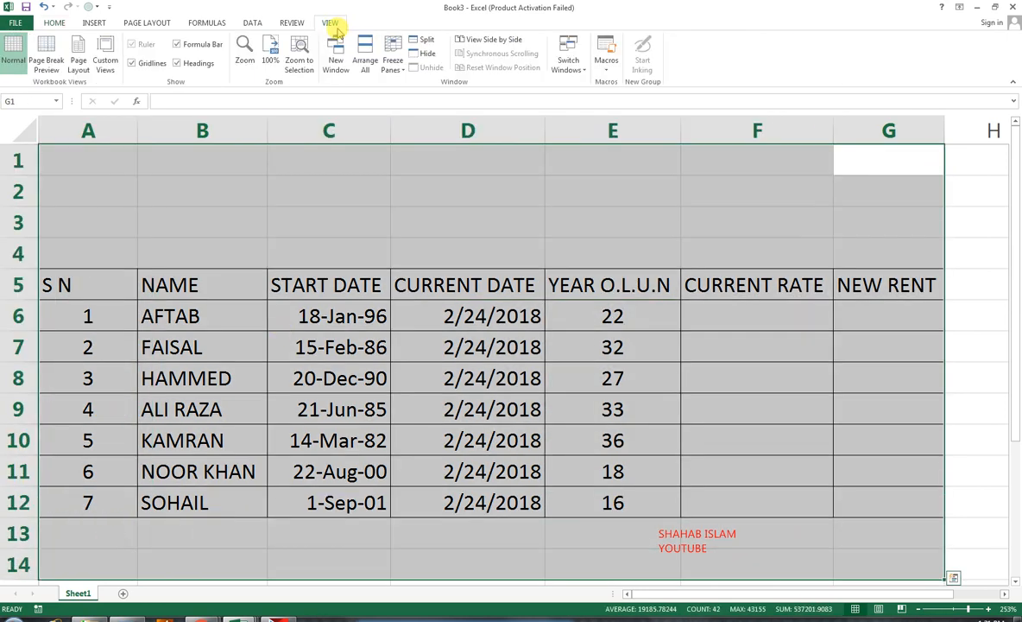
{"action": "left_click", "coordinate": [299, 48]}
{"action": "left_click", "coordinate": [54, 22]}
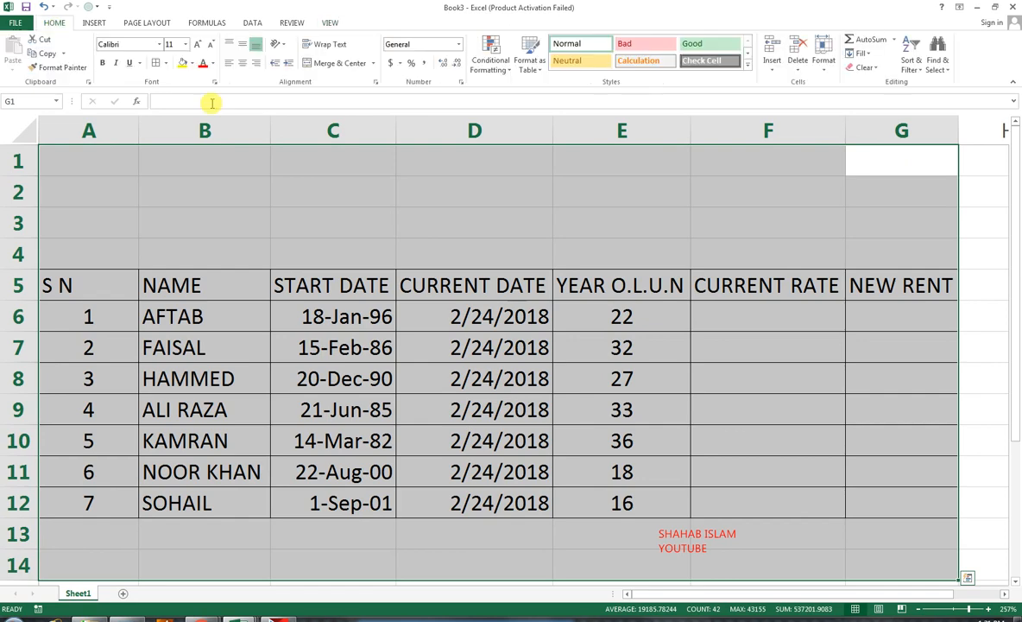
{"action": "left_click", "coordinate": [725, 316]}
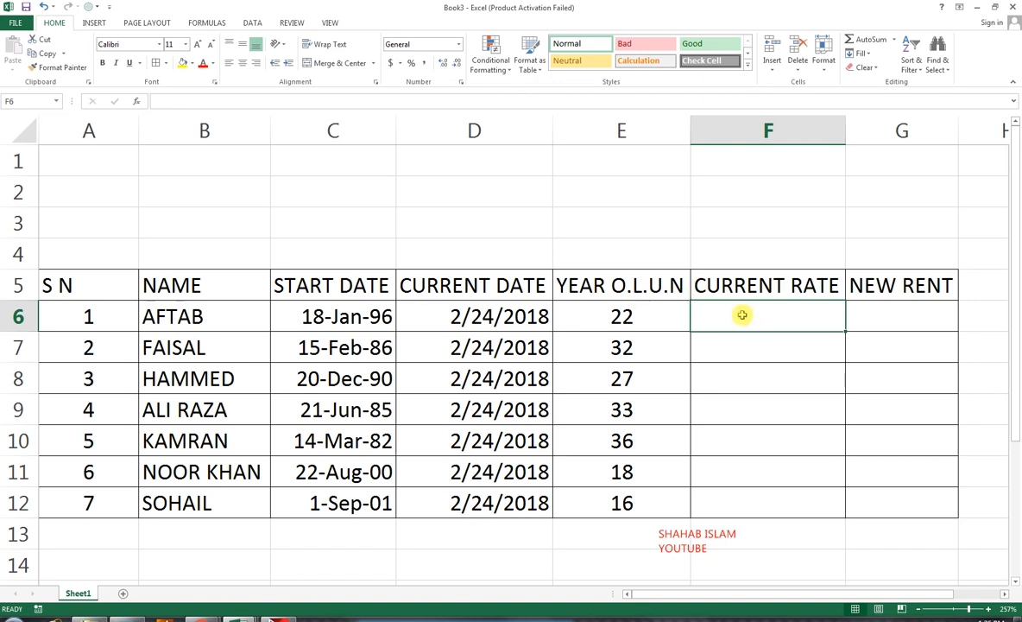
{"action": "type", "text": "1000"}
{"action": "key", "text": "Return"}
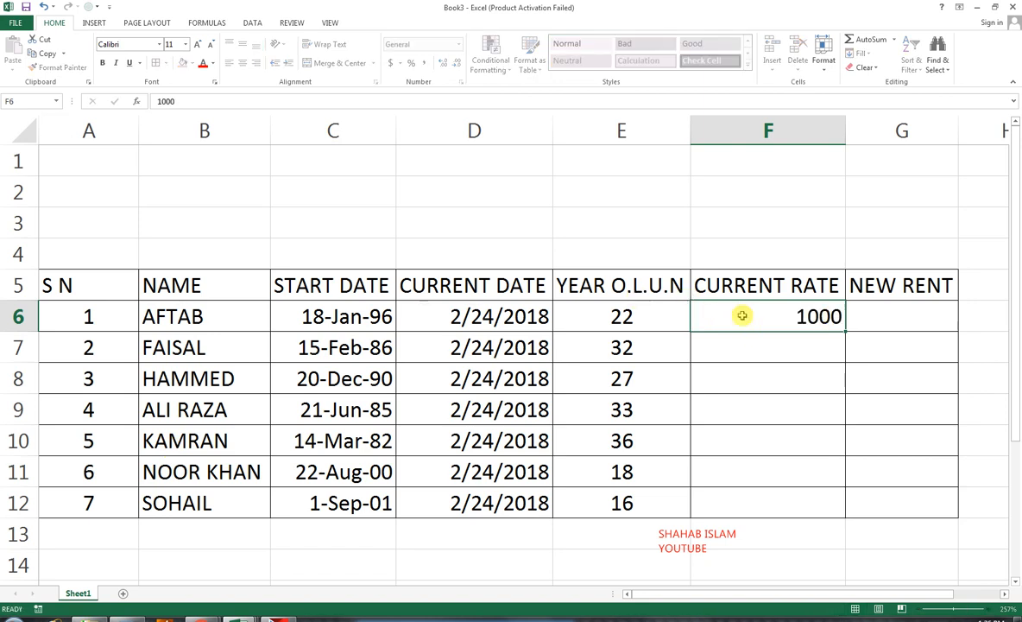
{"action": "left_click", "coordinate": [742, 316]}
{"action": "type", "text": "10000"}
{"action": "key", "text": "Return"}
Step: Enter the current rates 25000 in cell F7 and 20000 in cell F8
{"action": "type", "text": "25000"}
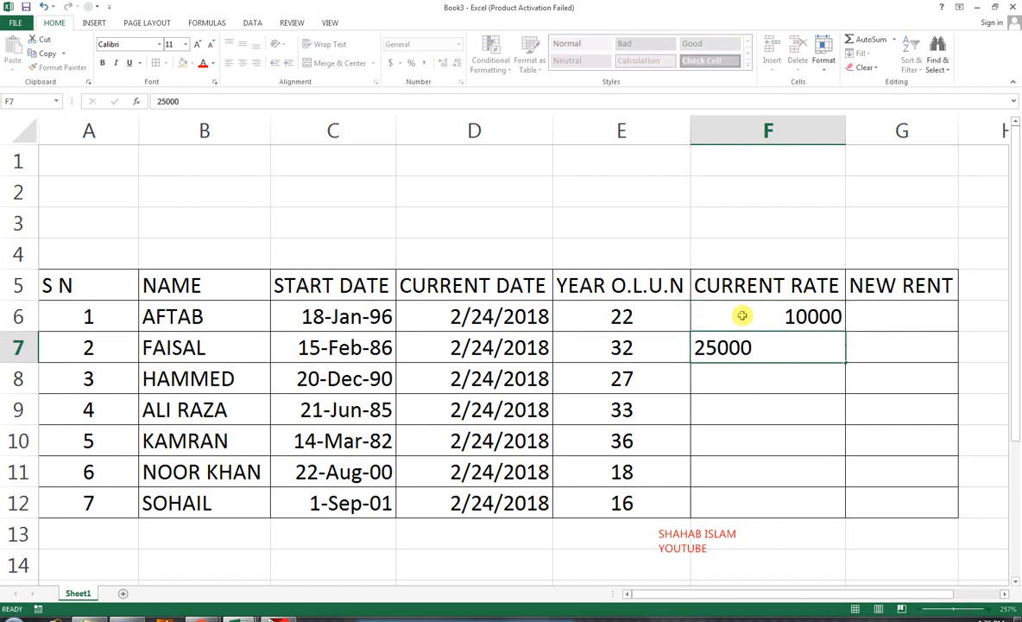
{"action": "key", "text": "Return"}
{"action": "type", "text": "2500"}
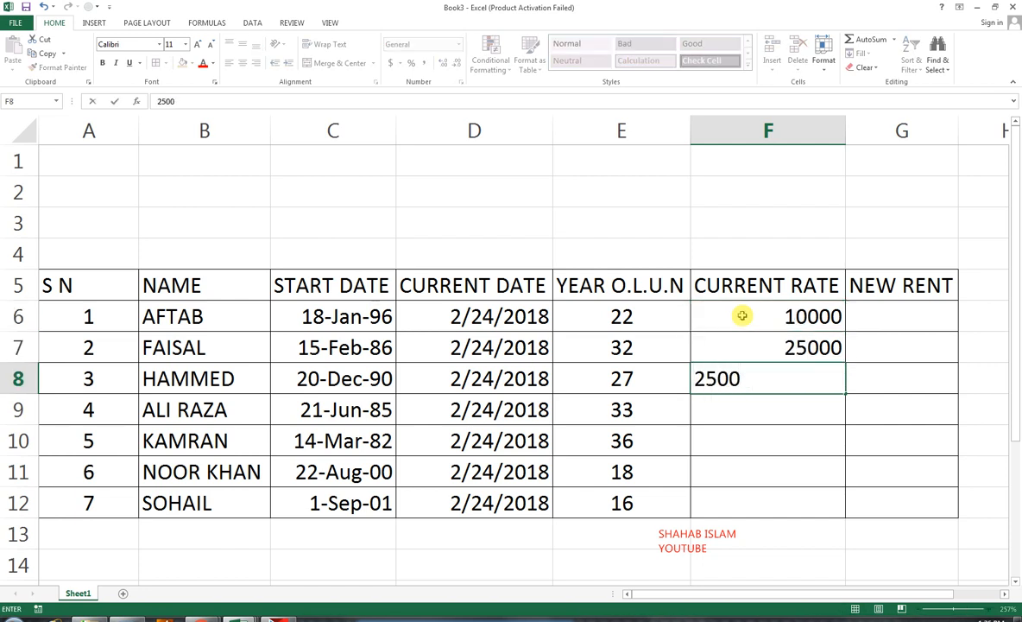
{"action": "key", "text": "BackSpace"}
{"action": "key", "text": "BackSpace"}
{"action": "key", "text": "BackSpace"}
{"action": "type", "text": "0000"}
{"action": "key", "text": "Return"}
Step: Enter the current rates 15000 in cell F9 and 18000 in cell F10
{"action": "type", "text": "15000"}
{"action": "key", "text": "ctrl+Return"}
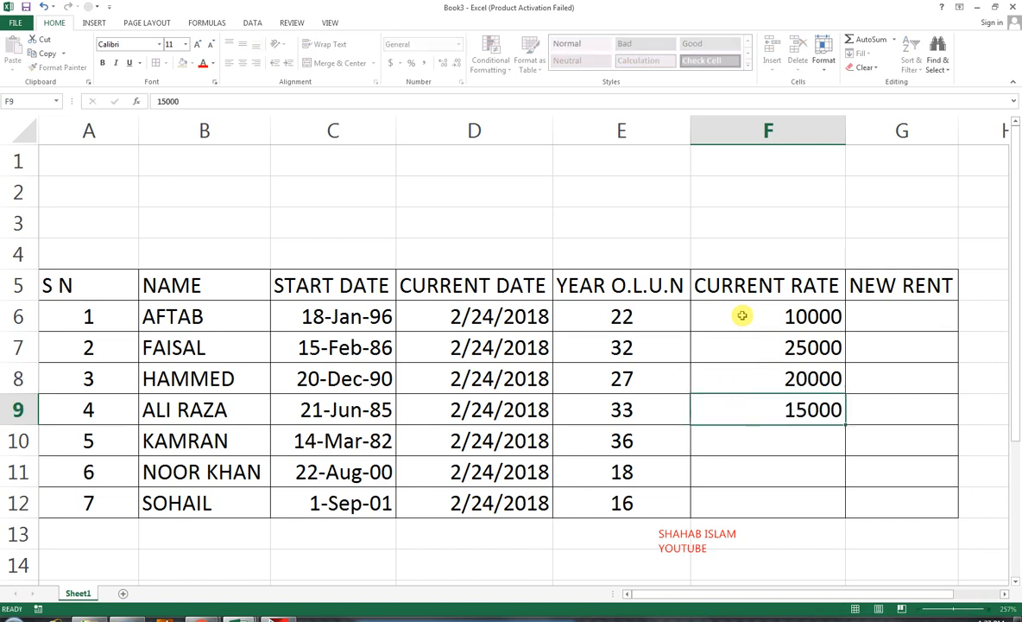
{"action": "key", "text": "Return"}
{"action": "type", "text": "18000"}
{"action": "key", "text": "ctrl+Return"}
{"action": "key", "text": "Return"}
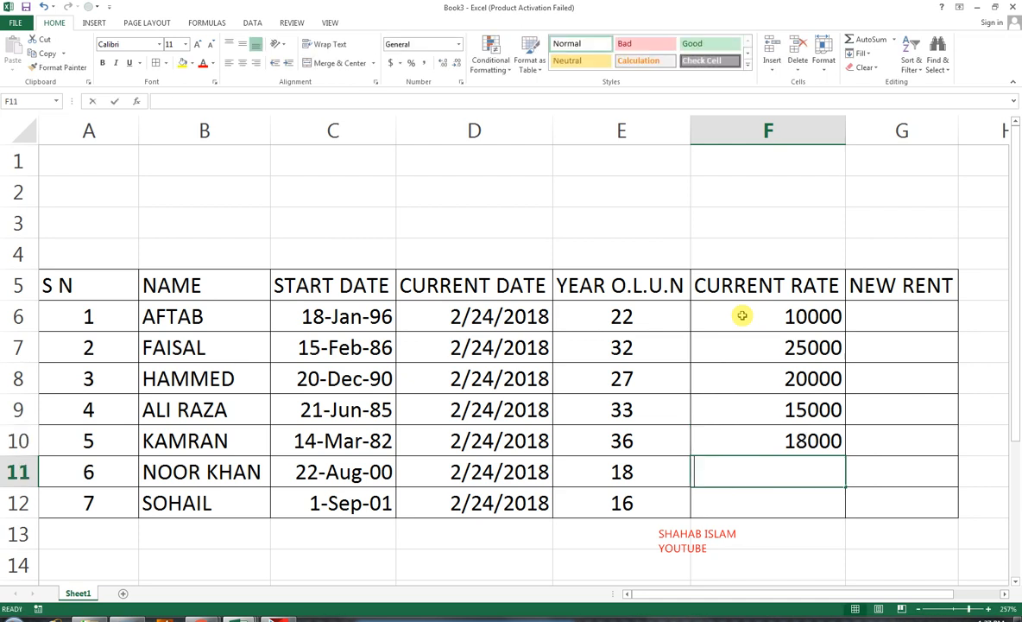
Step: Enter the current rates 18000 in cell F11 and 10000 in cell F12
{"action": "type", "text": "189"}
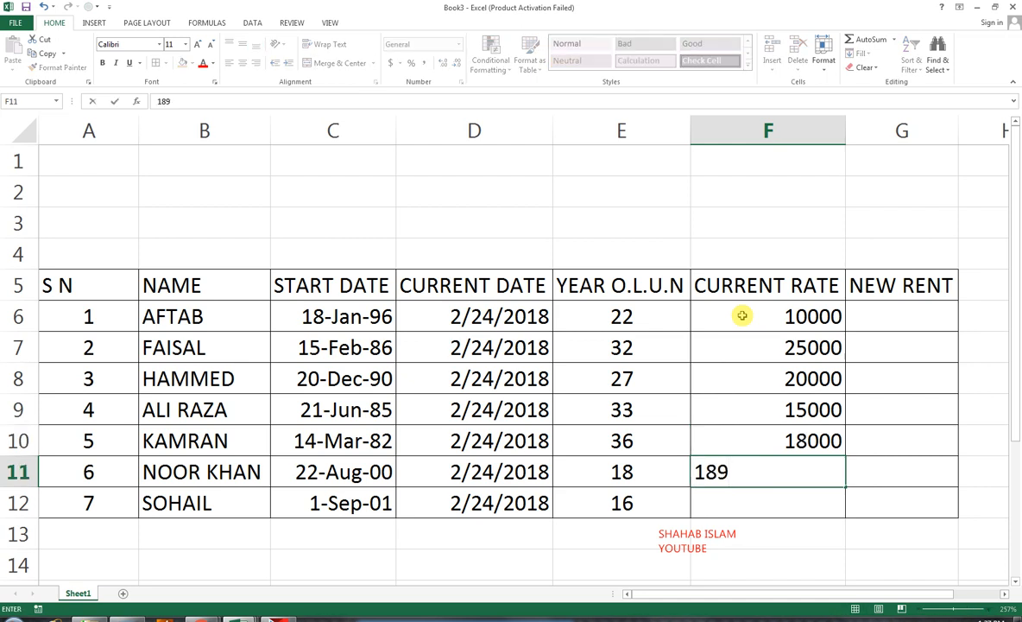
{"action": "key", "text": "BackSpace"}
{"action": "type", "text": "000"}
{"action": "key", "text": "Return"}
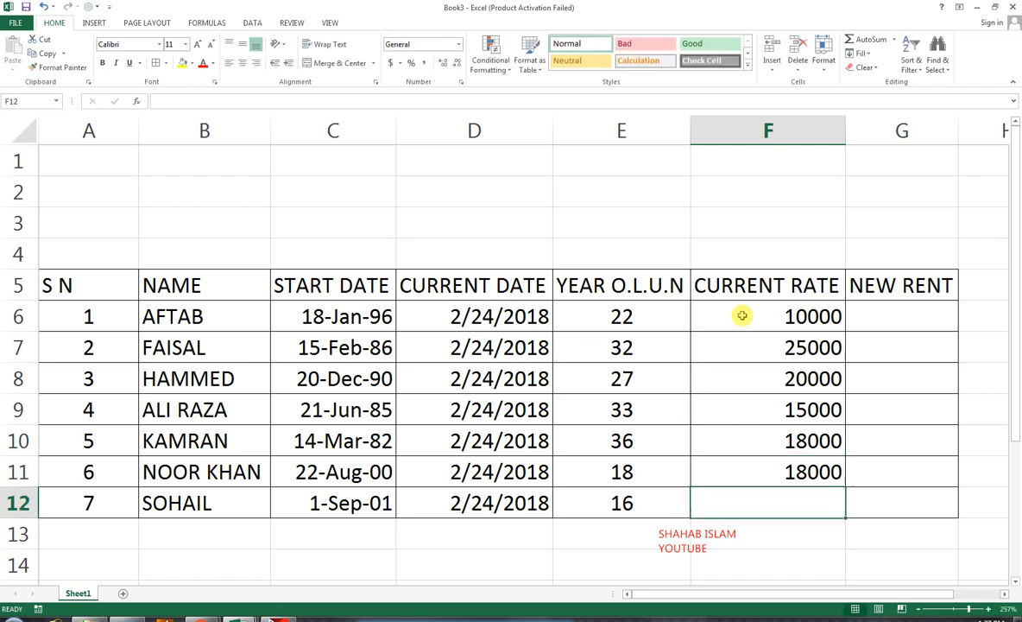
{"action": "type", "text": "1000"}
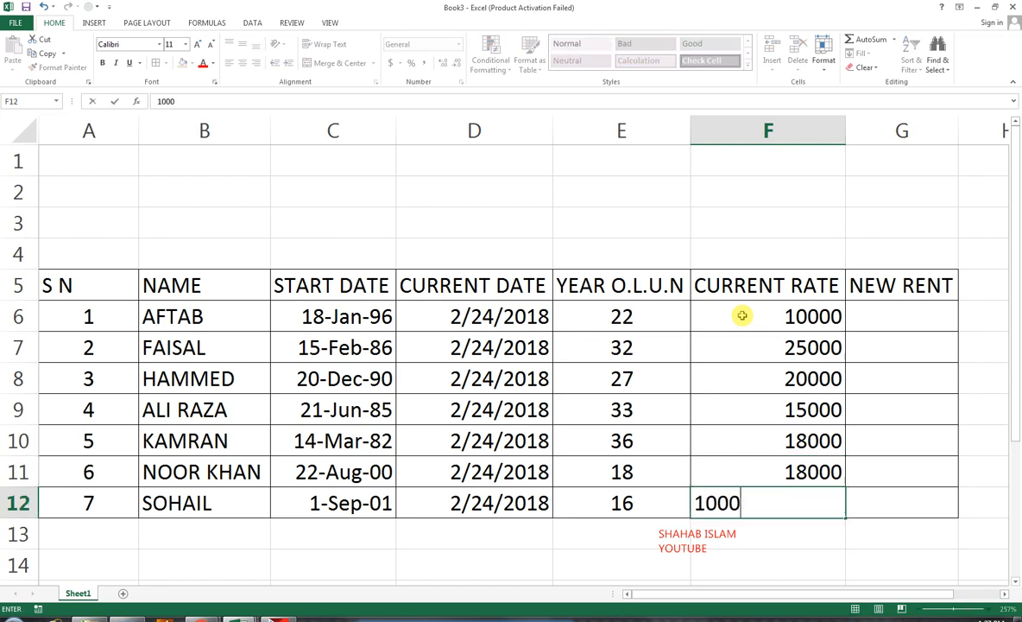
{"action": "type", "text": "0"}
{"action": "key", "text": "Tab"}
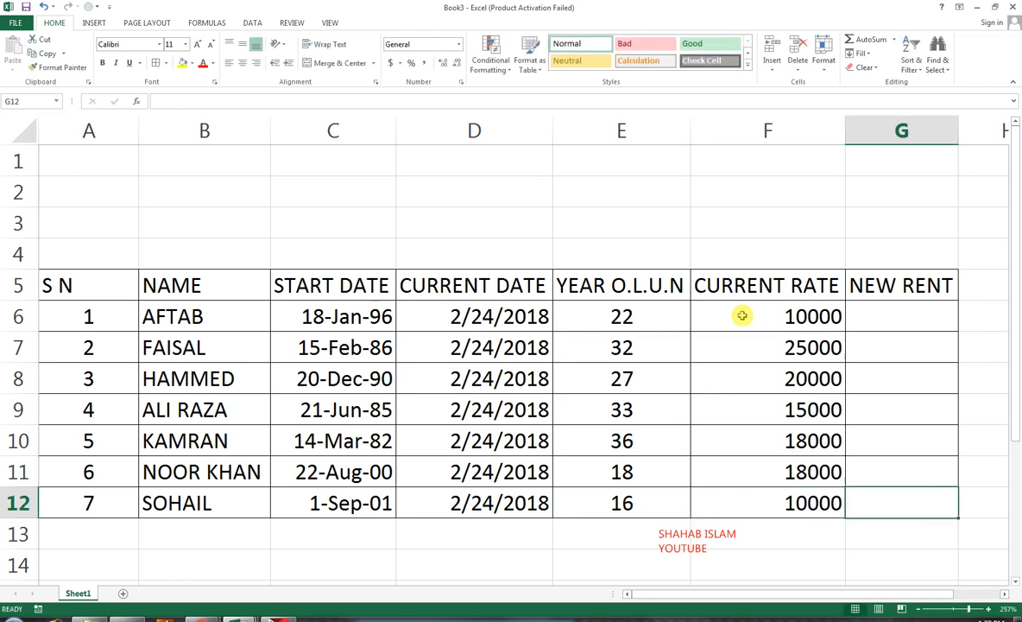
Step: Enter the heading CONDITION in cell A14, below the rent table
{"action": "key", "text": "Down"}
{"action": "key", "text": "Down"}
{"action": "key", "text": "Left"}
{"action": "key", "text": "Left"}
{"action": "key", "text": "Left"}
{"action": "key", "text": "Left"}
{"action": "key", "text": "Left"}
{"action": "key", "text": "Left"}
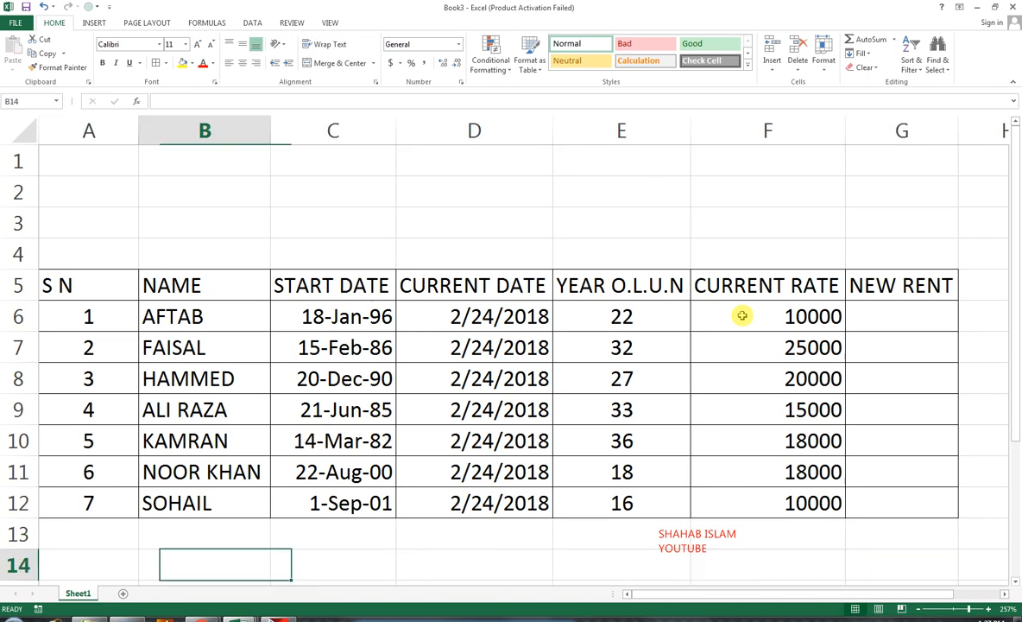
{"action": "type", "text": "30"}
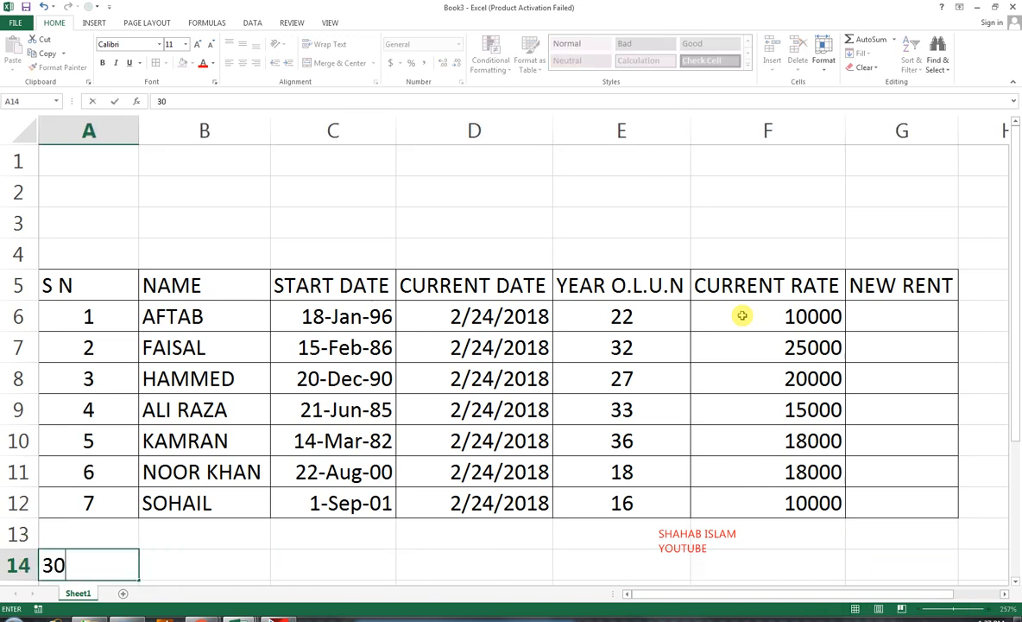
{"action": "key", "text": "ctrl+Return"}
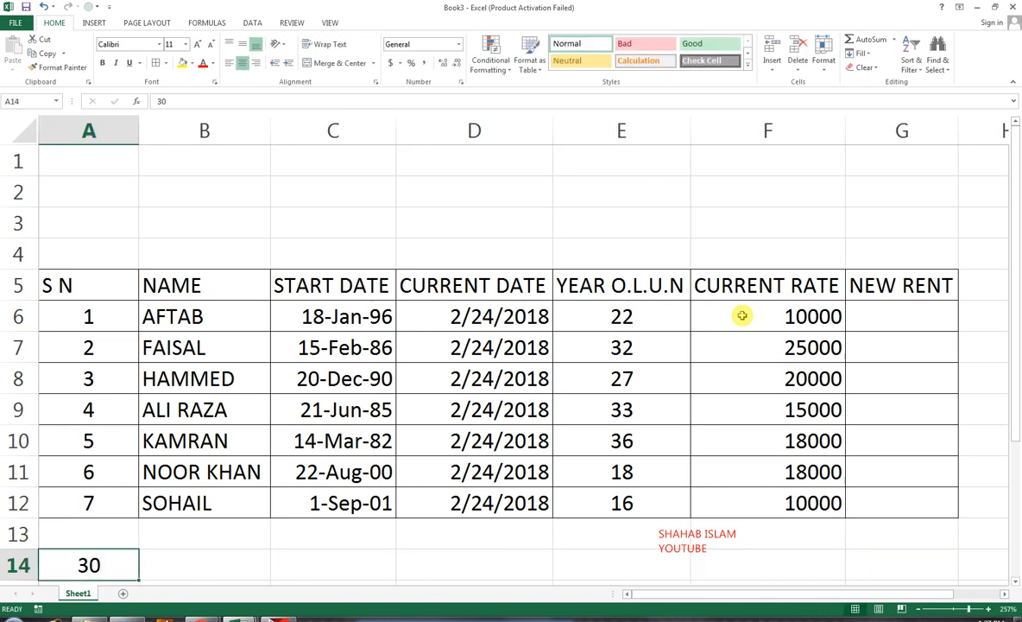
{"action": "type", "text": "CONDIT"}
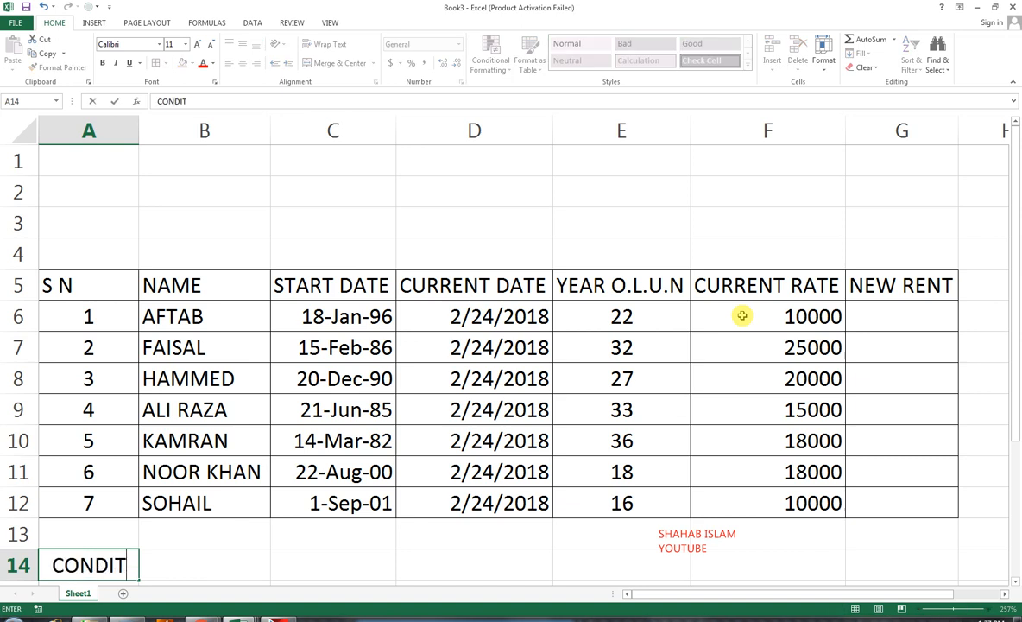
{"action": "type", "text": "ION"}
{"action": "key", "text": "Return"}
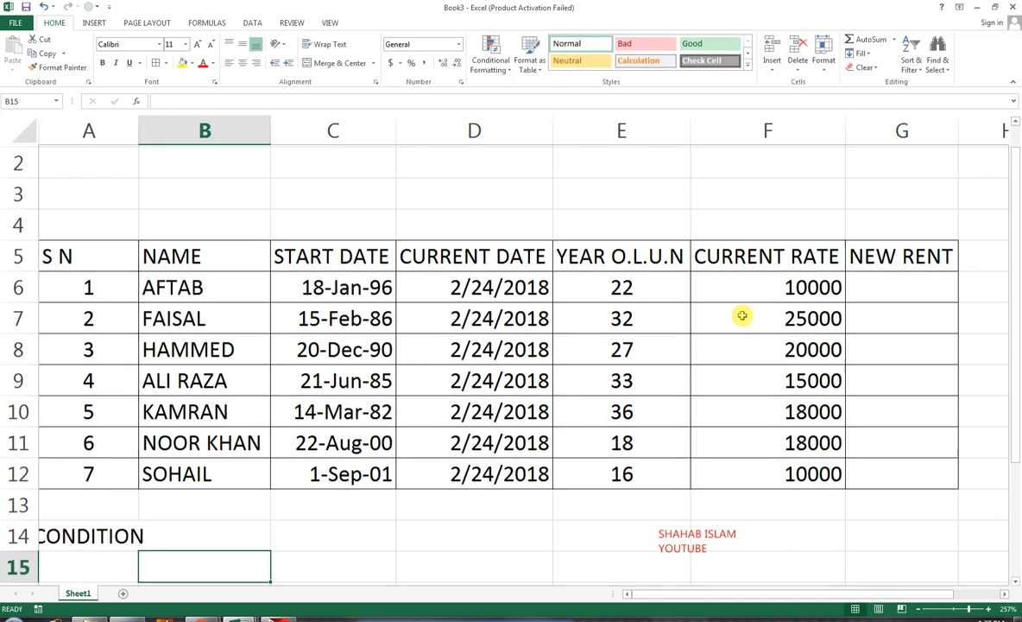
Step: Label cell A15 as GREATER EQUAL and enter the 30-year threshold in cell B15
{"action": "type", "text": "GREATER"}
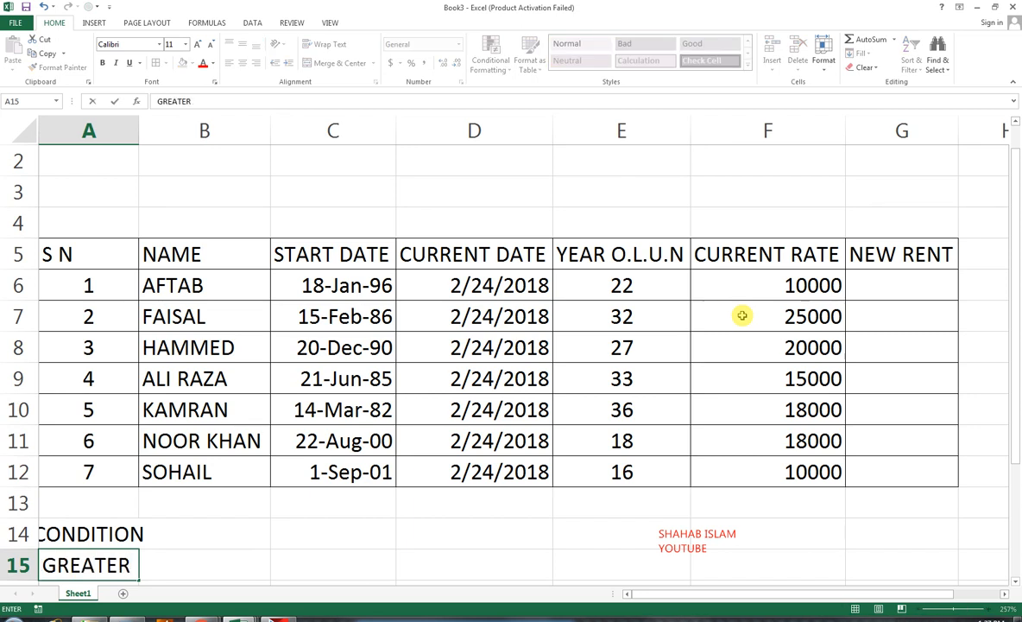
{"action": "key", "text": "Tab"}
{"action": "type", "text": "30"}
{"action": "key", "text": "Left"}
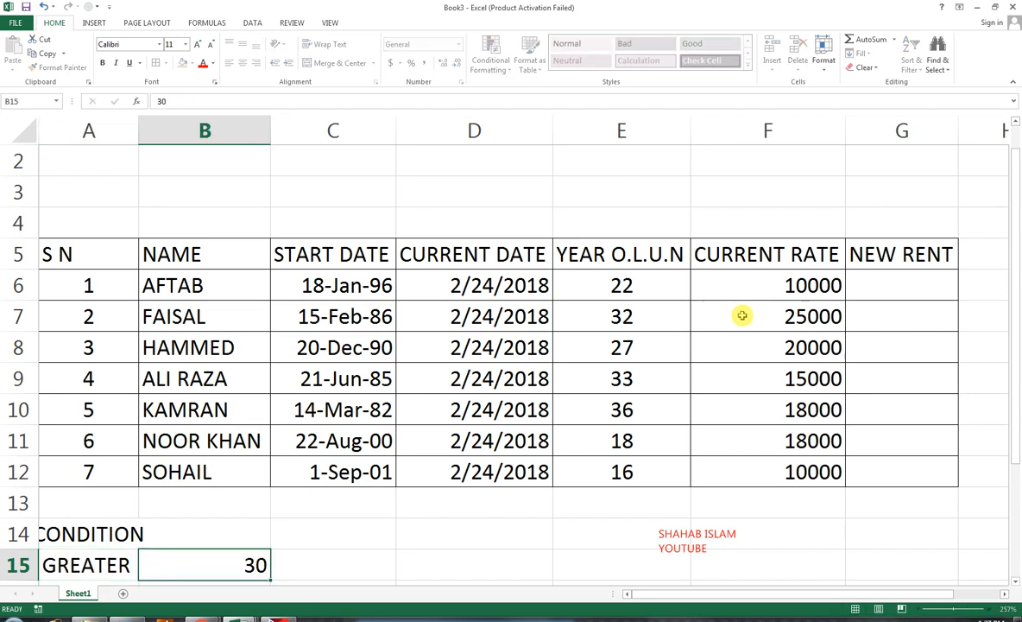
{"action": "key", "text": "F2"}
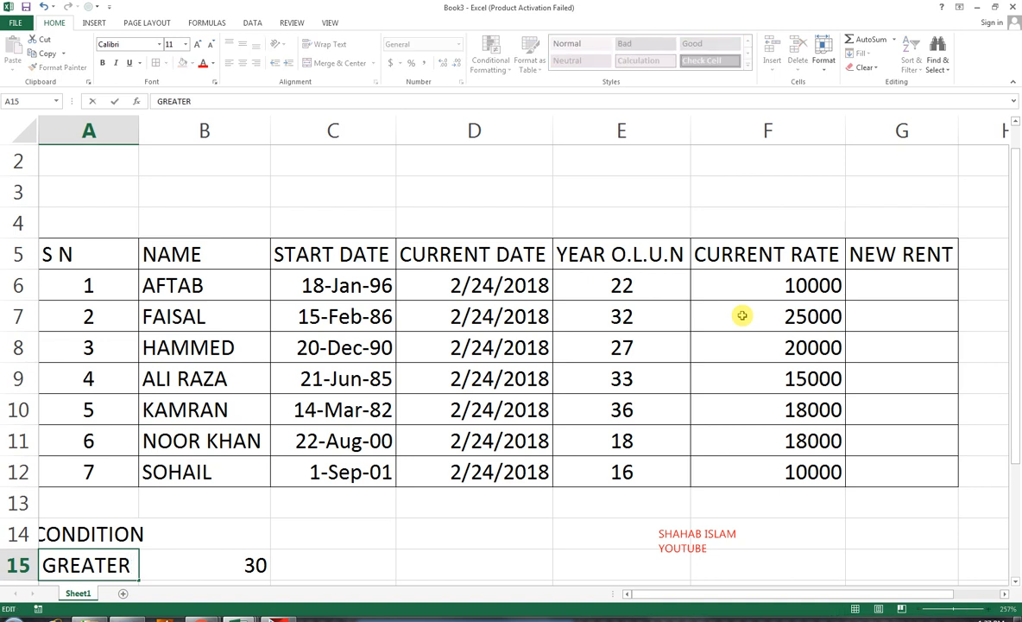
{"action": "type", "text": "EQUAL"}
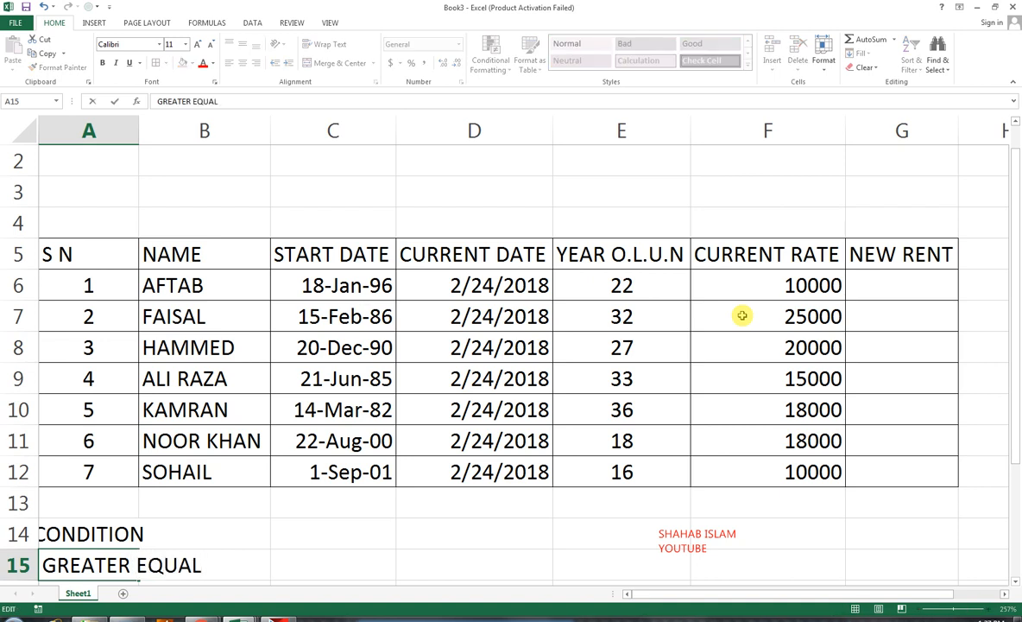
Step: Enter the percentage 20% in cell C15 for the GREATER EQUAL condition
{"action": "left_click", "coordinate": [297, 561]}
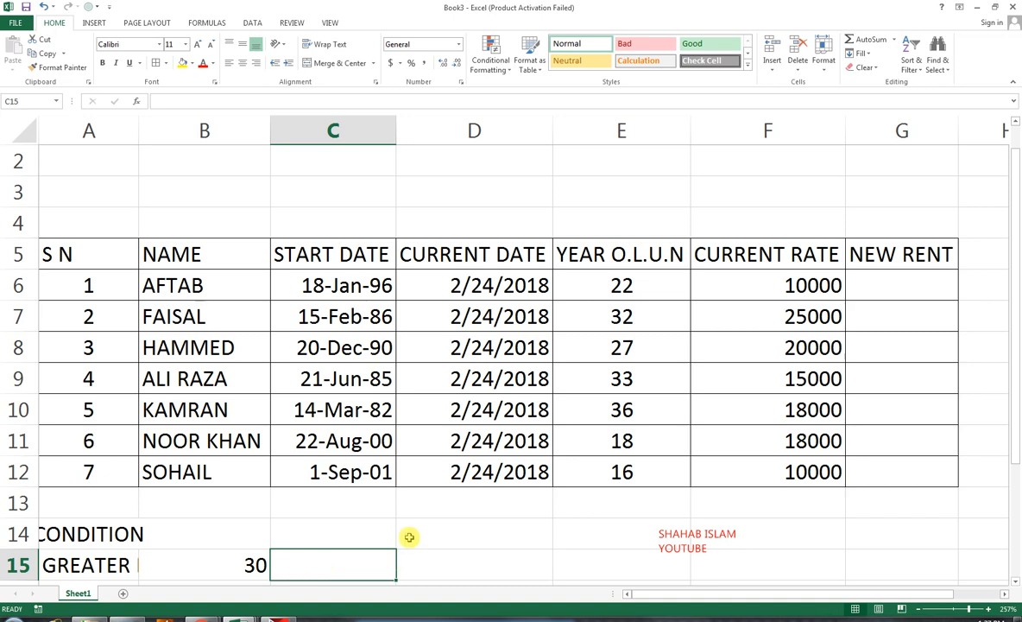
{"action": "type", "text": "20"}
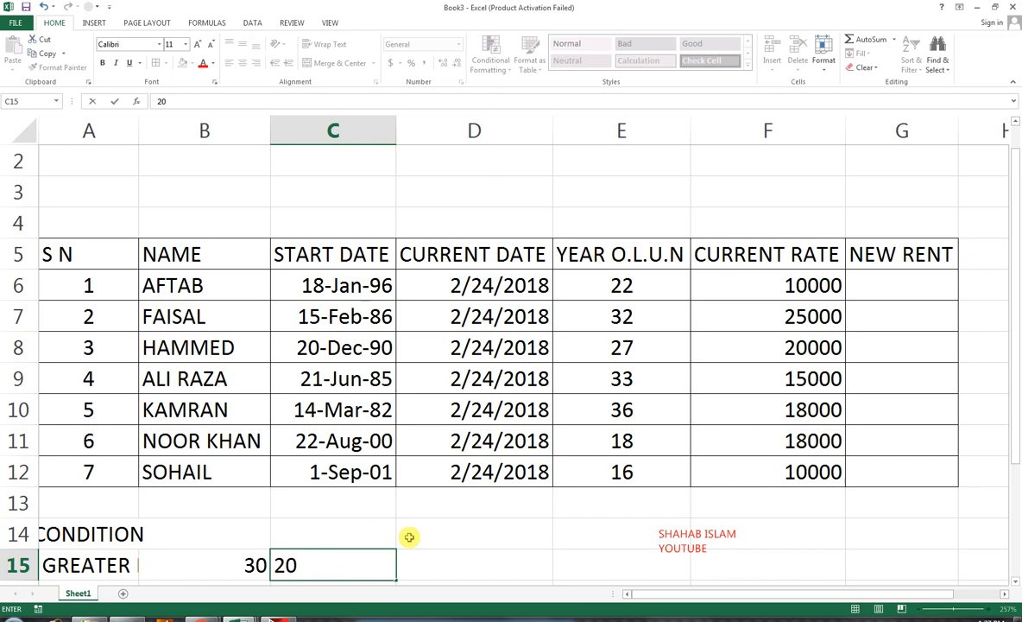
{"action": "type", "text": "%"}
{"action": "key", "text": "Return"}
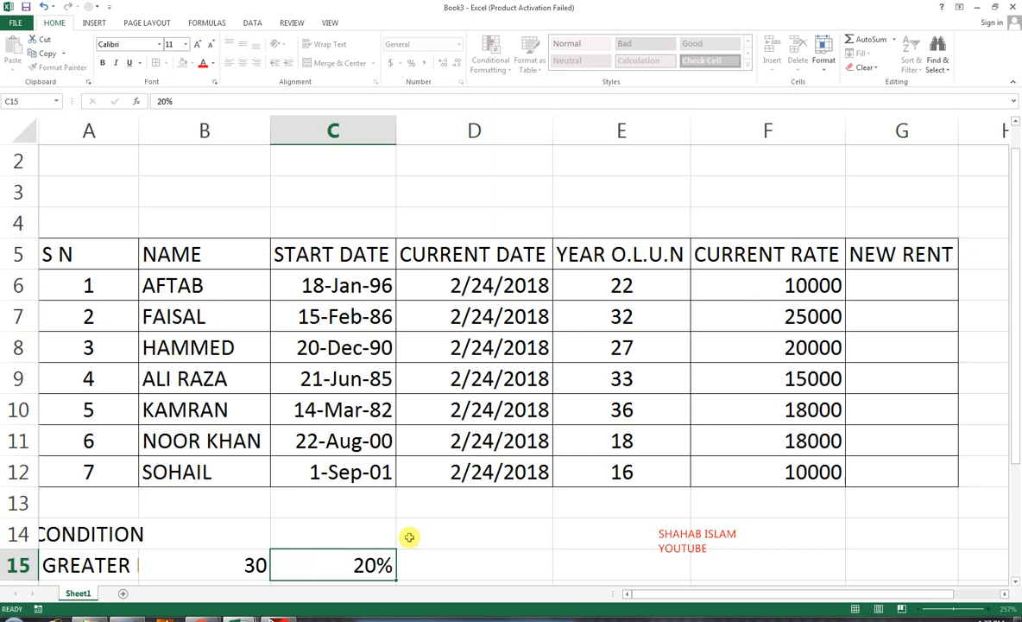
{"action": "key", "text": "Return"}
Step: Enter the heading CUREENT RATE in cell C14, above the percentage
{"action": "key", "text": "Up"}
{"action": "key", "text": "Up"}
{"action": "key", "text": "Up"}
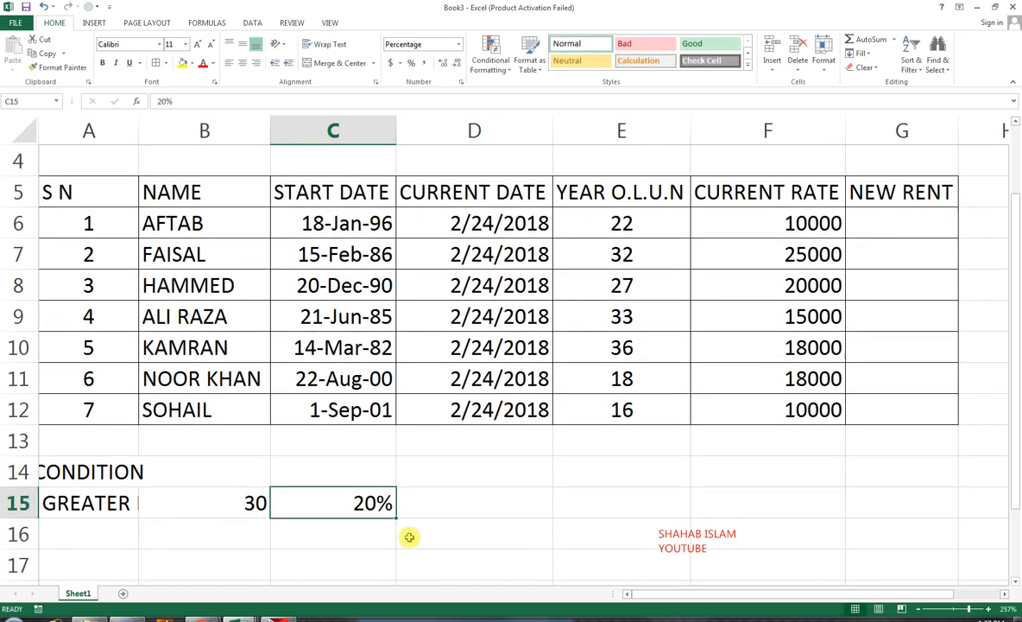
{"action": "type", "text": "CU"}
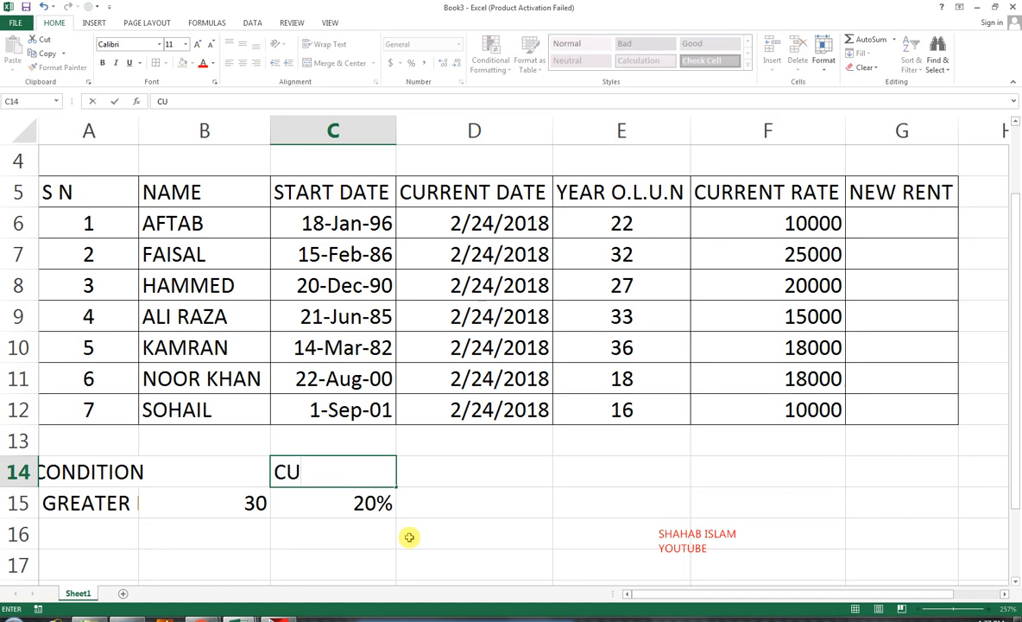
{"action": "type", "text": "REENT A"}
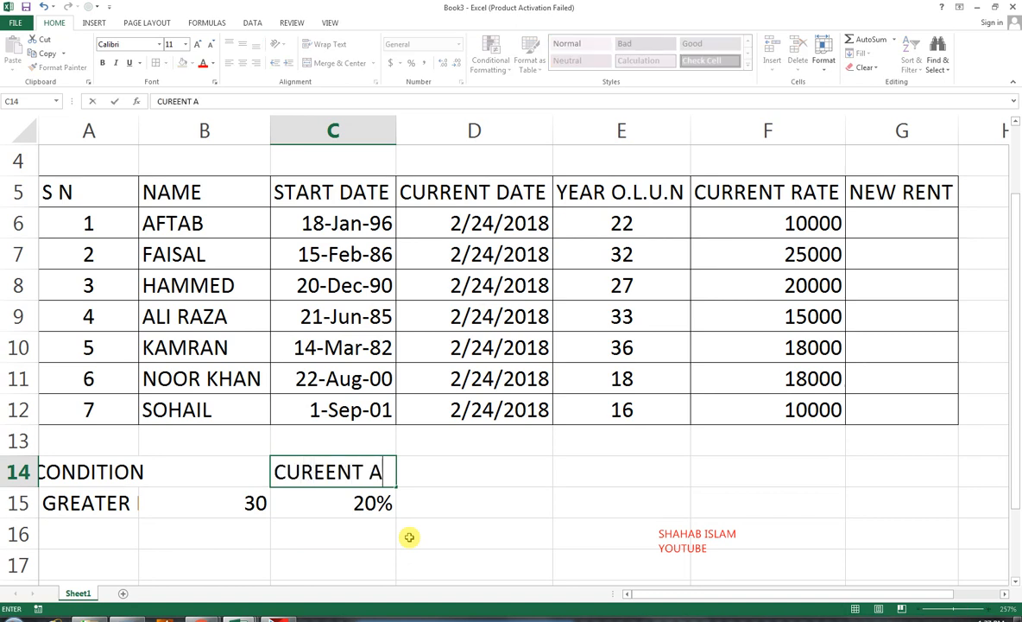
{"action": "key", "text": "BackSpace"}
{"action": "type", "text": "RATE"}
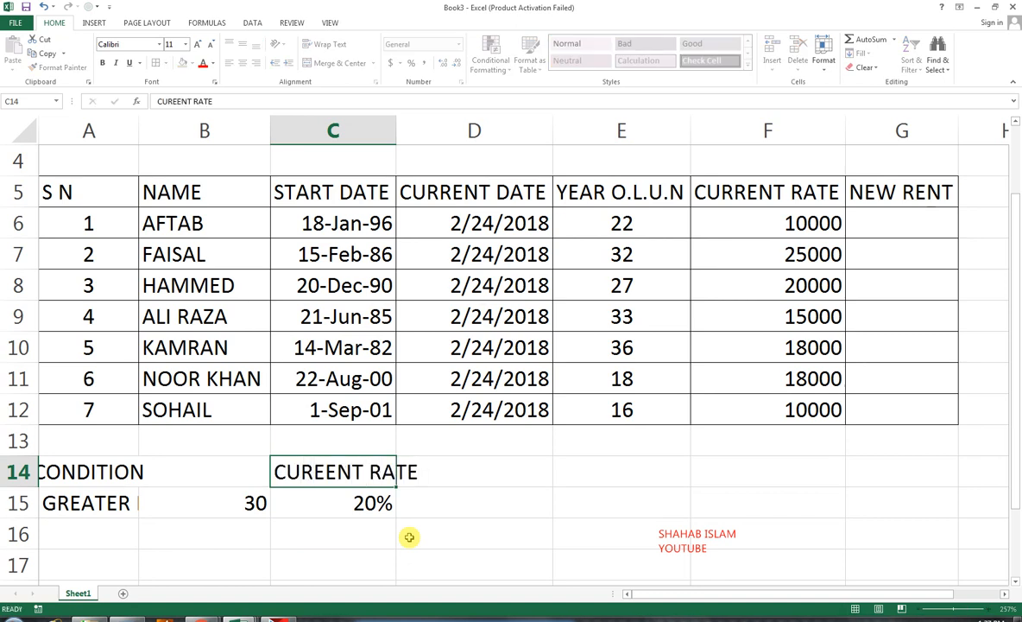
{"action": "key", "text": "Return"}
{"action": "key", "text": "Down"}
{"action": "key", "text": "Left"}
{"action": "key", "text": "Left"}
{"action": "key", "text": "Right"}
{"action": "key", "text": "Right"}
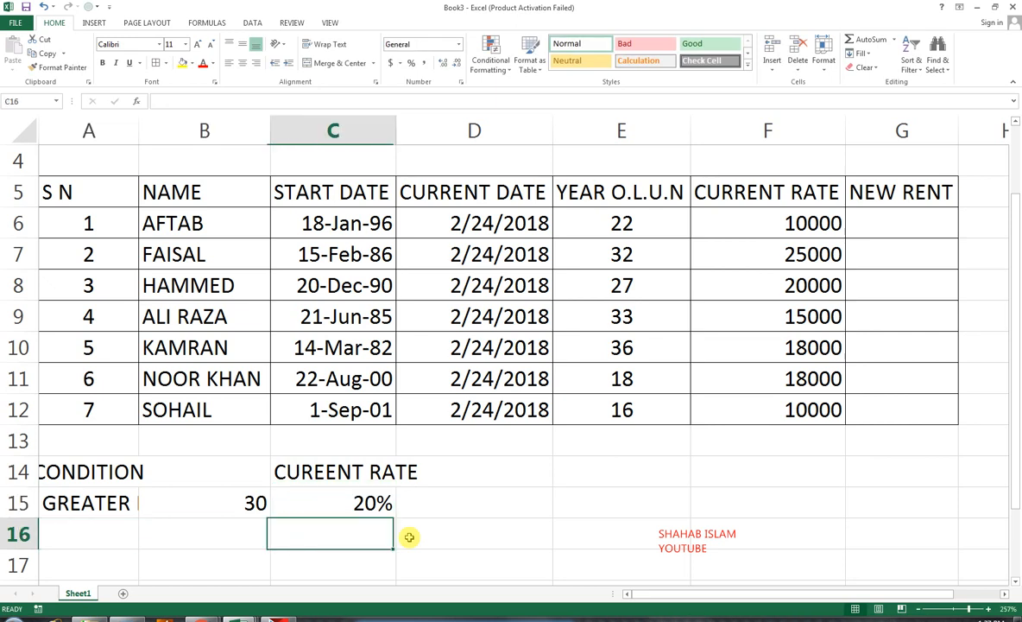
Step: Replace the heading in cell C14 with CURENNT RATE
{"action": "key", "text": "Up"}
{"action": "key", "text": "Up"}
{"action": "type", "text": "C"}
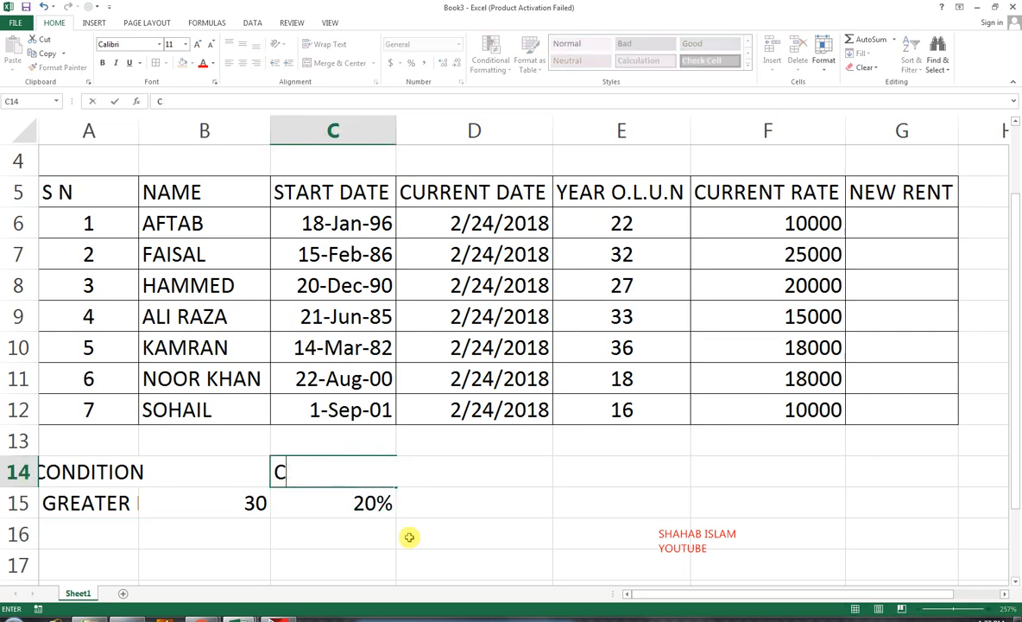
{"action": "type", "text": "URENNT RATE"}
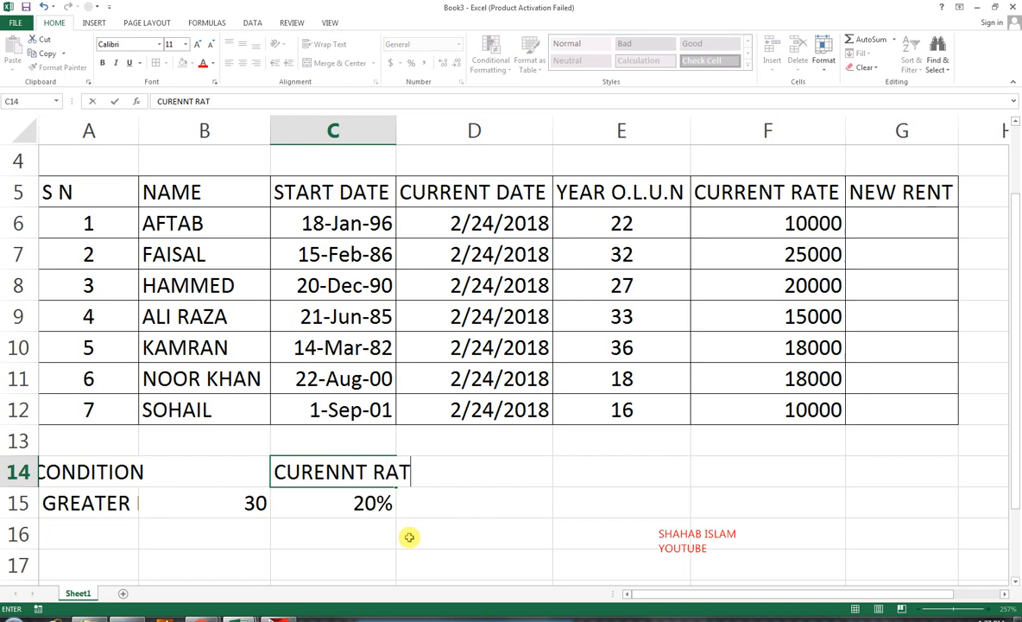
{"action": "key", "text": "Return"}
Step: Reduce the font size of the condition label cells from A15 downward to 9
{"action": "key", "text": "Down"}
{"action": "key", "text": "Left"}
{"action": "key", "text": "Left"}
{"action": "key", "text": "Up"}
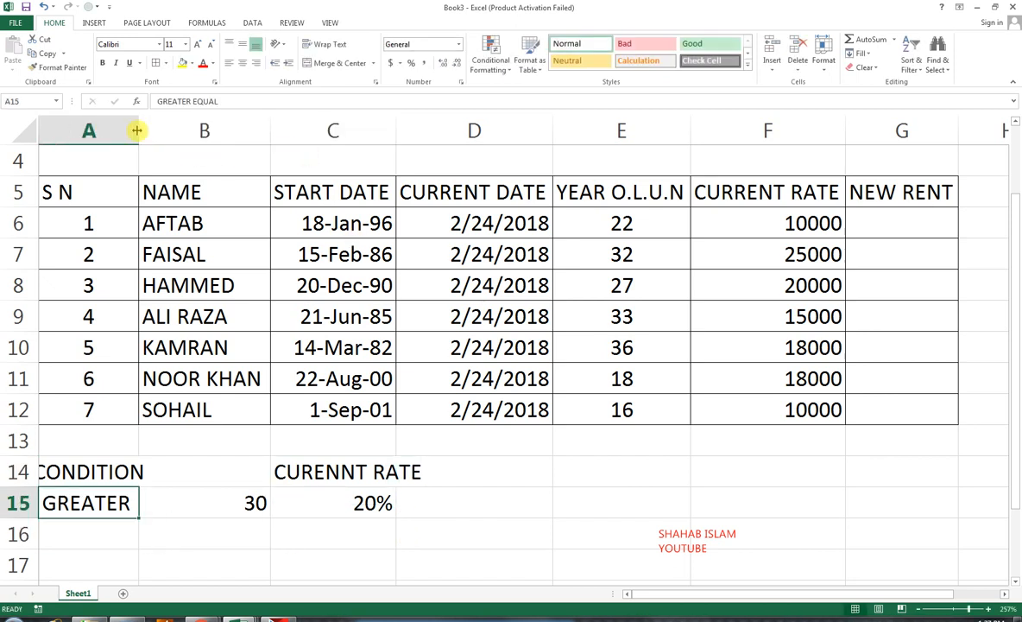
{"action": "left_click", "coordinate": [68, 467]}
{"action": "left_click", "coordinate": [86, 501]}
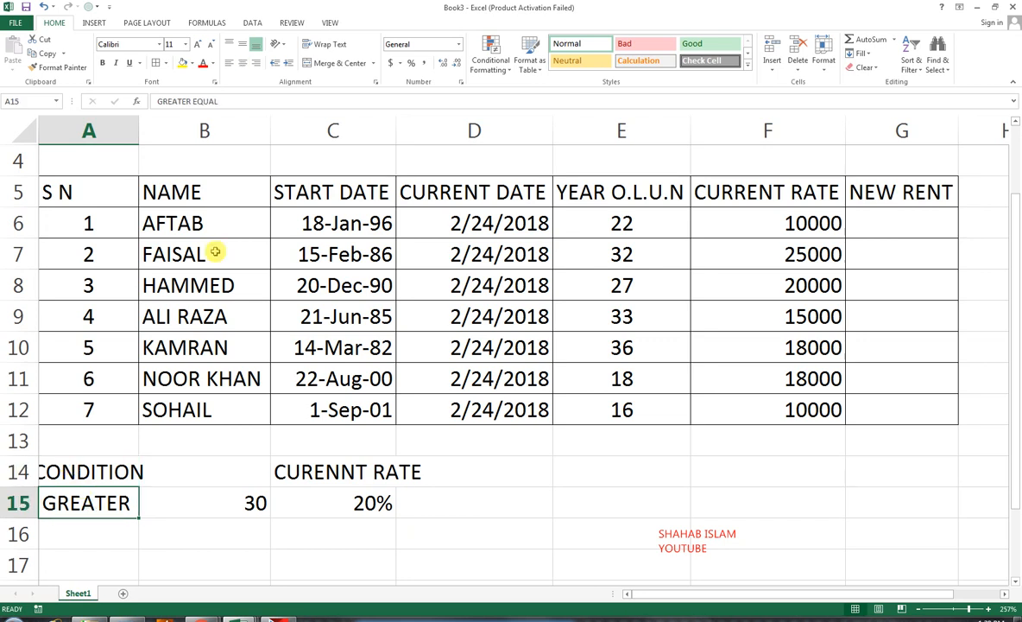
{"action": "left_click_drag", "start_coordinate": [69, 507], "coordinate": [75, 574]}
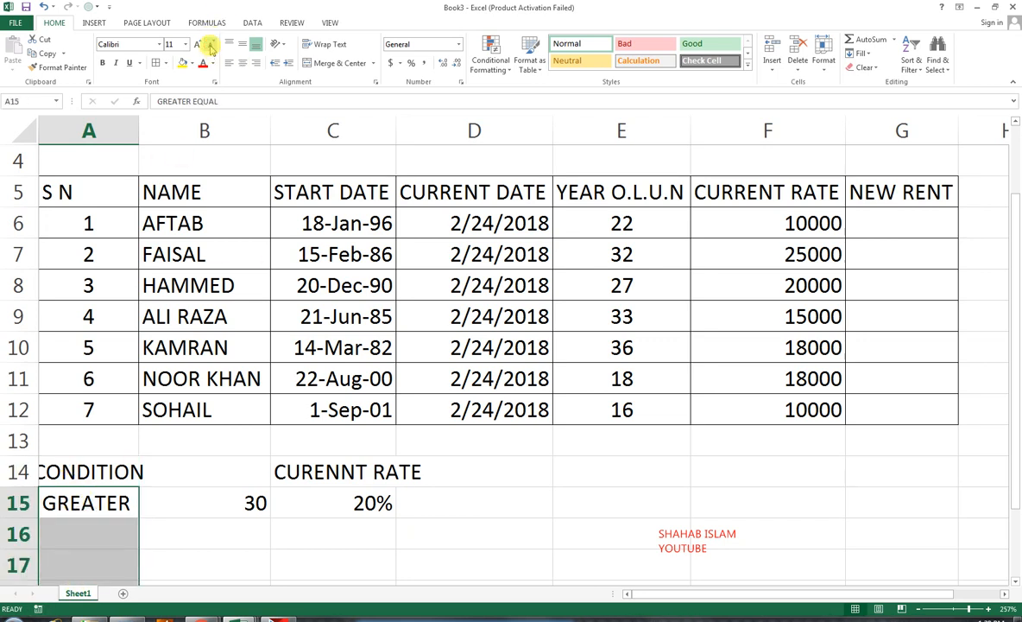
{"action": "left_click", "coordinate": [208, 45]}
{"action": "left_click", "coordinate": [208, 45]}
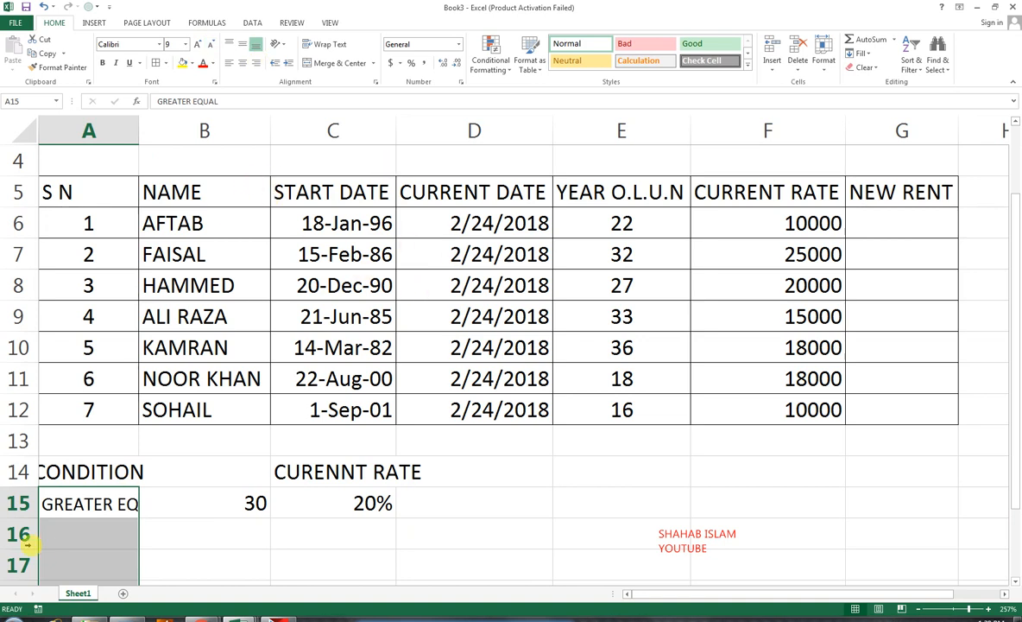
Step: Add the second condition in row 16: LESS THEN in A16, 30 in B16 and 15% in C16
{"action": "left_click", "coordinate": [106, 526]}
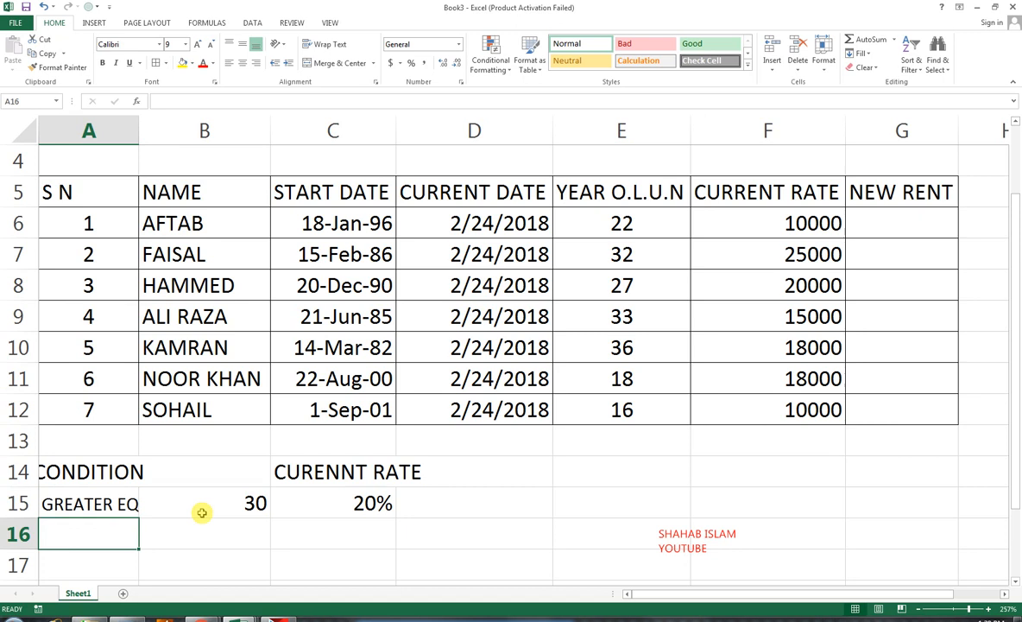
{"action": "type", "text": "LESS THEN"}
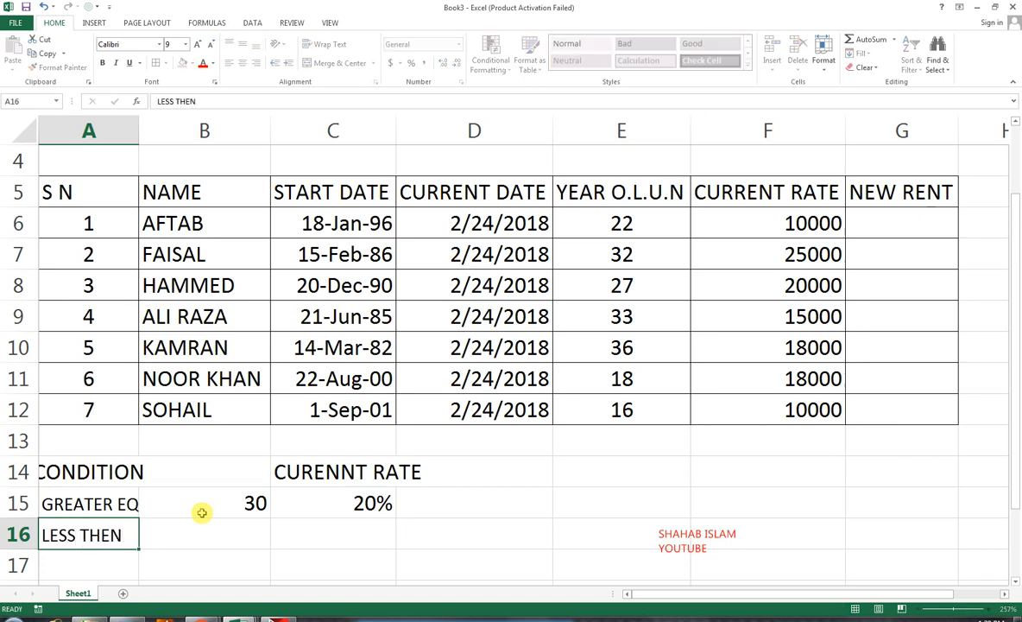
{"action": "key", "text": "Tab"}
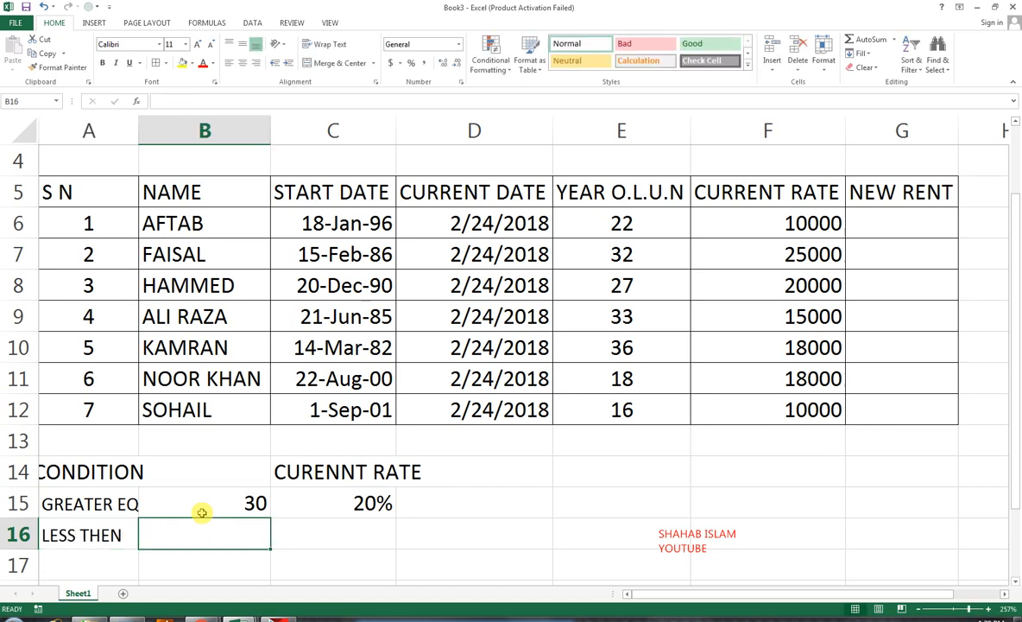
{"action": "type", "text": "30"}
{"action": "key", "text": "Tab"}
{"action": "type", "text": "15%"}
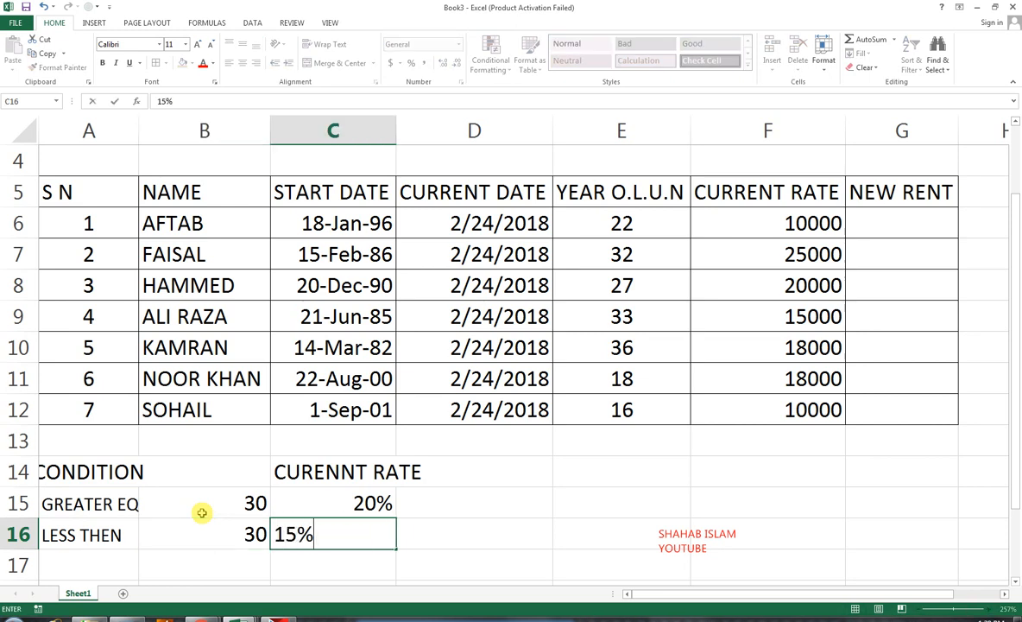
{"action": "key", "text": "Return"}
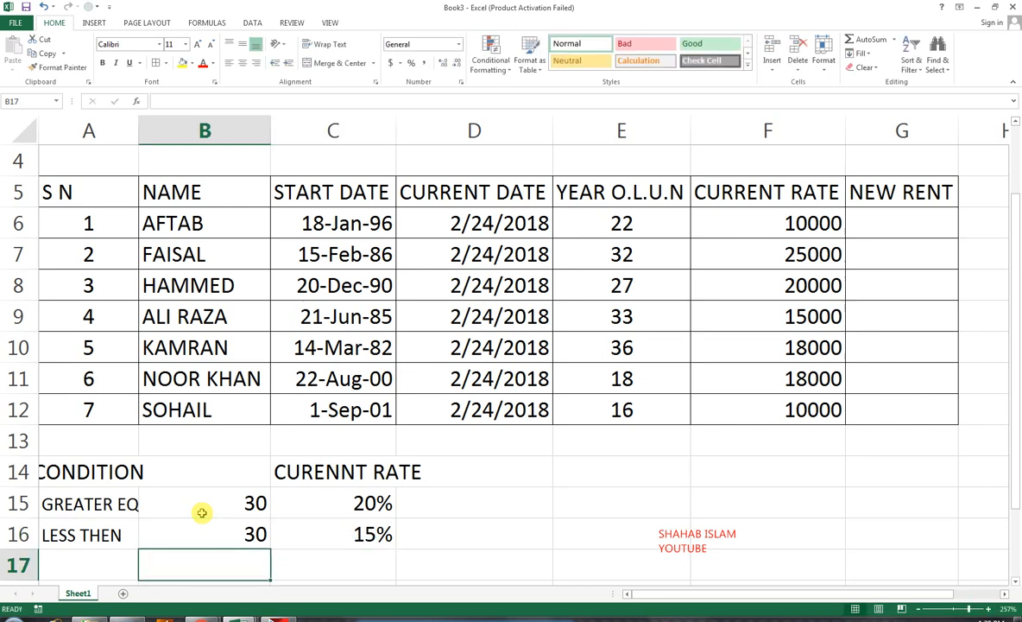
Step: Add the third condition in row 17: LESS THEN in A17, 20 in B17 and 10% in C17
{"action": "key", "text": "Left"}
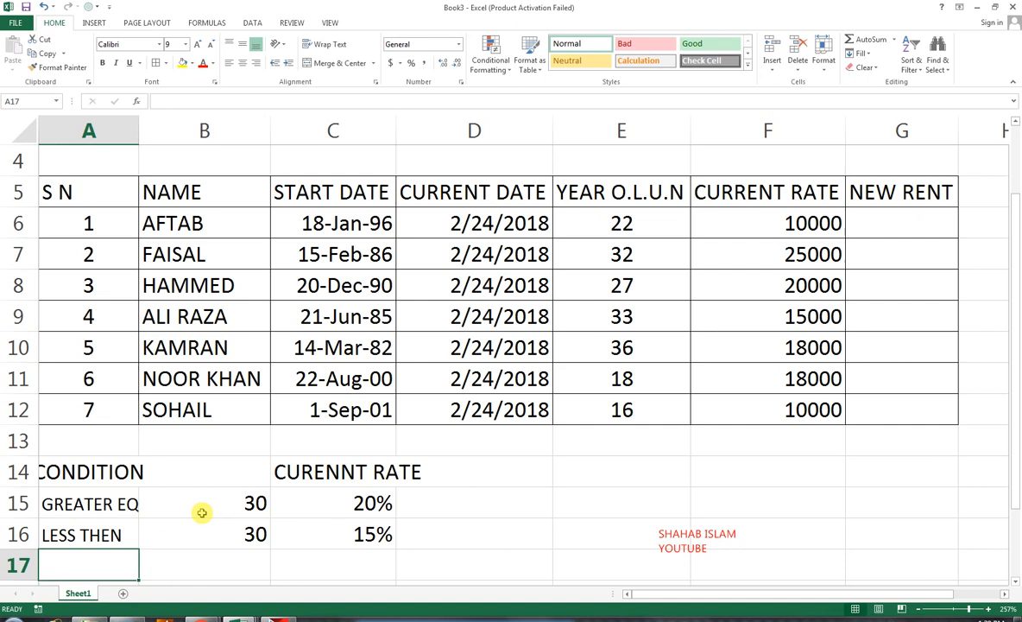
{"action": "type", "text": "LESS THEN"}
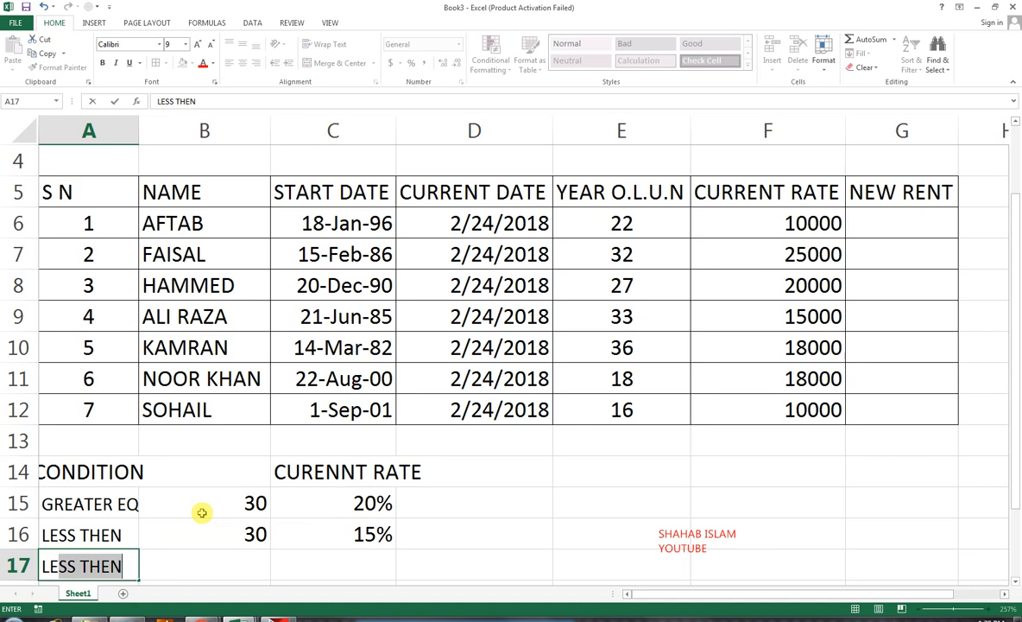
{"action": "key", "text": "Tab"}
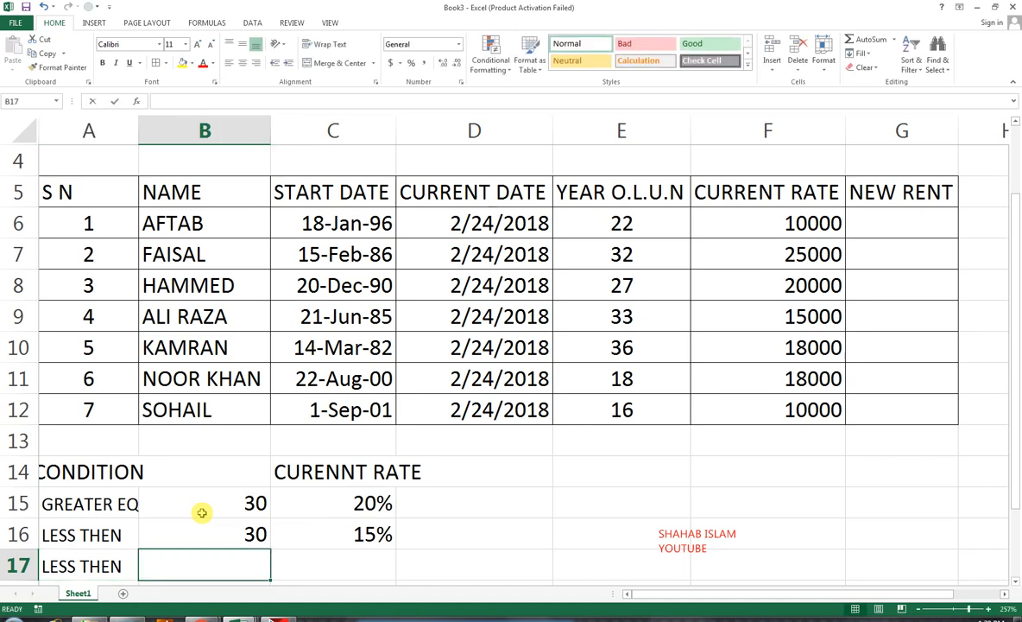
{"action": "type", "text": "20"}
{"action": "key", "text": "Tab"}
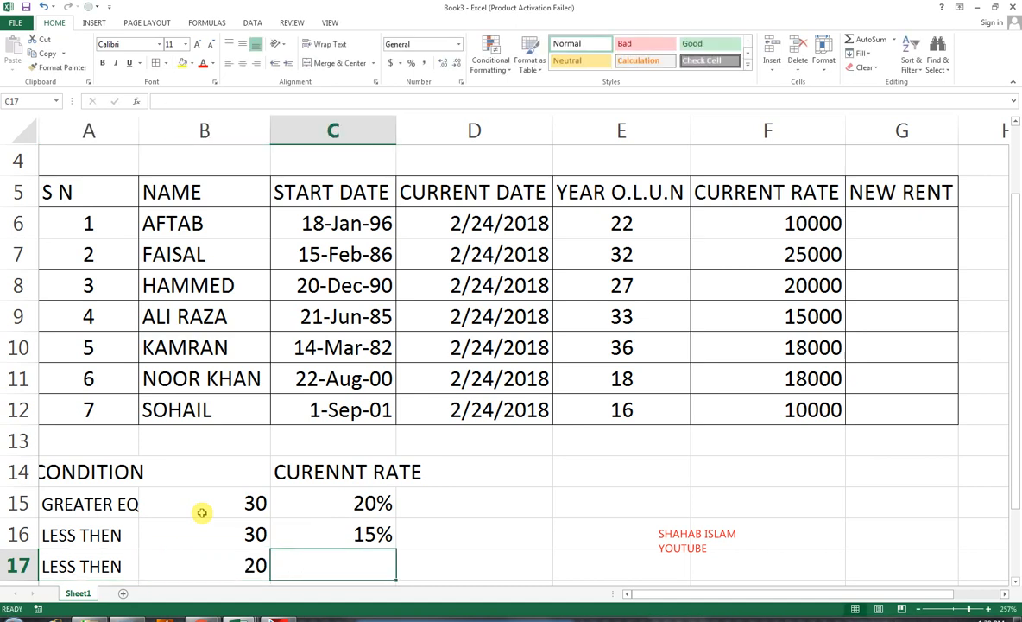
{"action": "type", "text": "10"}
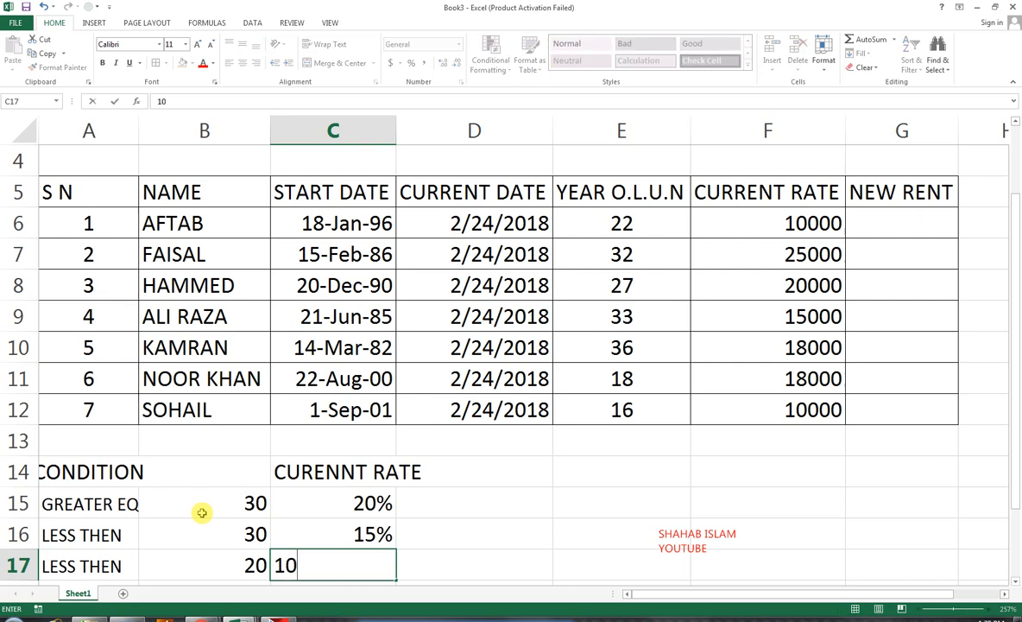
{"action": "type", "text": "%"}
{"action": "key", "text": "Return"}
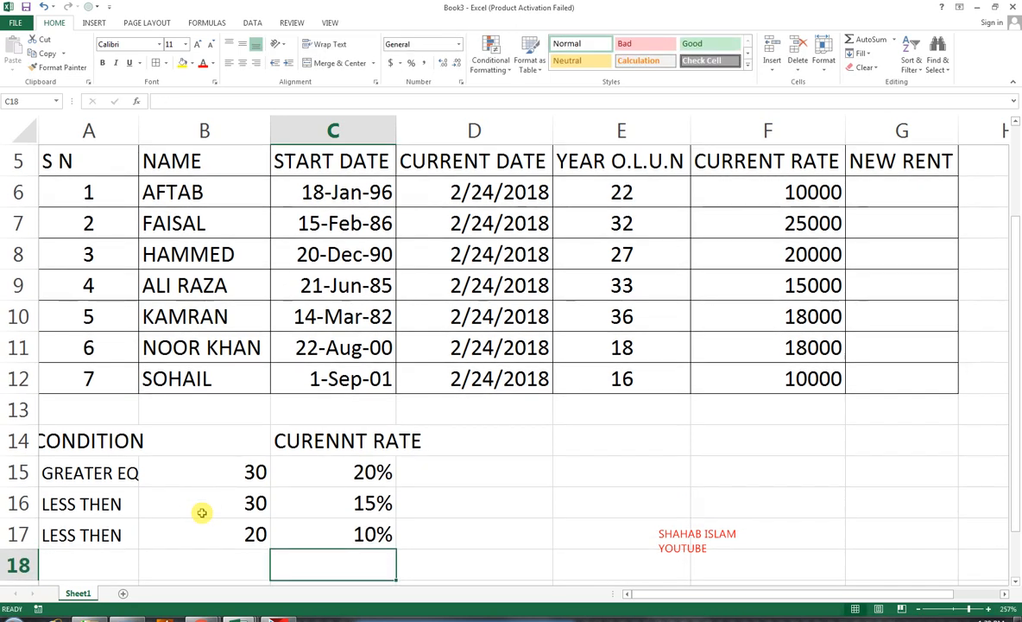
{"action": "key", "text": "Left"}
{"action": "key", "text": "Left"}
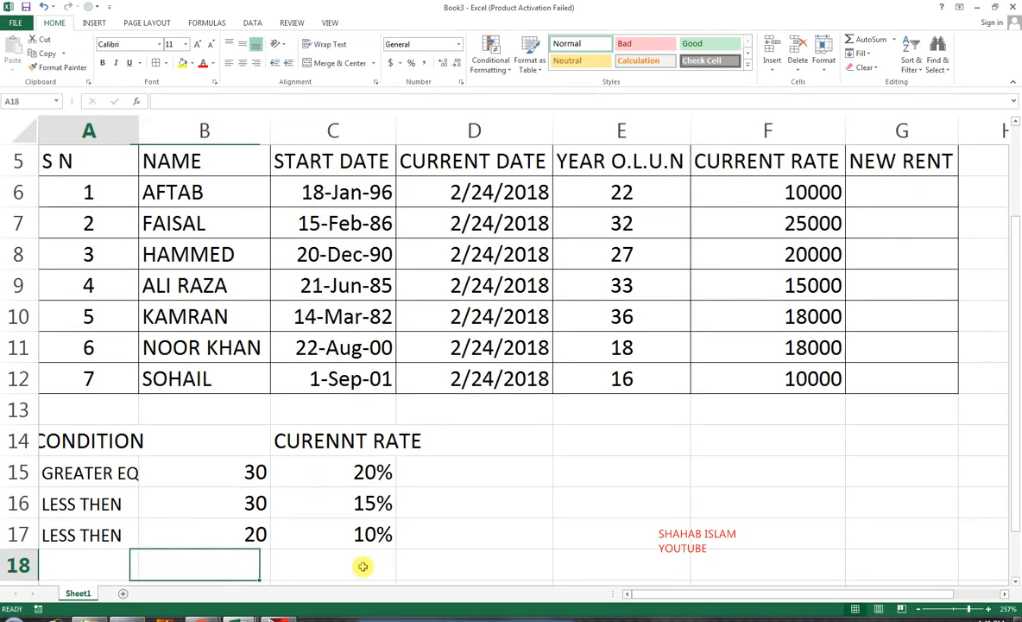
Step: Add the fourth condition in row 18: LESS THEN in A18 and 10 in B18
{"action": "type", "text": "LESS  THEN"}
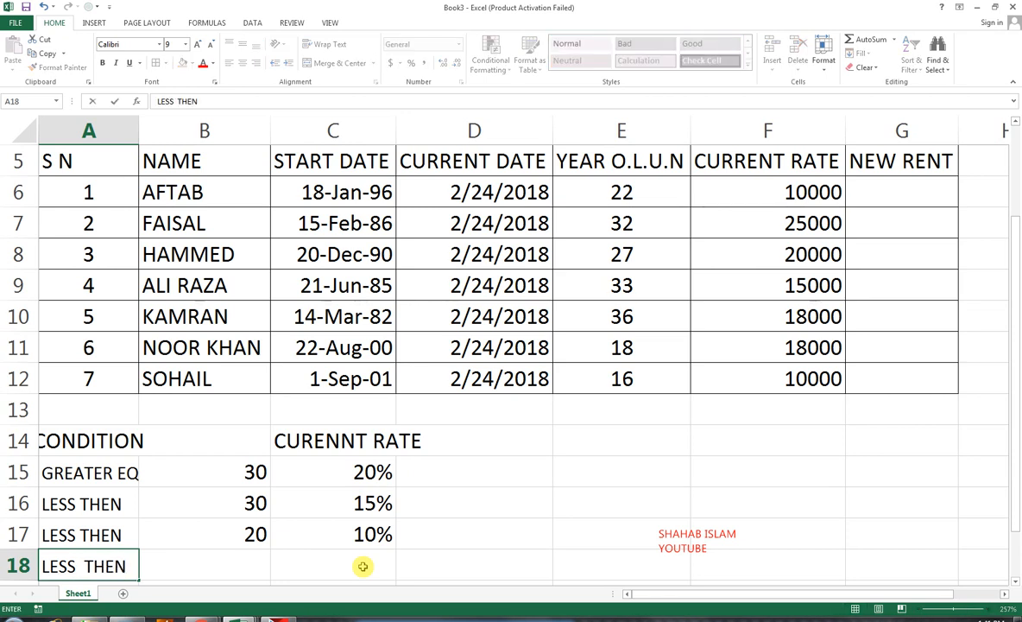
{"action": "key", "text": "Tab"}
{"action": "type", "text": "10"}
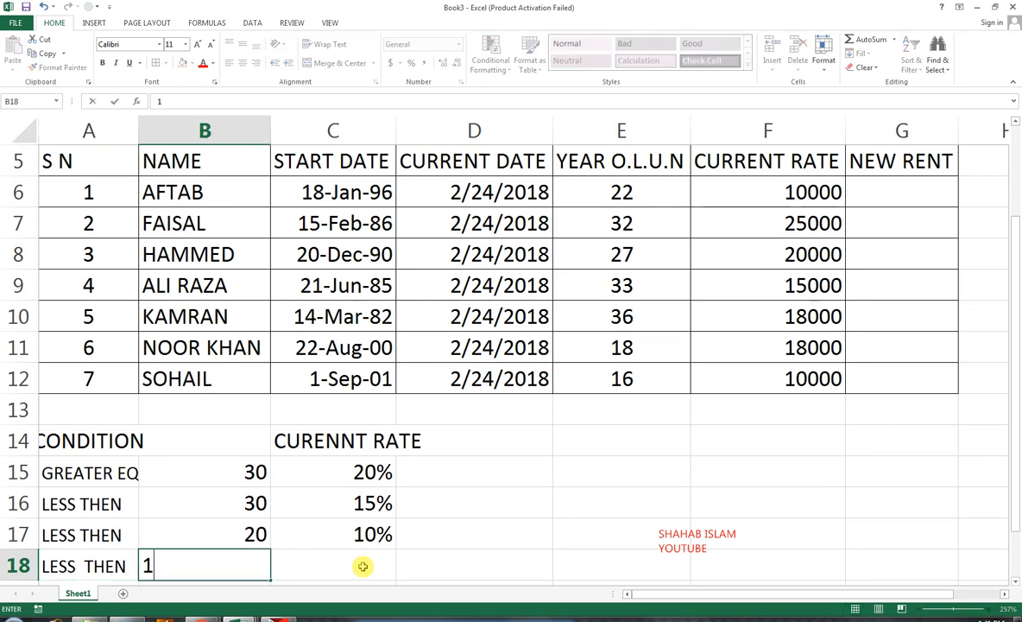
{"action": "key", "text": "Tab"}
Step: Enter the heading YEARS in cell B14 of the condition table
{"action": "key", "text": "Up"}
{"action": "key", "text": "Up"}
{"action": "key", "text": "Up"}
{"action": "key", "text": "Up"}
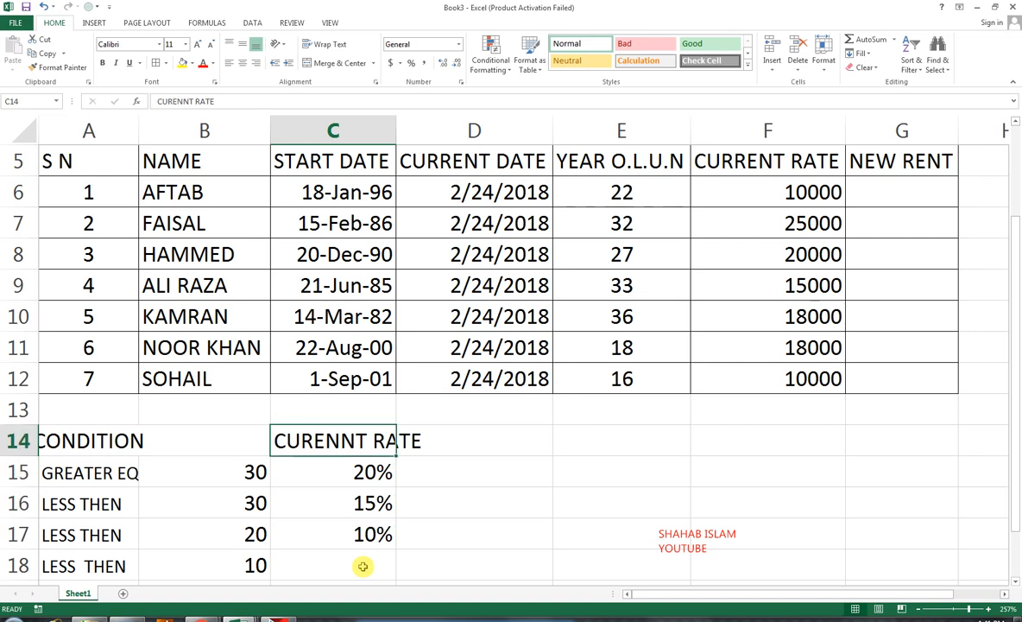
{"action": "key", "text": "Left"}
{"action": "key", "text": "Left"}
{"action": "key", "text": "Right"}
{"action": "type", "text": "YEARS"}
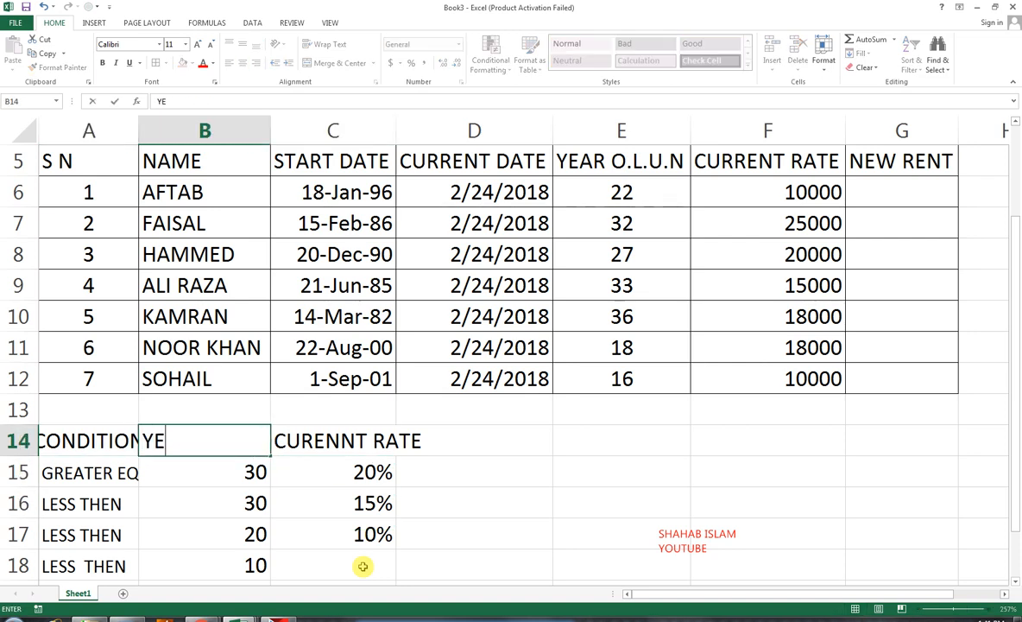
{"action": "key", "text": "Right"}
Step: Enter 5% in cell C18 as the rate for the fourth condition
{"action": "key", "text": "Right"}
{"action": "key", "text": "Down"}
{"action": "key", "text": "Down"}
{"action": "key", "text": "Down"}
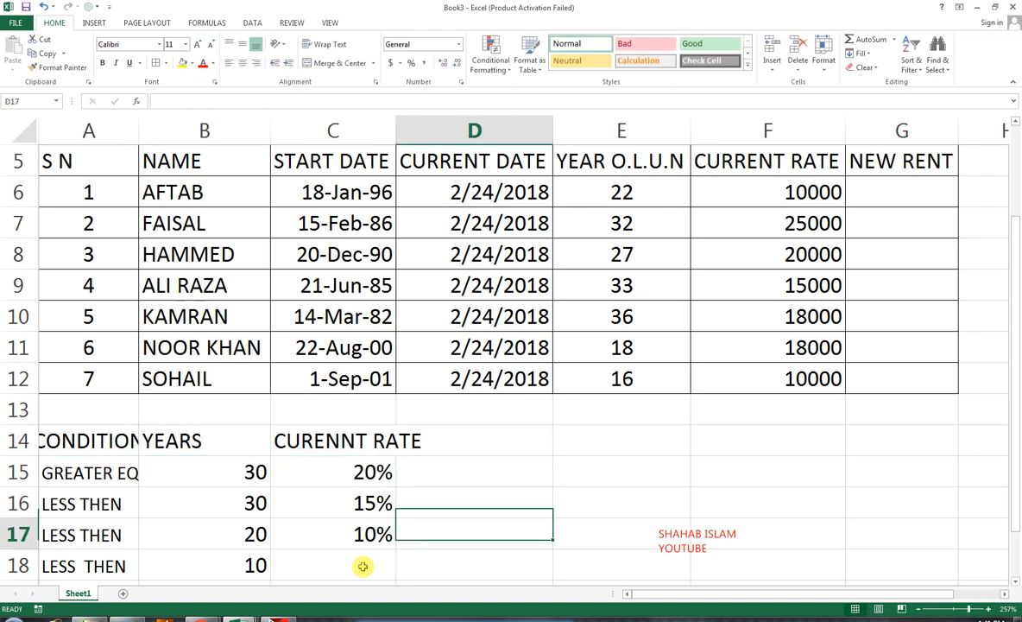
{"action": "key", "text": "Left"}
{"action": "key", "text": "Down"}
{"action": "type", "text": "5"}
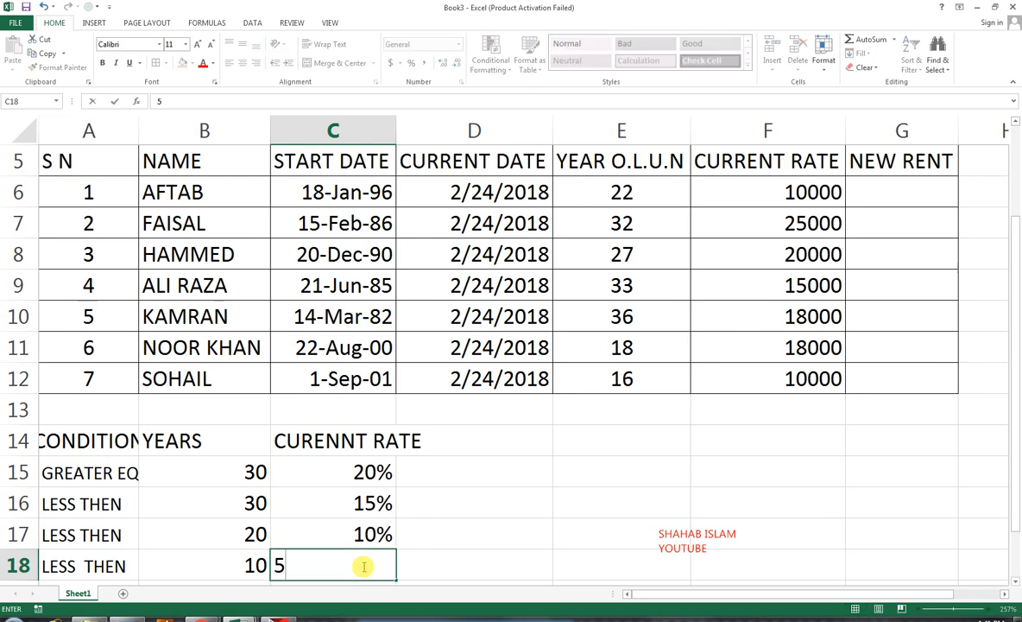
{"action": "type", "text": "%"}
{"action": "key", "text": "Right"}
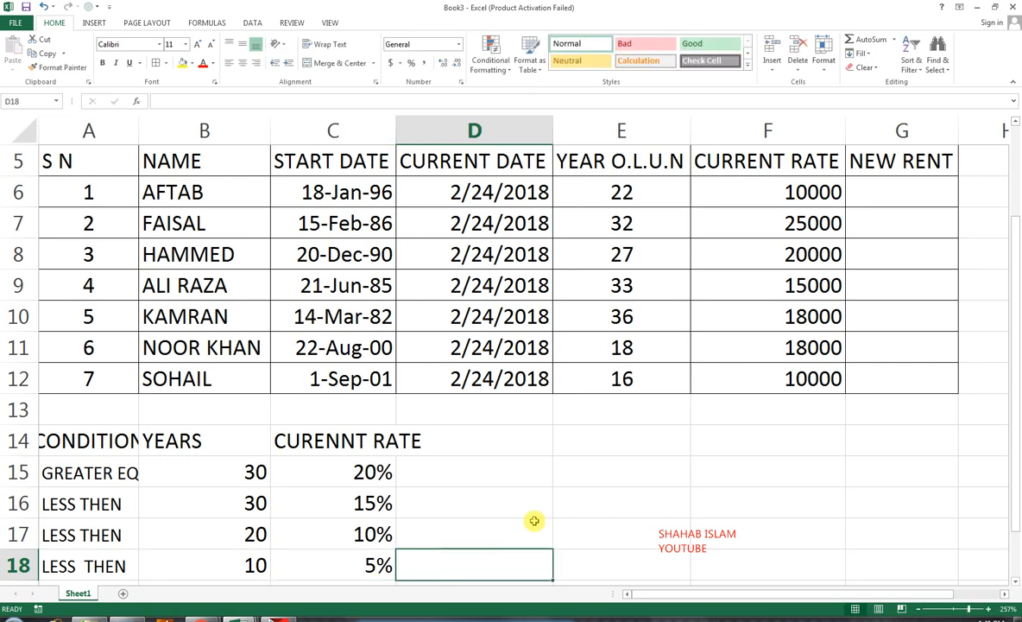
Step: Start an IF formula in G6, the first cell of the NEW RENT column
{"action": "scroll", "coordinate": [438, 485], "scroll_direction": "up", "scroll_amount": 2}
{"action": "scroll", "coordinate": [725, 268], "scroll_direction": "down", "scroll_amount": 2}
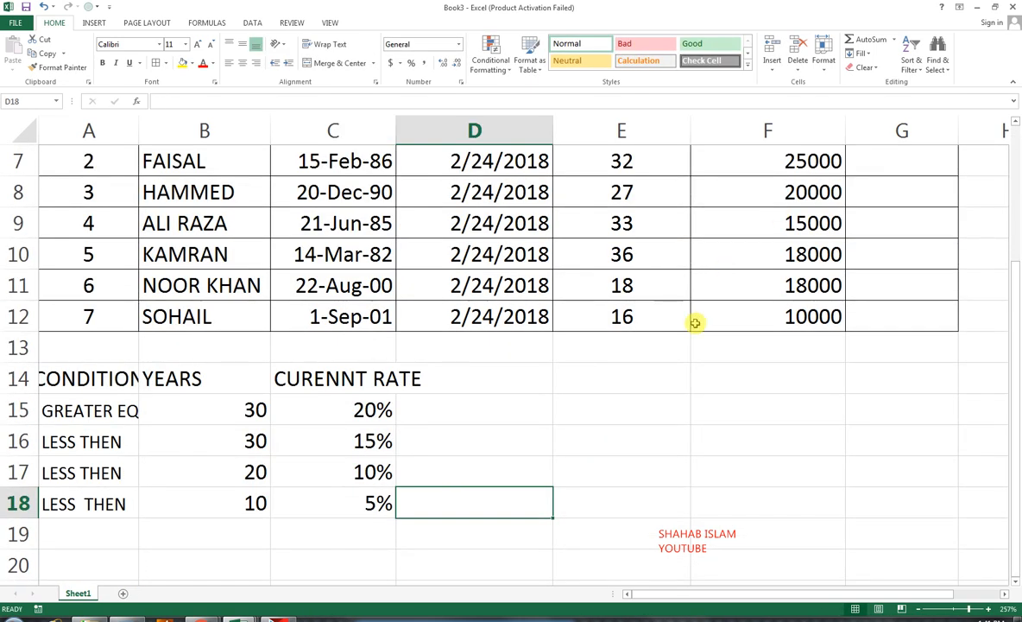
{"action": "scroll", "coordinate": [829, 299], "scroll_direction": "up", "scroll_amount": 2}
{"action": "left_click", "coordinate": [859, 316]}
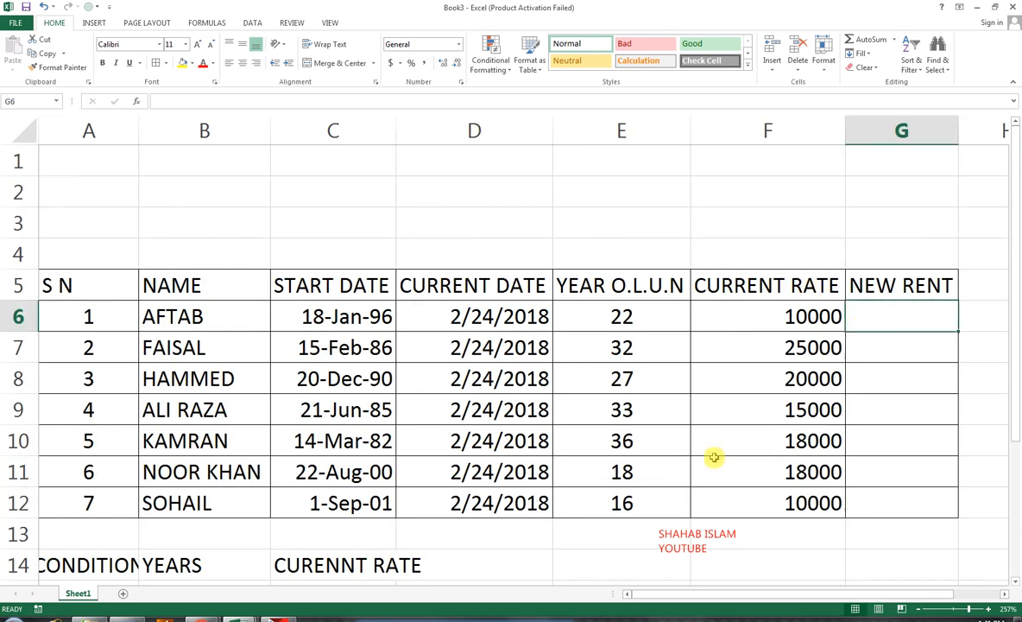
{"action": "scroll", "coordinate": [415, 410], "scroll_direction": "down", "scroll_amount": 2}
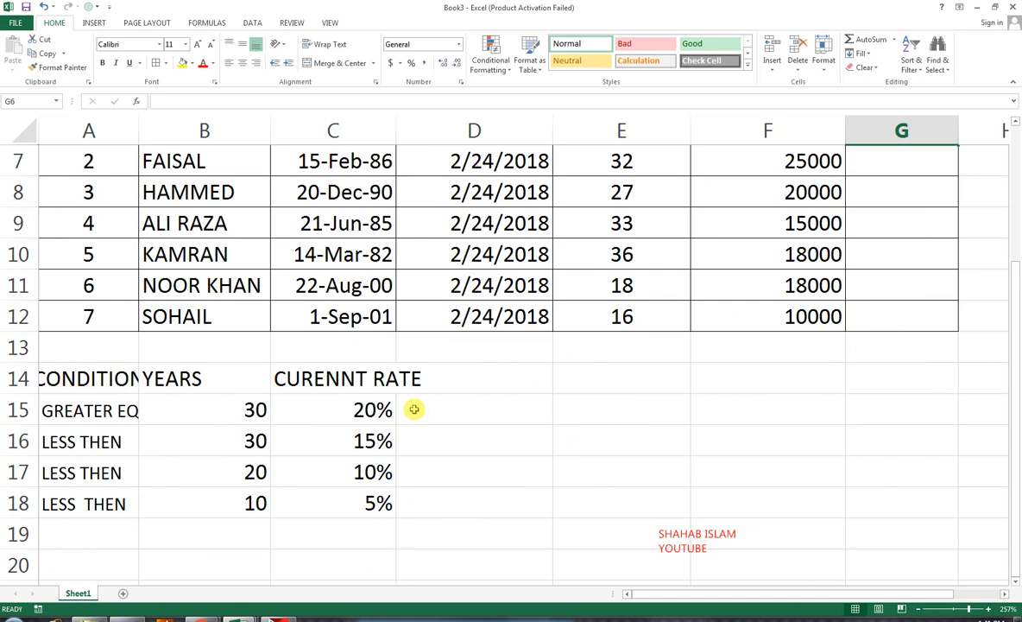
{"action": "scroll", "coordinate": [423, 411], "scroll_direction": "up", "scroll_amount": 1}
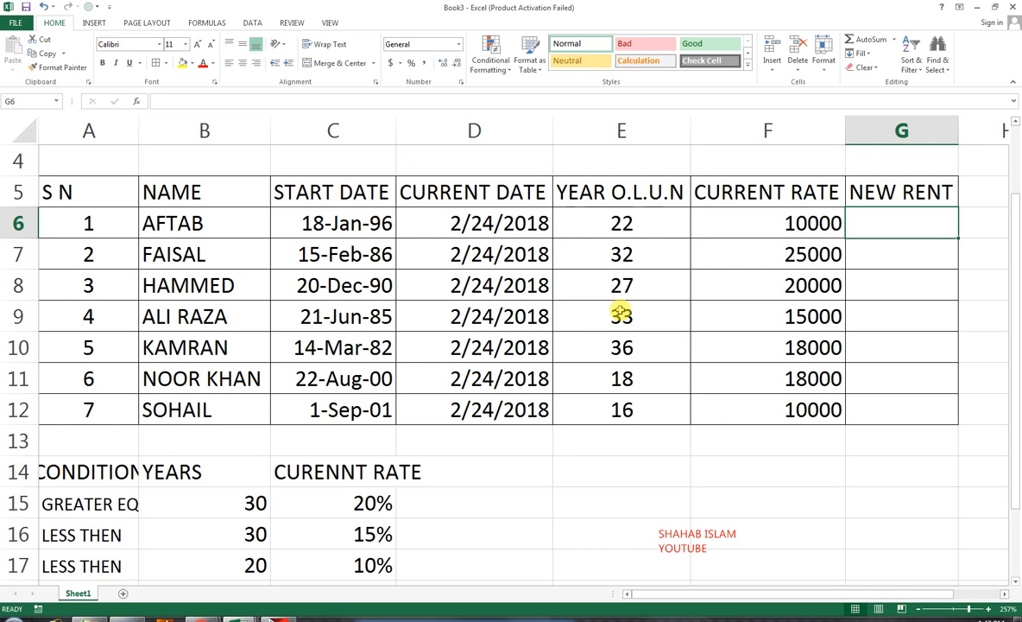
{"action": "type", "text": "=IF("}
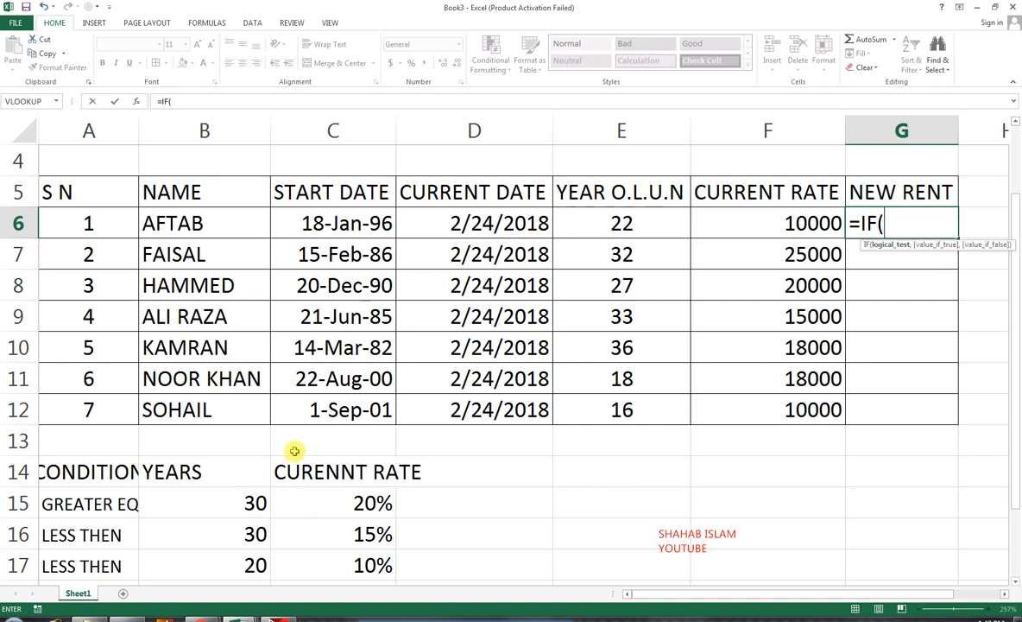
{"action": "scroll", "coordinate": [292, 457], "scroll_direction": "down", "scroll_amount": 2}
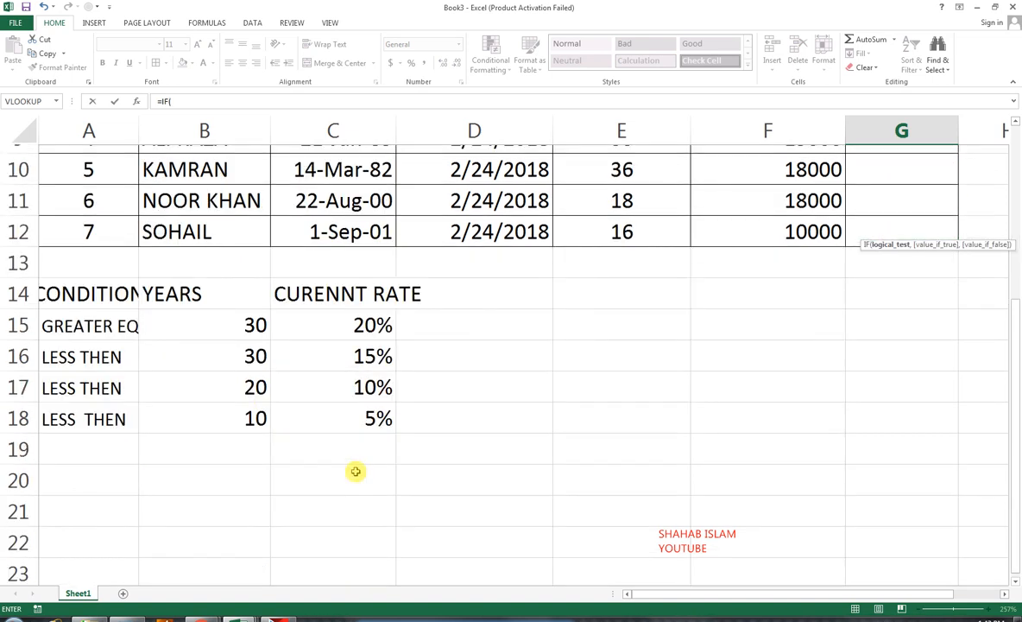
{"action": "scroll", "coordinate": [289, 468], "scroll_direction": "up", "scroll_amount": 2}
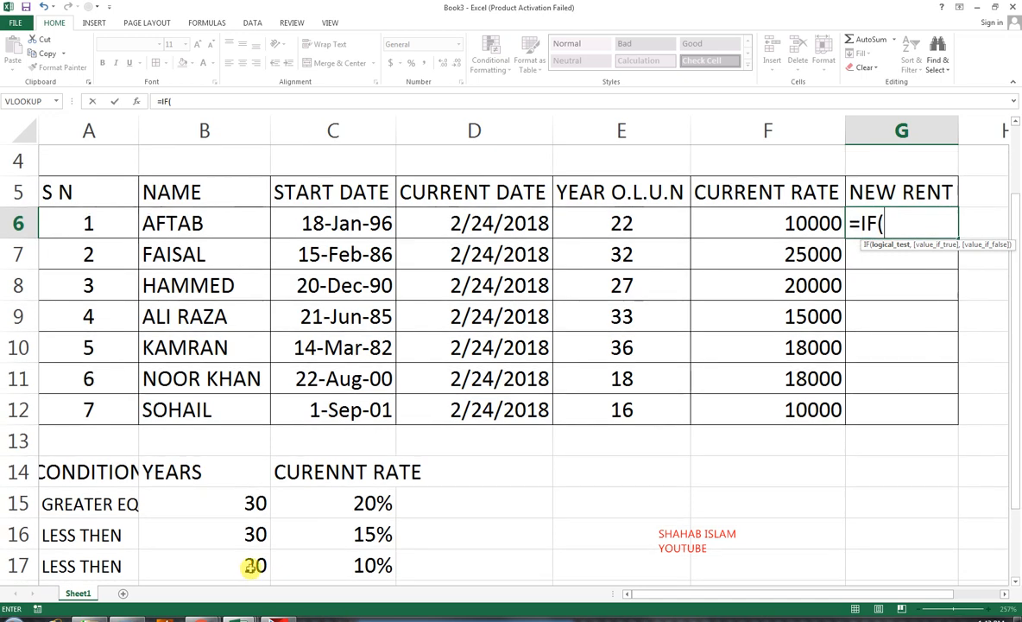
{"action": "scroll", "coordinate": [257, 535], "scroll_direction": "down", "scroll_amount": 1}
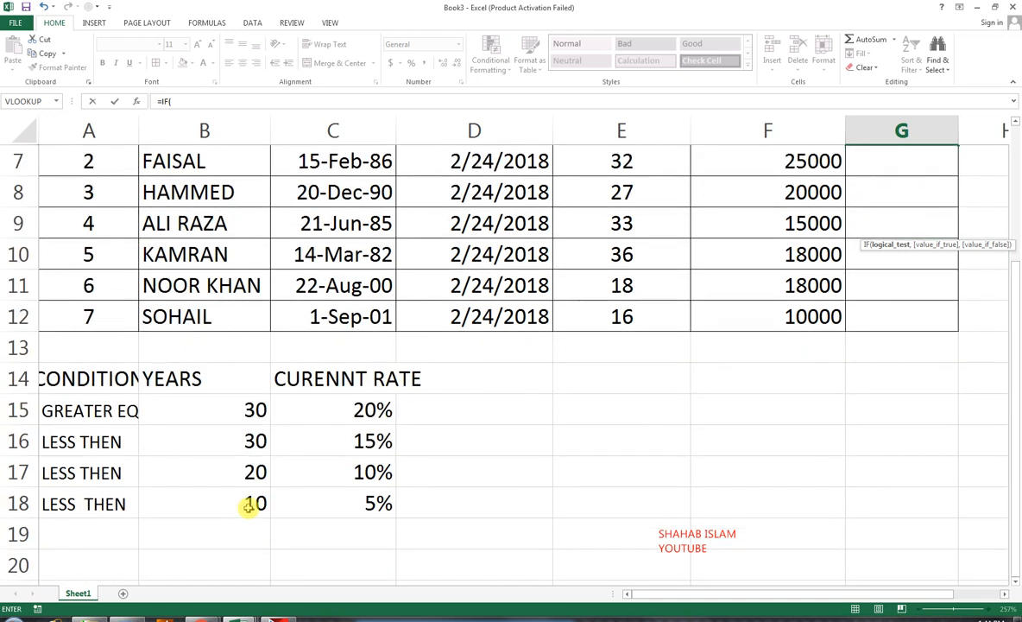
{"action": "left_click", "coordinate": [249, 506]}
{"action": "scroll", "coordinate": [450, 416], "scroll_direction": "up", "scroll_amount": 1}
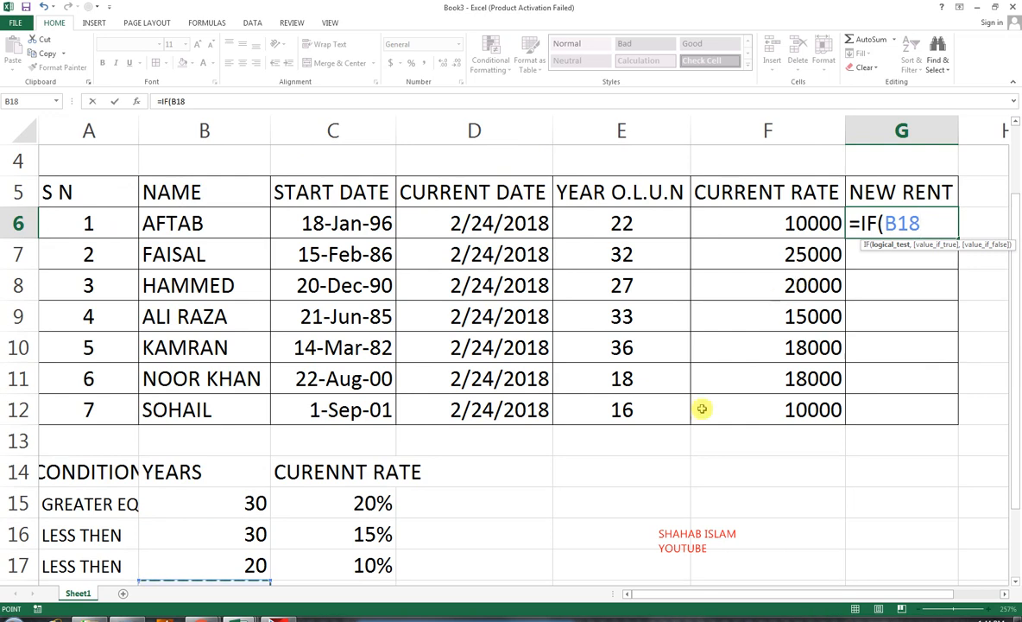
{"action": "key", "text": "BackSpace"}
{"action": "key", "text": "BackSpace"}
{"action": "key", "text": "BackSpace"}
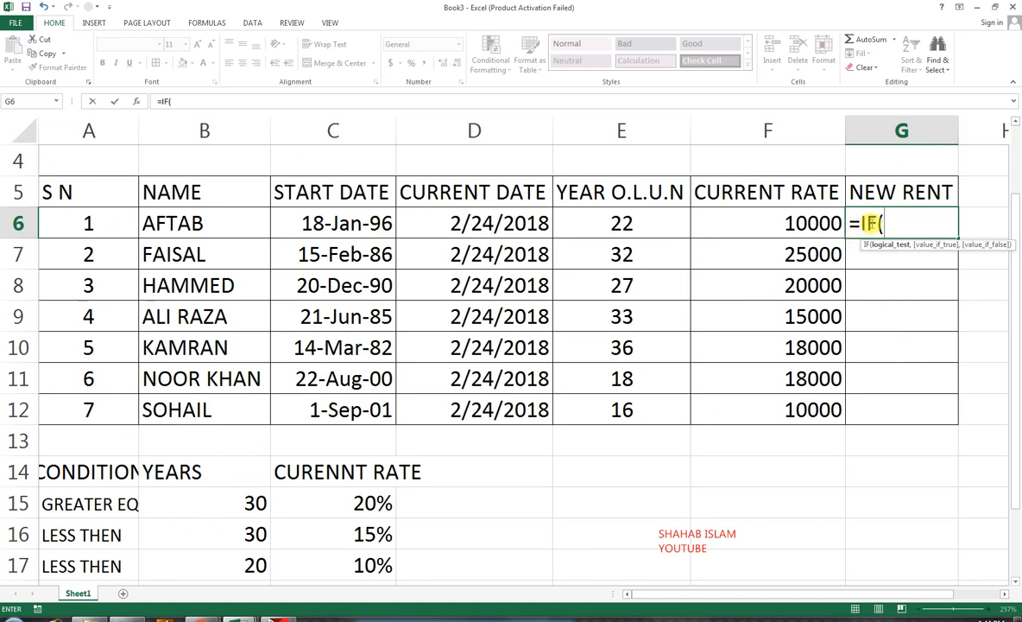
Step: Begin the IF formula's logical test in G6 with E6 followed by the less-than operator
{"action": "left_click", "coordinate": [603, 222]}
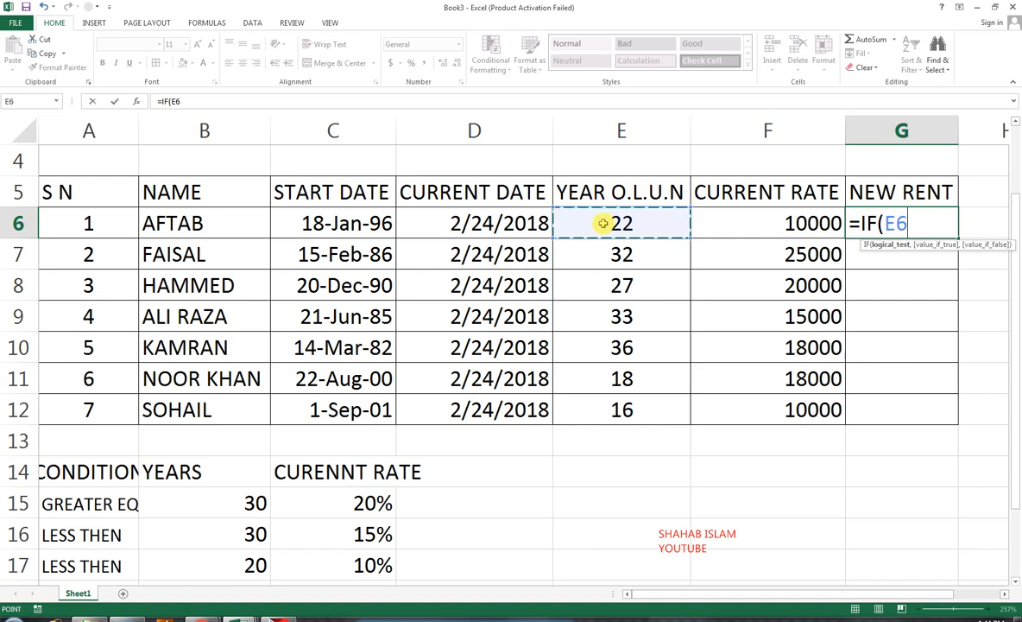
{"action": "type", "text": "<"}
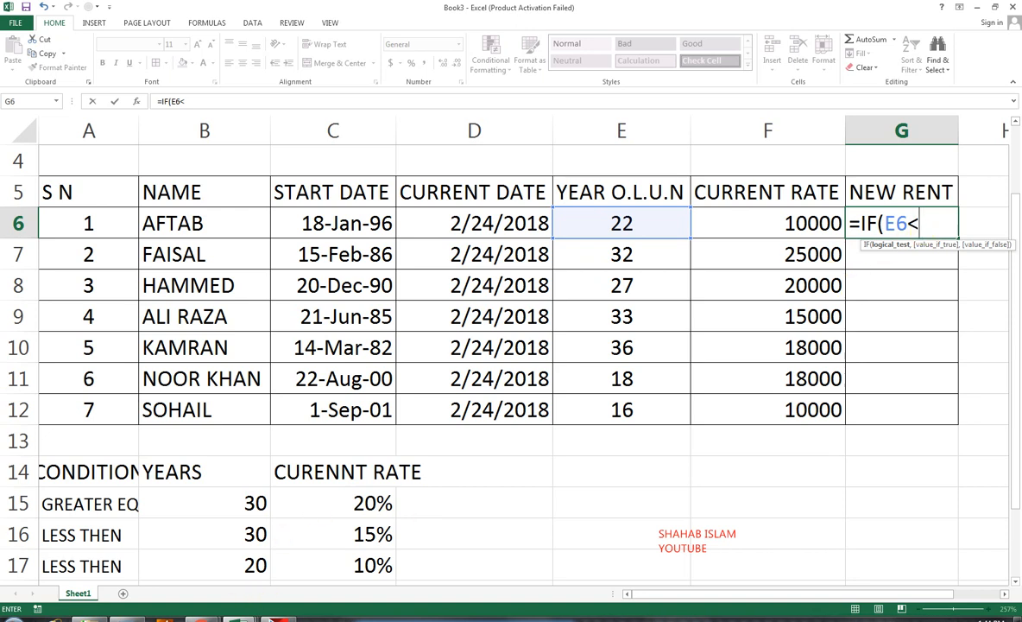
Step: Switch to the YouTube channel page in Chrome, search its videos for LOGICAL IF, and return to the Excel workbook Book3
{"action": "left_click", "coordinate": [231, 610]}
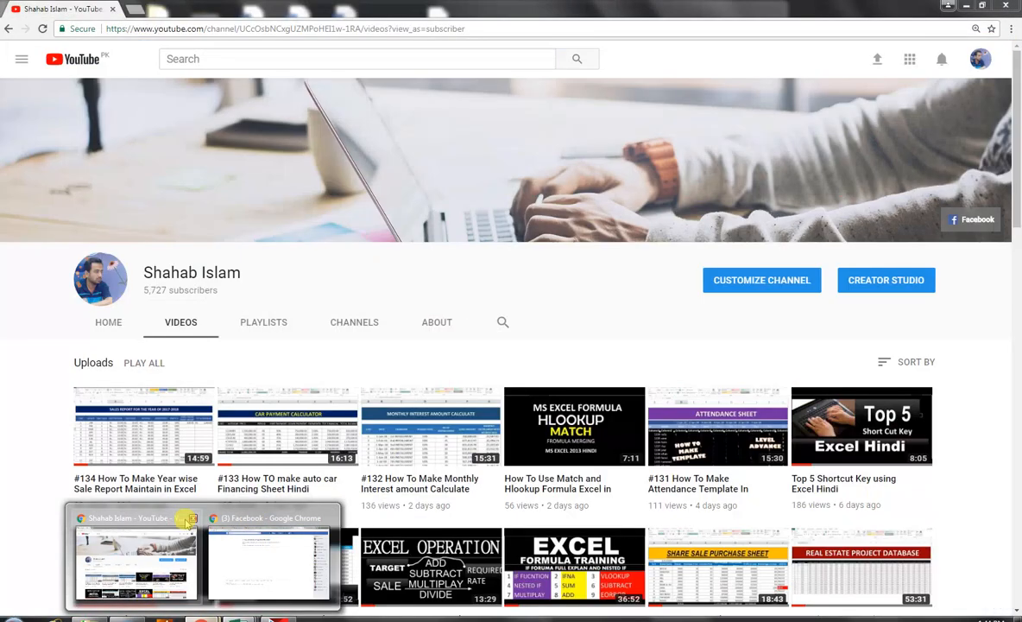
{"action": "left_click", "coordinate": [235, 480]}
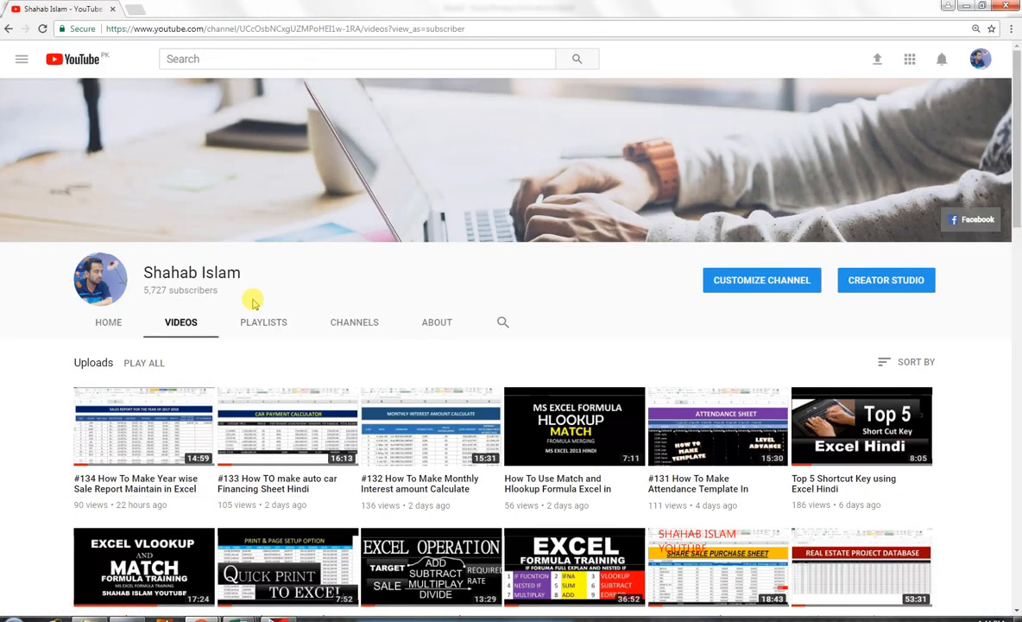
{"action": "left_click", "coordinate": [501, 321]}
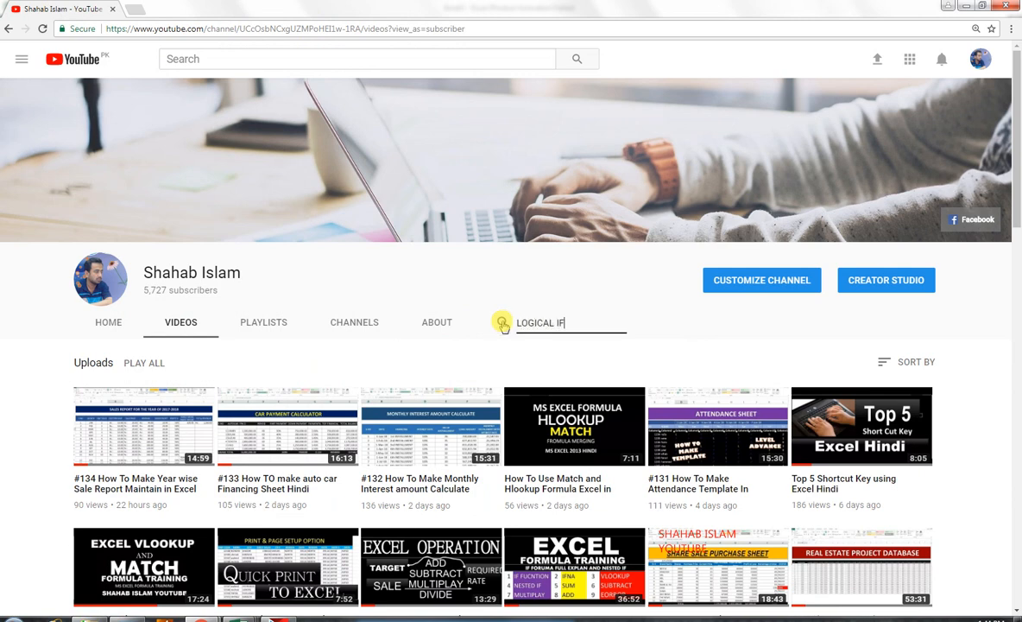
{"action": "key", "text": "Return"}
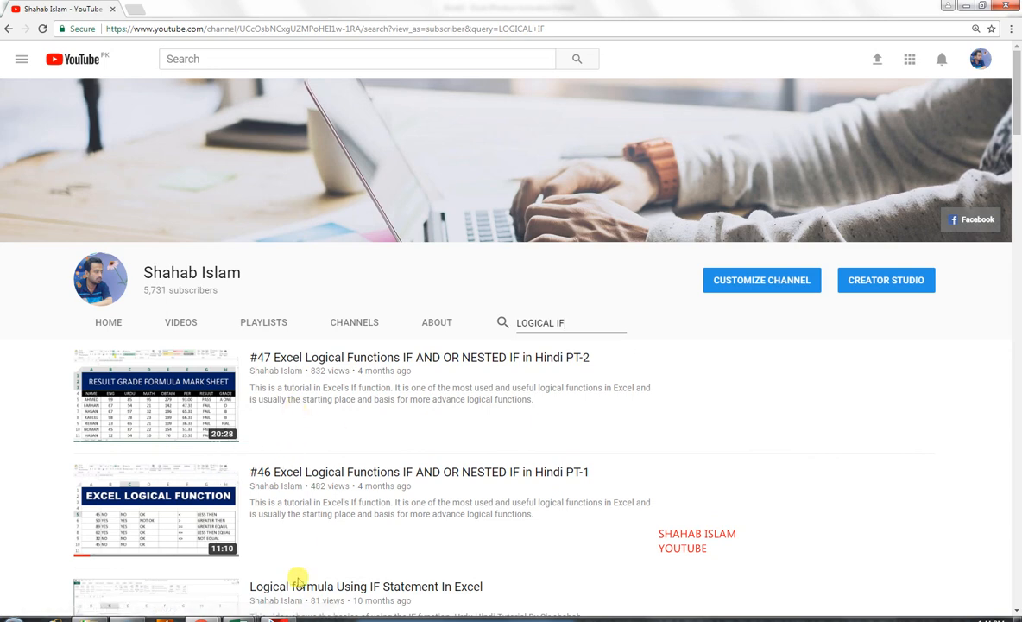
{"action": "mouse_move", "coordinate": [238, 616]}
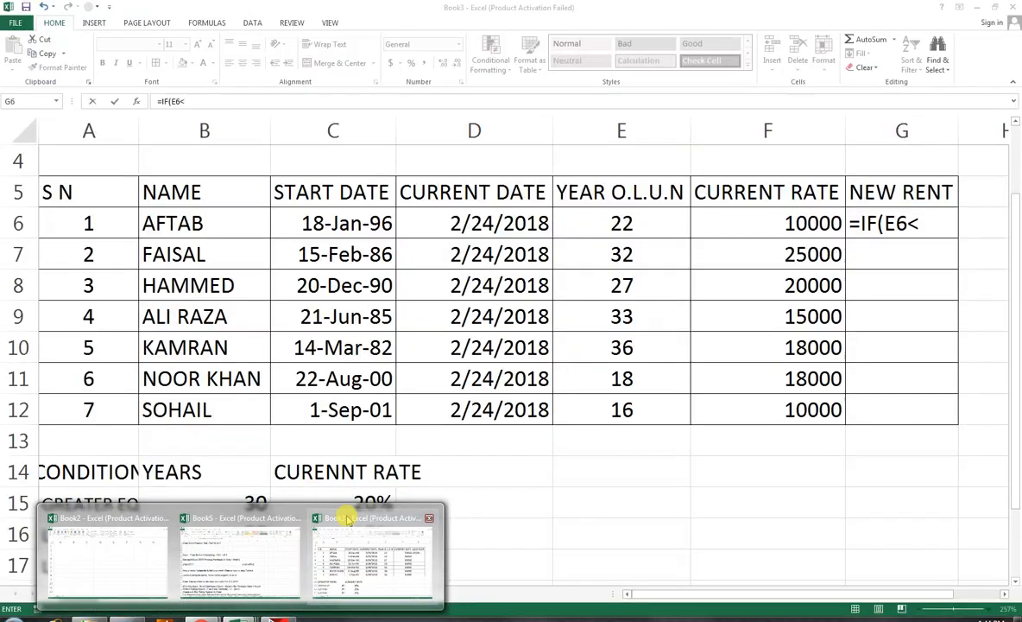
{"action": "left_click", "coordinate": [375, 493]}
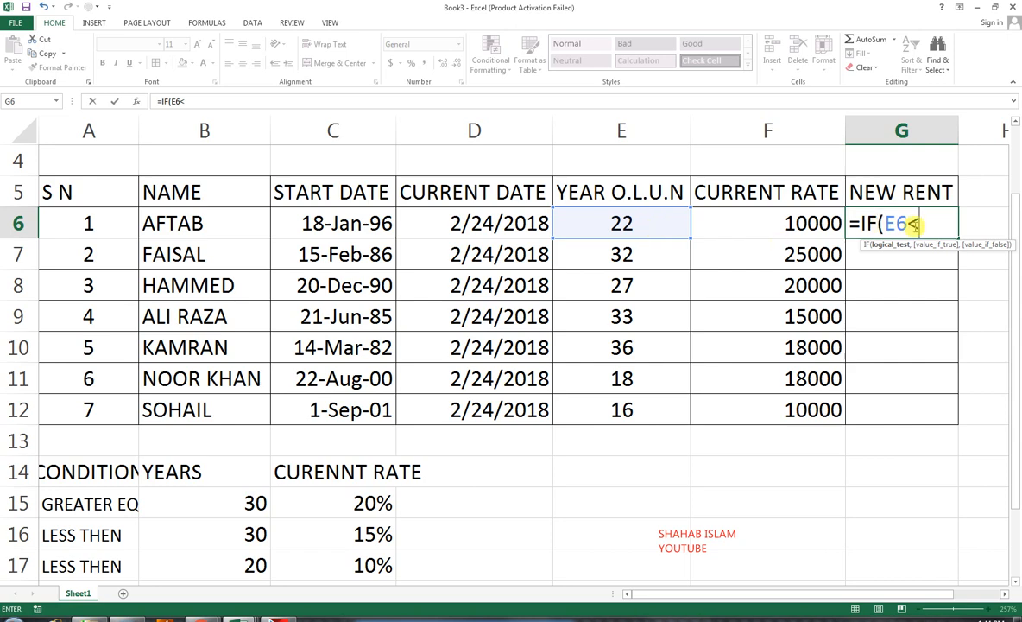
Step: Complete the logical test in G6 by comparing E6 with the absolute reference $B$18
{"action": "scroll", "coordinate": [202, 546], "scroll_direction": "down", "scroll_amount": 1}
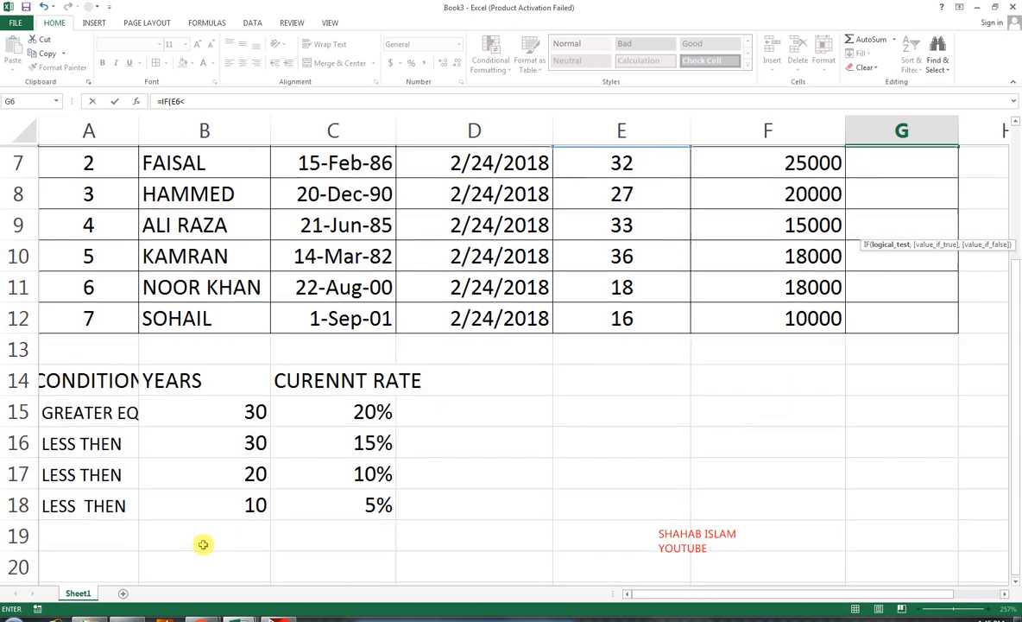
{"action": "left_click", "coordinate": [228, 498]}
{"action": "scroll", "coordinate": [228, 499], "scroll_direction": "up", "scroll_amount": 1}
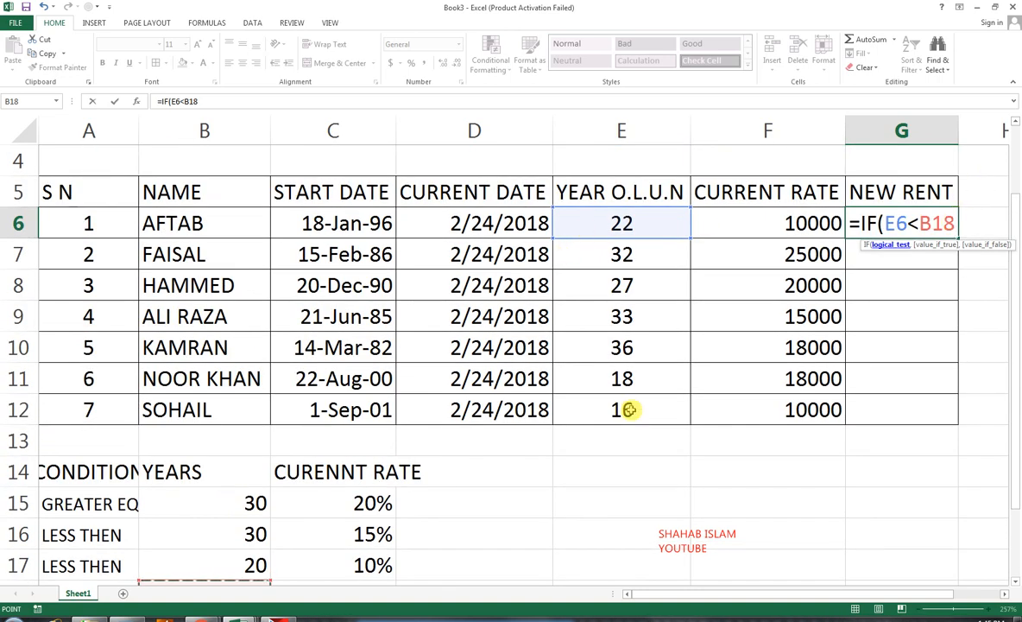
{"action": "scroll", "coordinate": [118, 438], "scroll_direction": "down", "scroll_amount": 1}
{"action": "scroll", "coordinate": [406, 521], "scroll_direction": "up", "scroll_amount": 2}
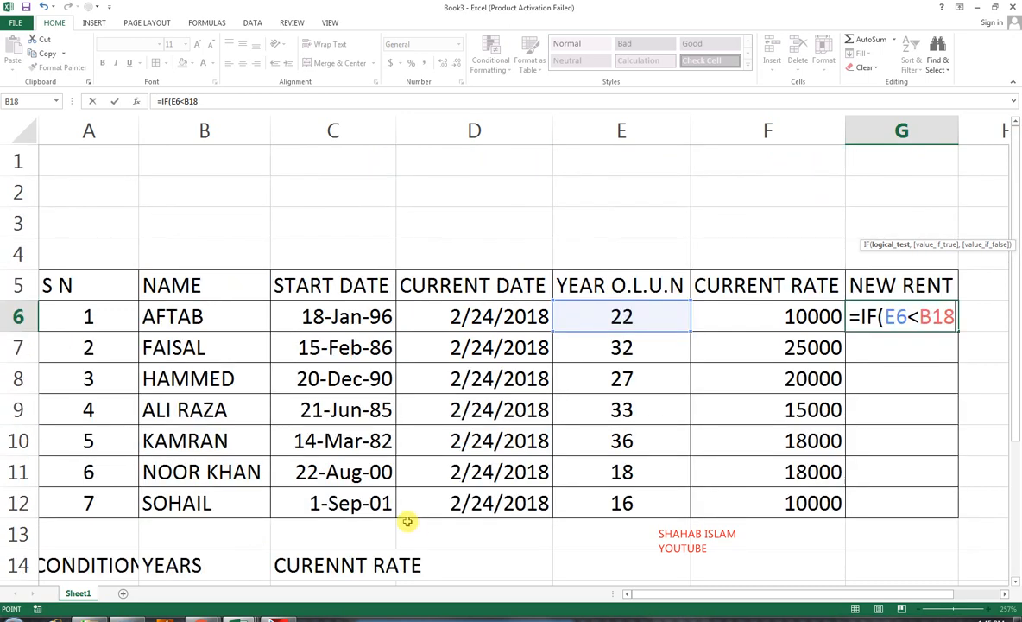
{"action": "key", "text": "F4"}
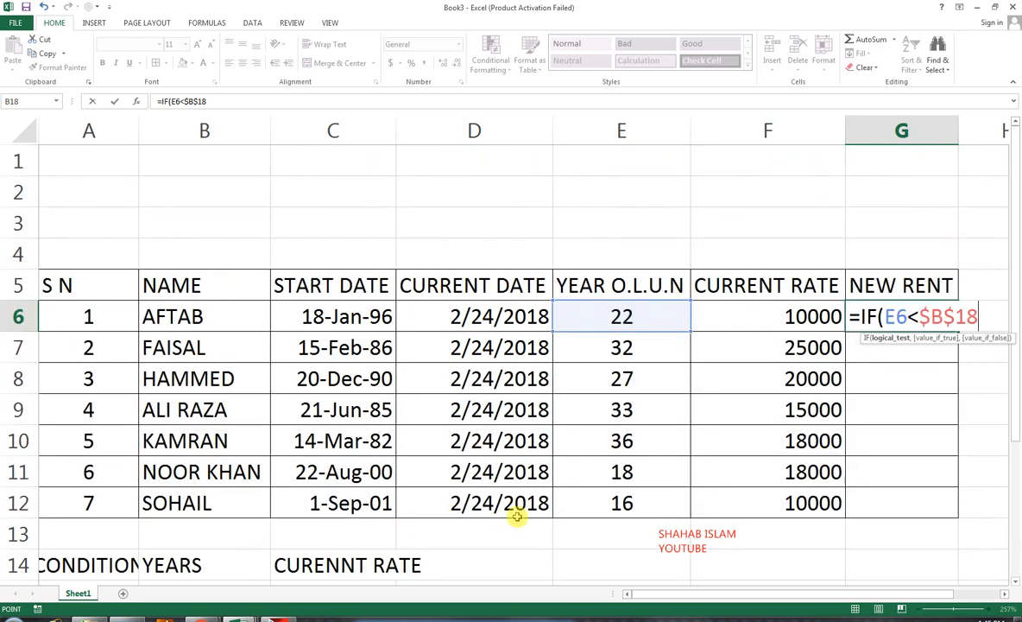
Step: Enter F6*C18+F6 as the value-if-true argument of the IF formula in G6
{"action": "type", "text": ","}
{"action": "key", "text": "Left"}
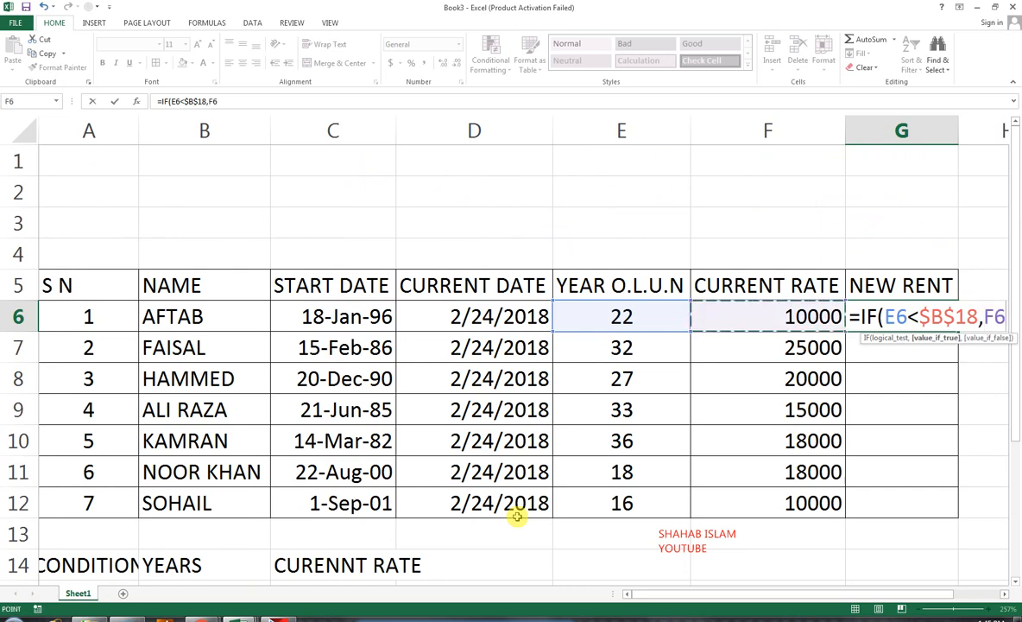
{"action": "type", "text": "*"}
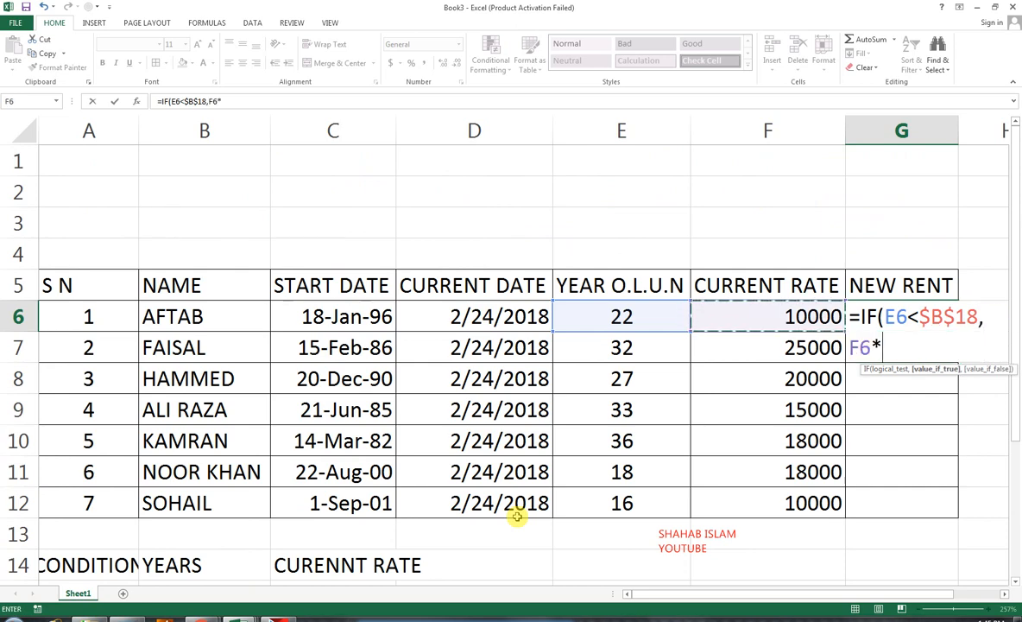
{"action": "scroll", "coordinate": [438, 460], "scroll_direction": "down", "scroll_amount": 1}
{"action": "scroll", "coordinate": [440, 459], "scroll_direction": "down", "scroll_amount": 2}
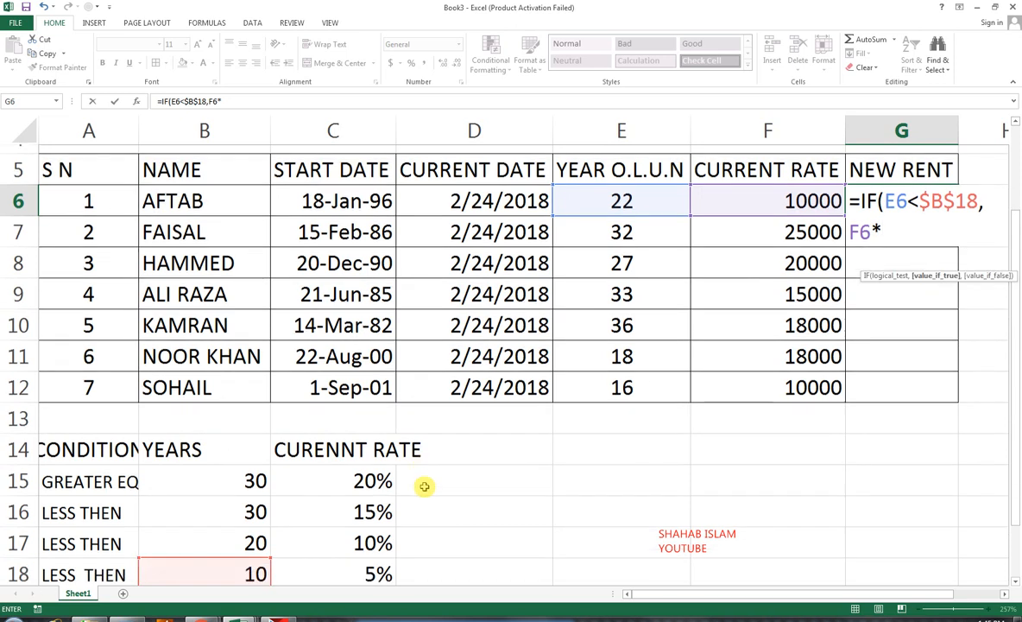
{"action": "left_click", "coordinate": [333, 493]}
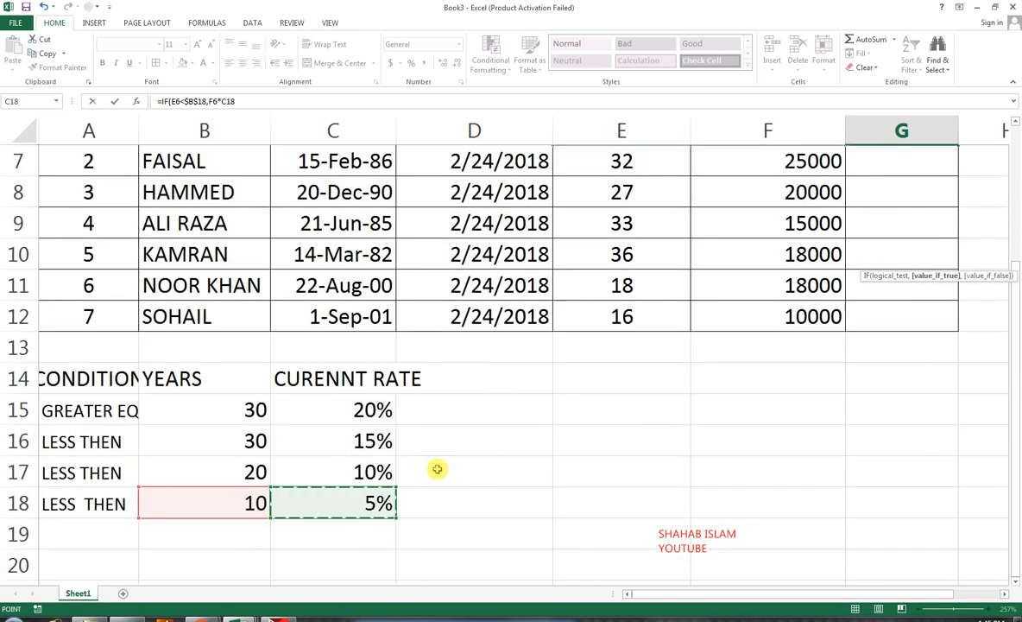
{"action": "scroll", "coordinate": [435, 468], "scroll_direction": "up", "scroll_amount": 2}
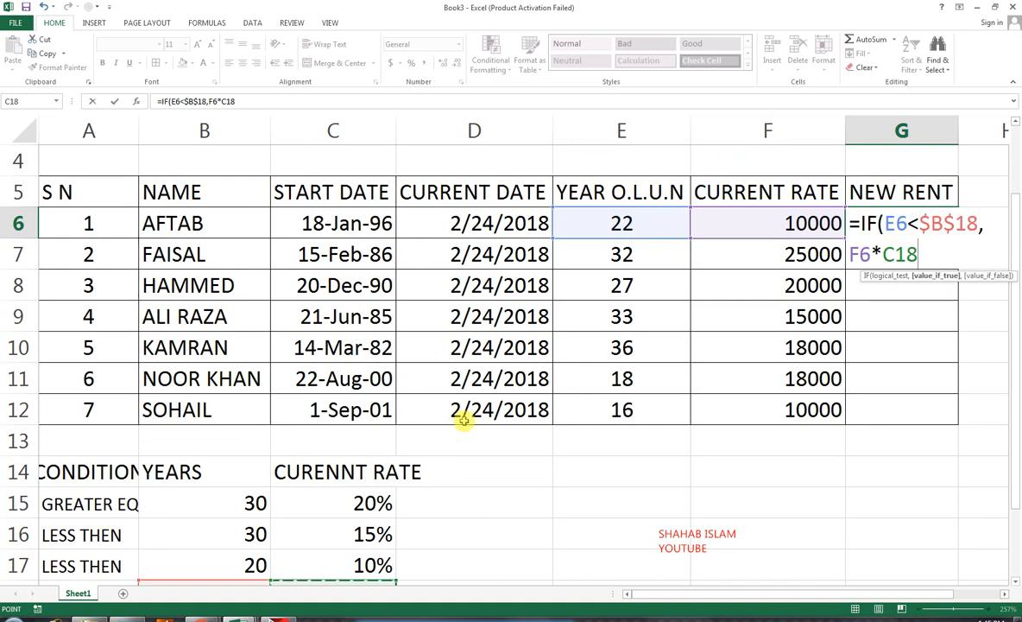
{"action": "type", "text": "+"}
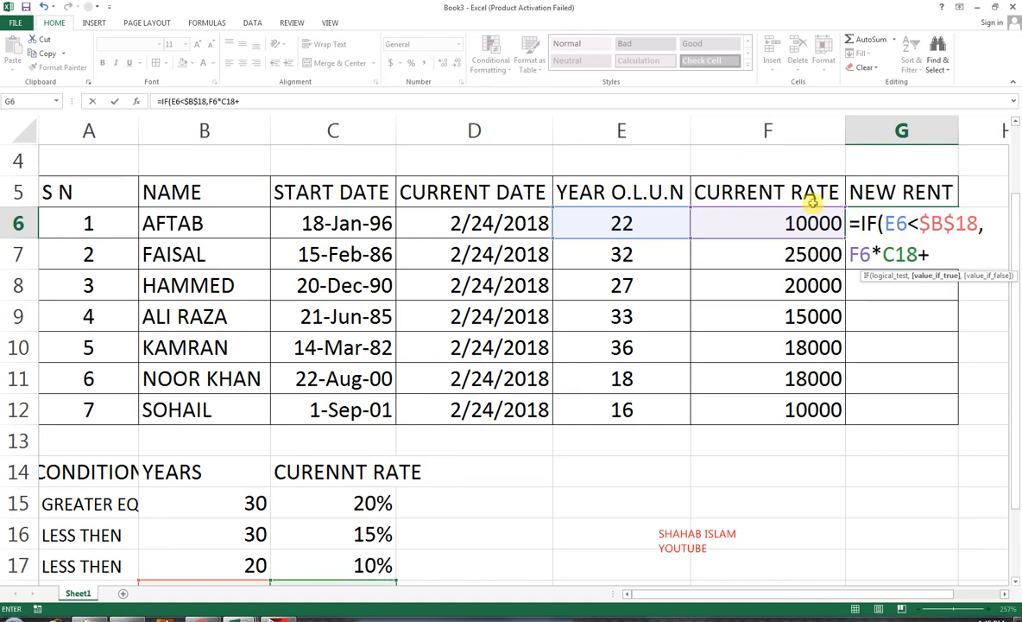
{"action": "left_click", "coordinate": [798, 224]}
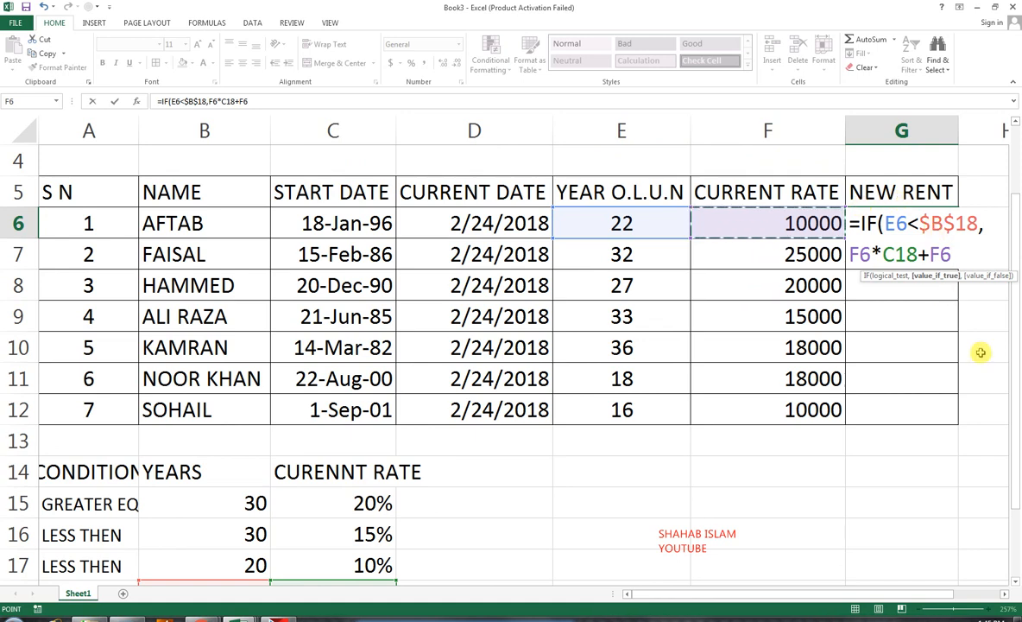
Step: Nest a second IF as the value-if-false argument, testing whether E6 is less than the absolute reference $B$17
{"action": "type", "text": ","}
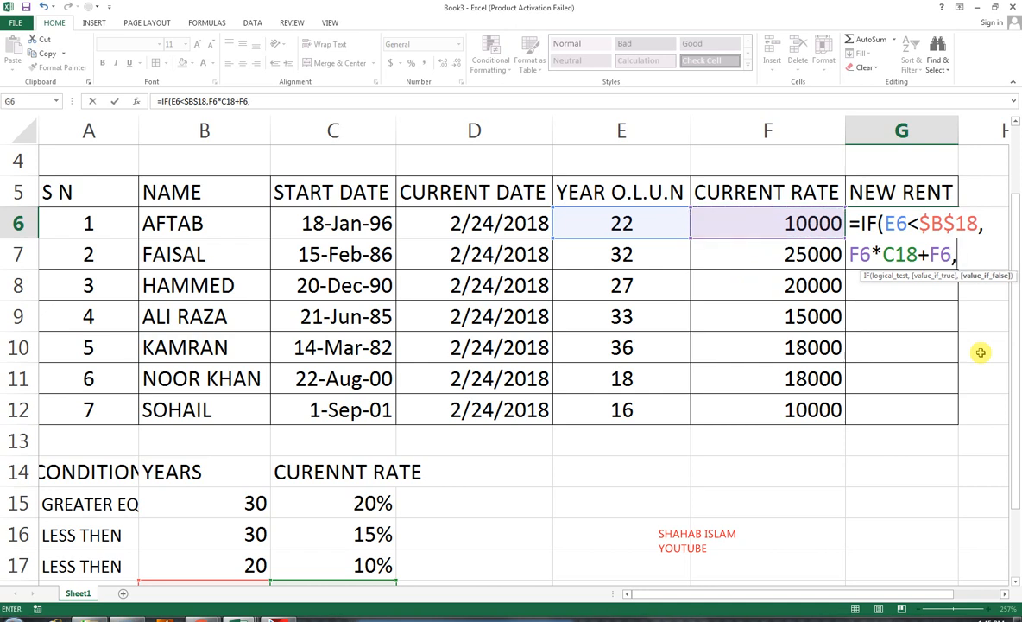
{"action": "type", "text": "IF("}
{"action": "key", "text": "Left"}
{"action": "key", "text": "Left"}
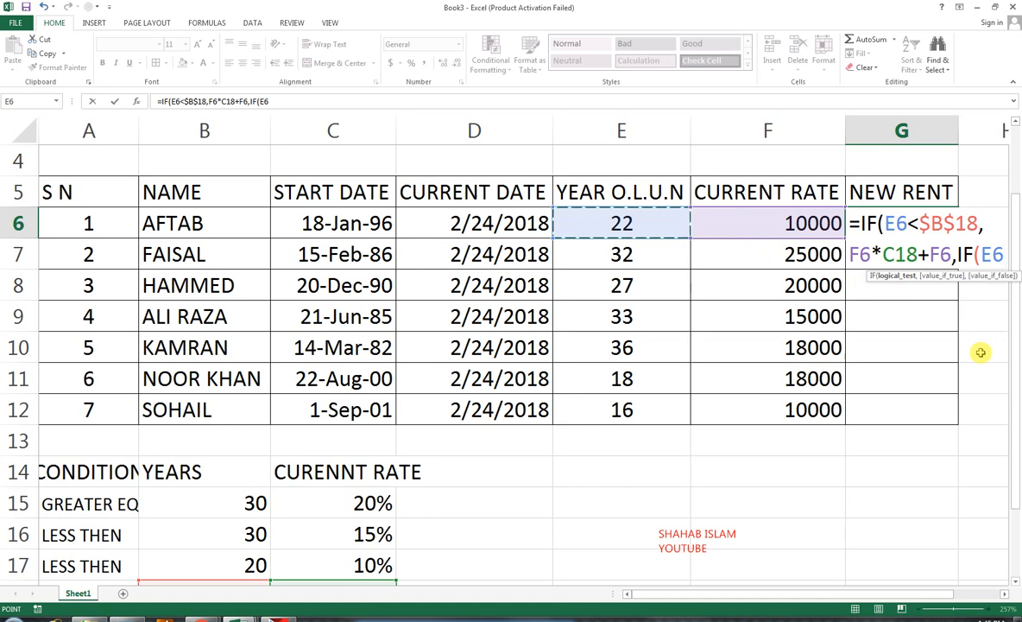
{"action": "type", "text": "<"}
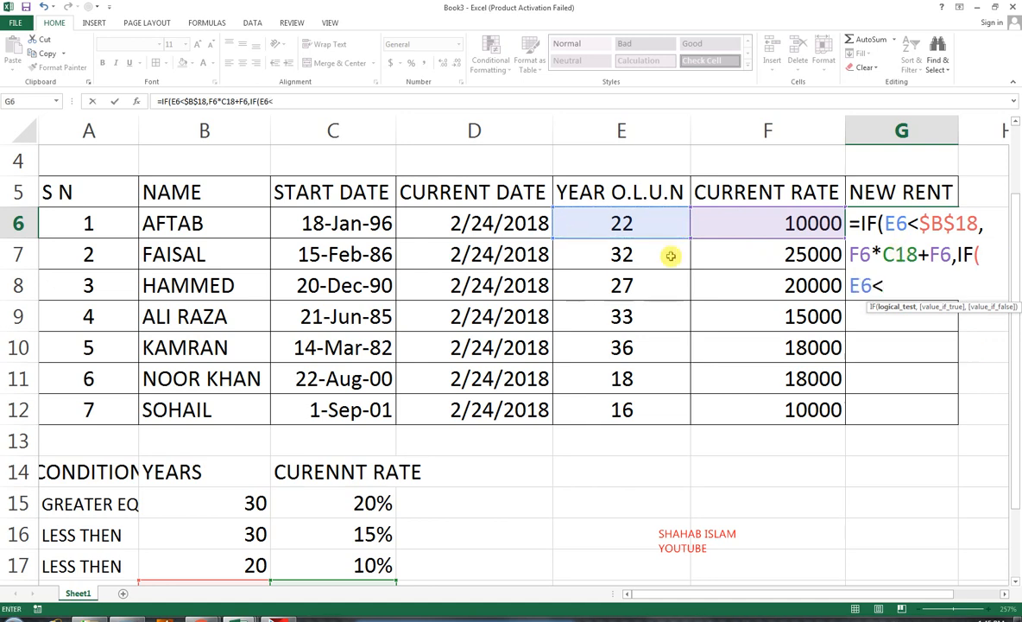
{"action": "scroll", "coordinate": [357, 463], "scroll_direction": "down", "scroll_amount": 2}
{"action": "left_click", "coordinate": [171, 382]}
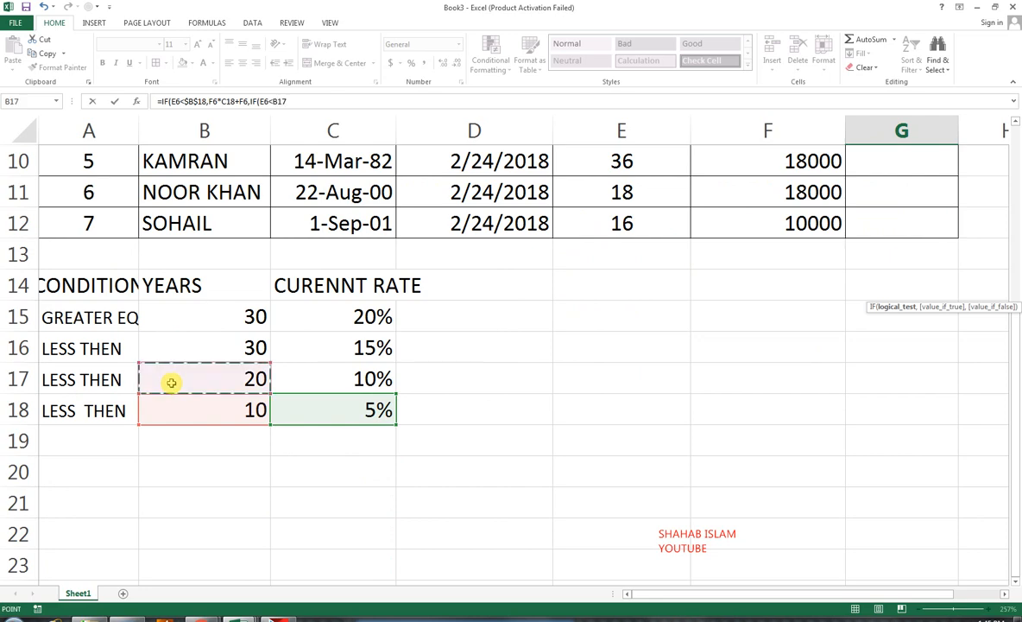
{"action": "key", "text": "F4"}
{"action": "scroll", "coordinate": [171, 383], "scroll_direction": "up", "scroll_amount": 3}
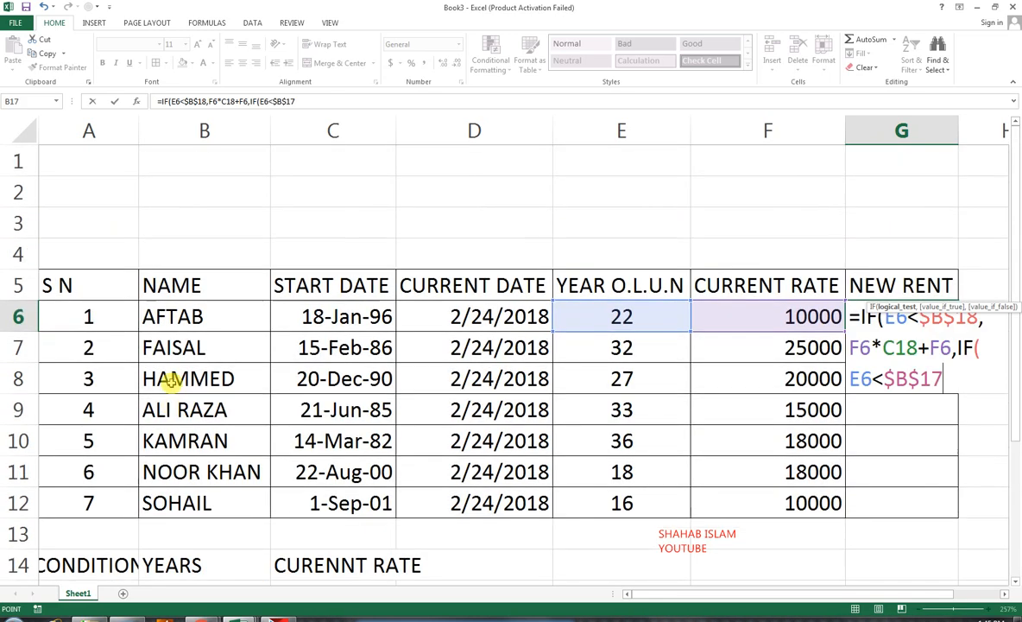
Step: Enter F6*$C$17+F6 as the value-if-true argument of the second IF
{"action": "type", "text": ","}
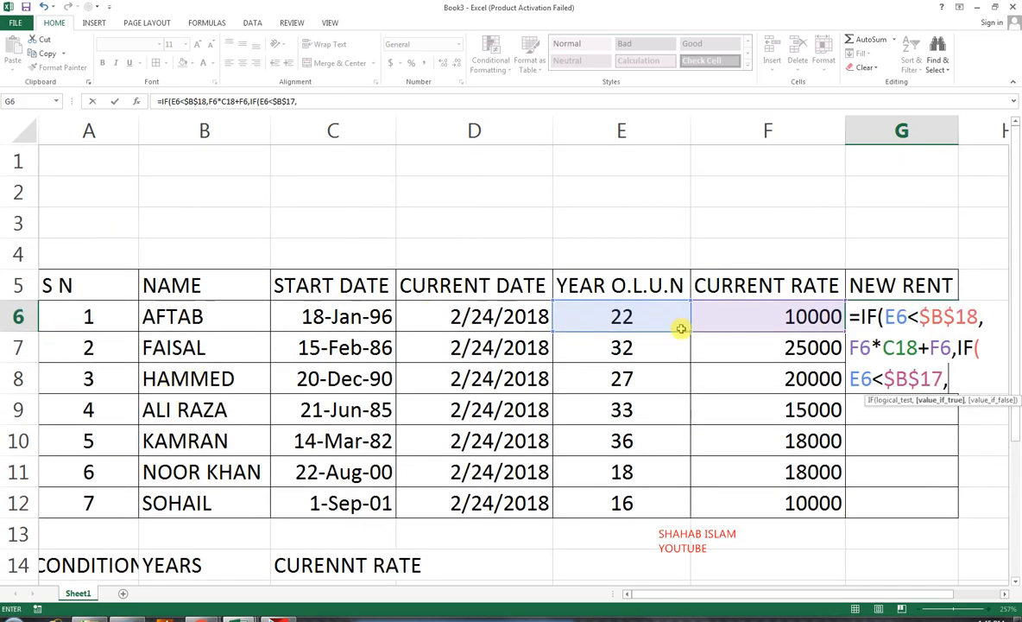
{"action": "left_click", "coordinate": [714, 315]}
{"action": "type", "text": "*"}
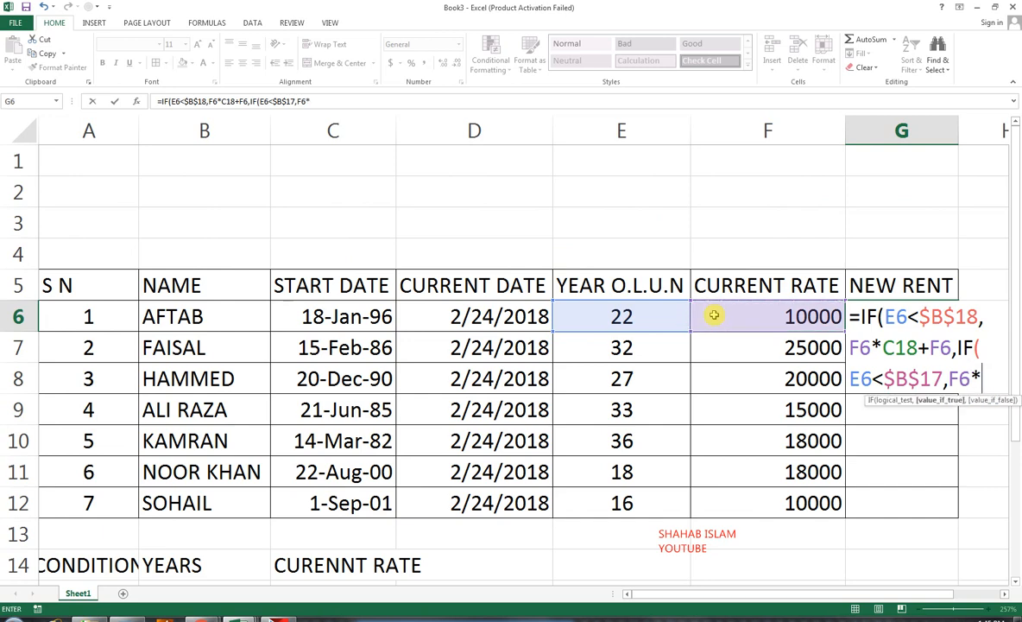
{"action": "scroll", "coordinate": [652, 317], "scroll_direction": "down", "scroll_amount": 2}
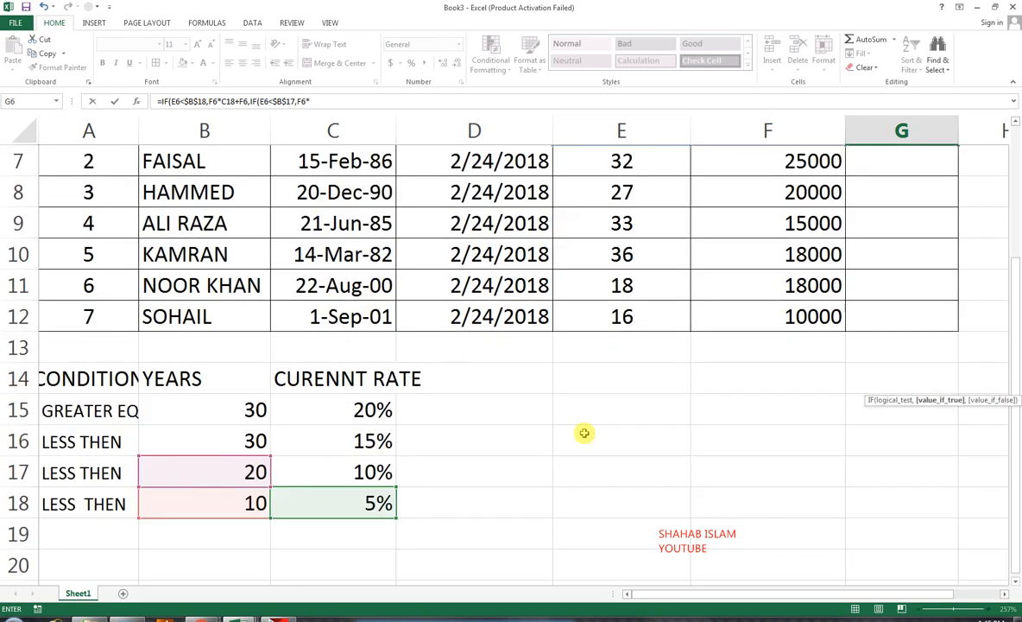
{"action": "left_click", "coordinate": [348, 469]}
{"action": "key", "text": "F4"}
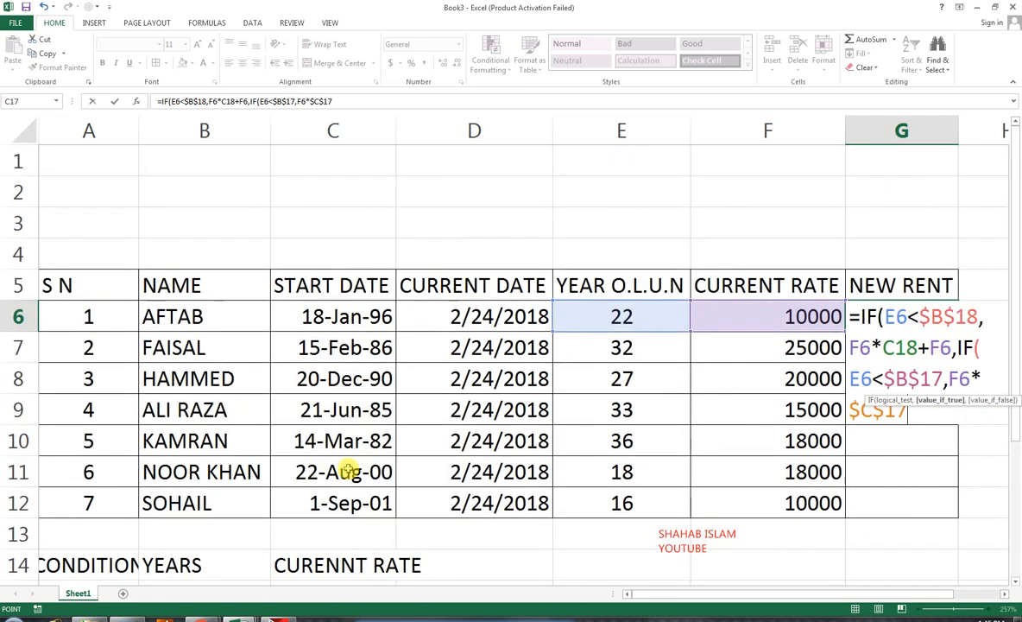
{"action": "type", "text": "+"}
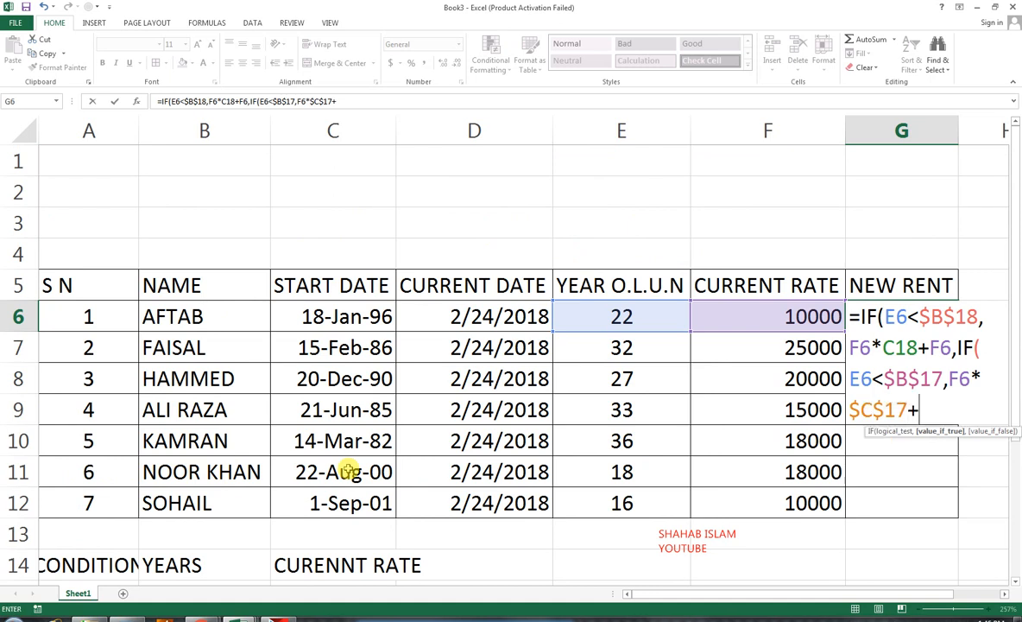
{"action": "left_click", "coordinate": [749, 316]}
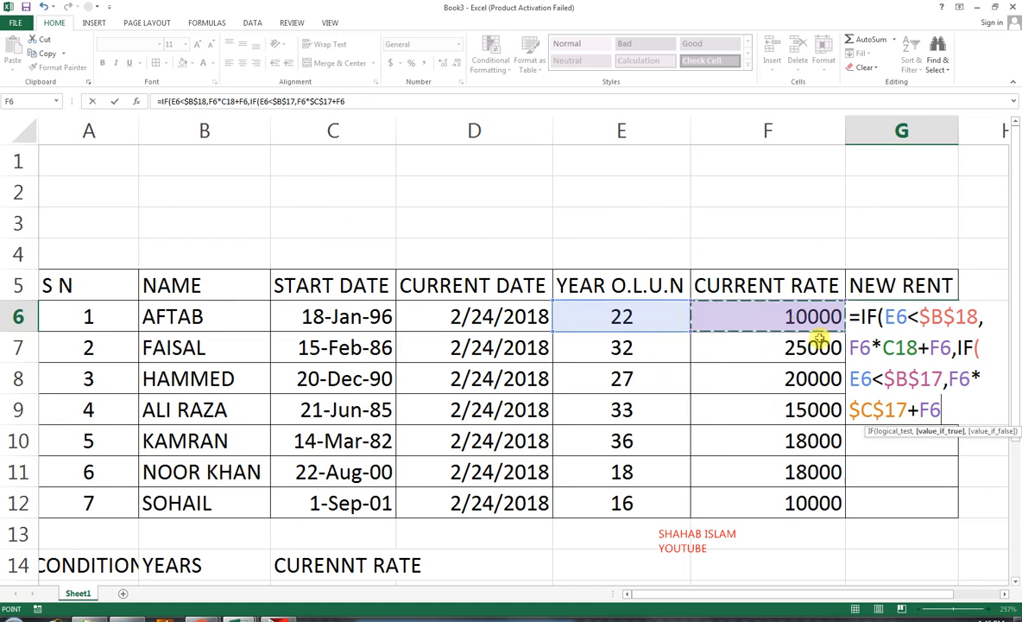
Step: Nest a third IF in the G6 formula, testing whether E6 is less than the absolute reference $B$16
{"action": "scroll", "coordinate": [448, 510], "scroll_direction": "down", "scroll_amount": 2}
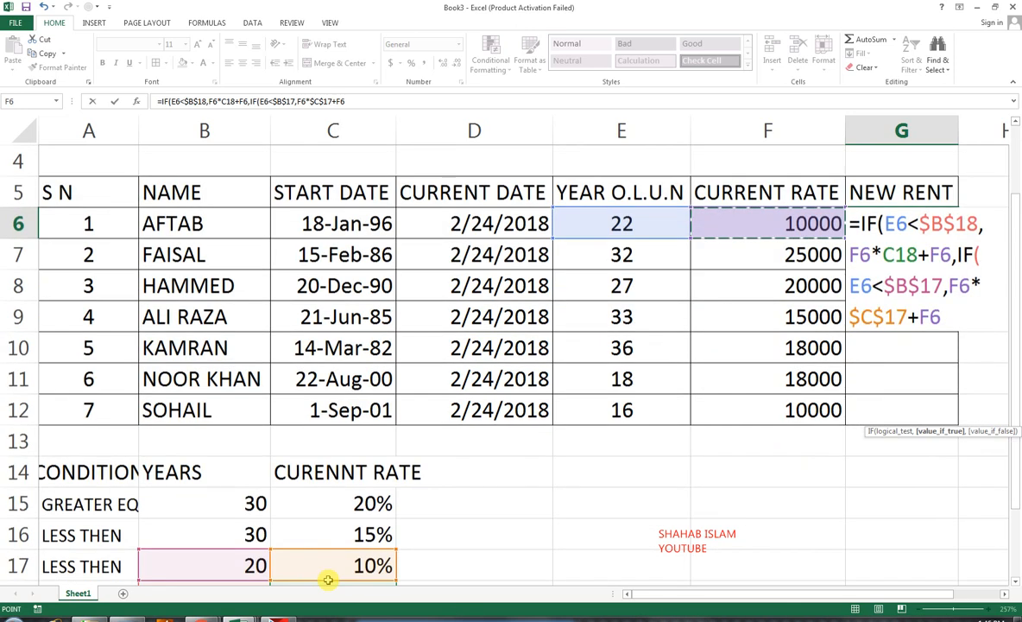
{"action": "scroll", "coordinate": [483, 436], "scroll_direction": "up", "scroll_amount": 2}
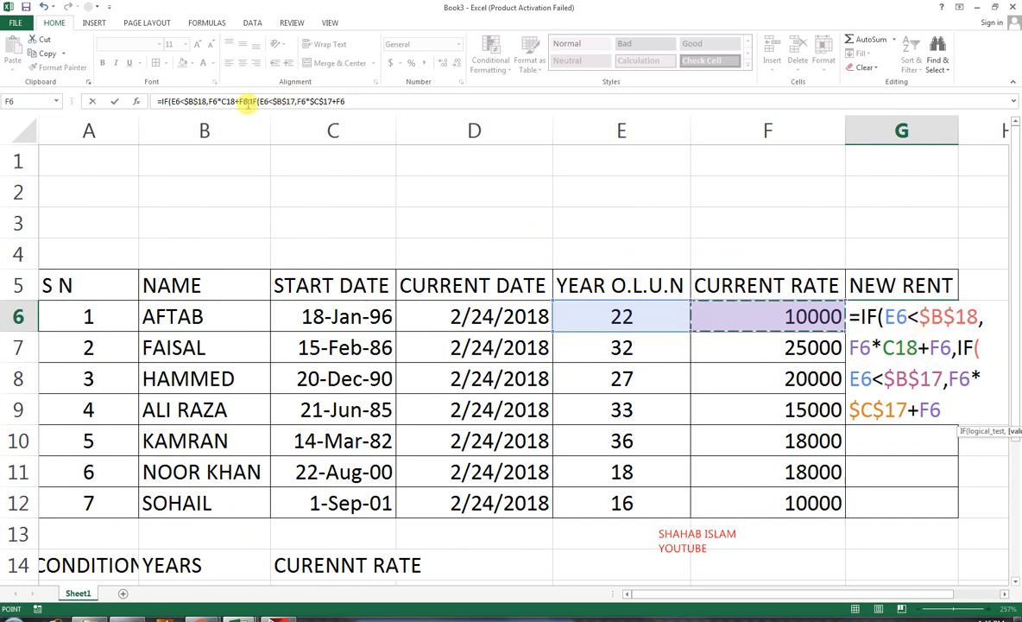
{"action": "left_click", "coordinate": [347, 101]}
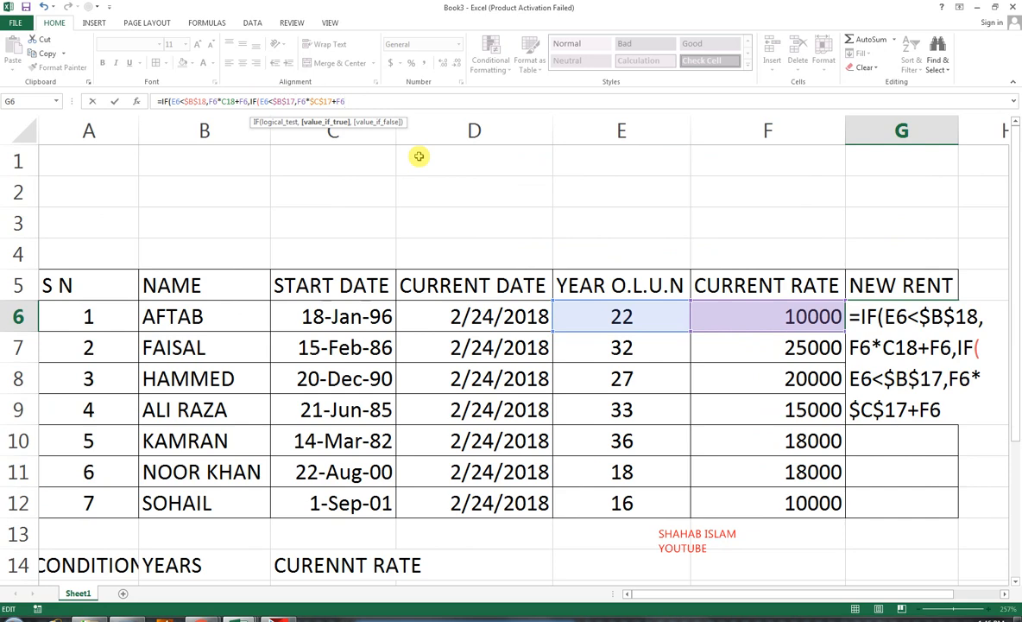
{"action": "type", "text": ",IF("}
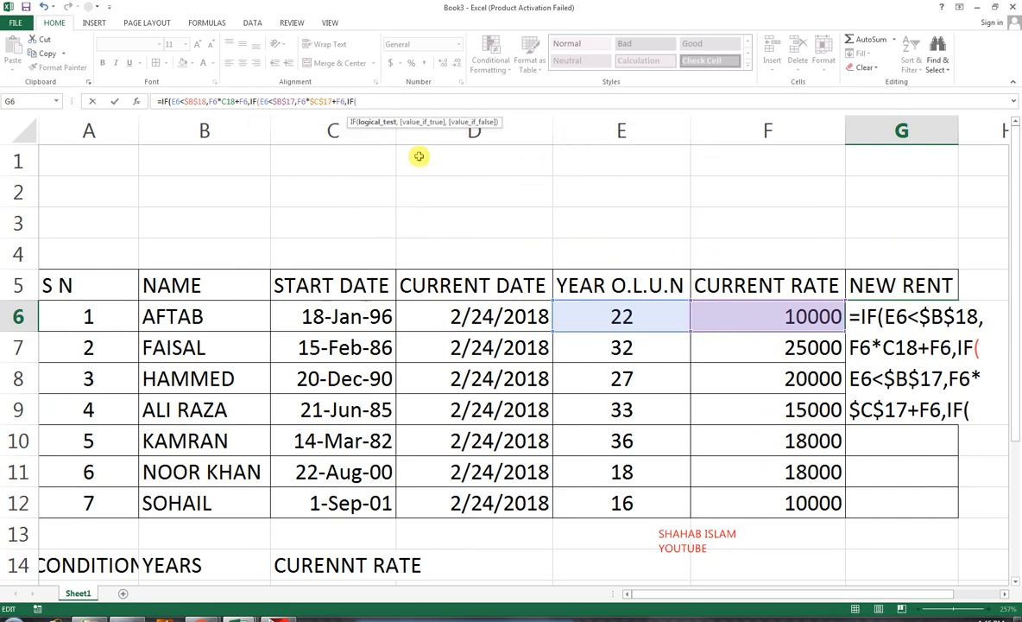
{"action": "left_click", "coordinate": [584, 315]}
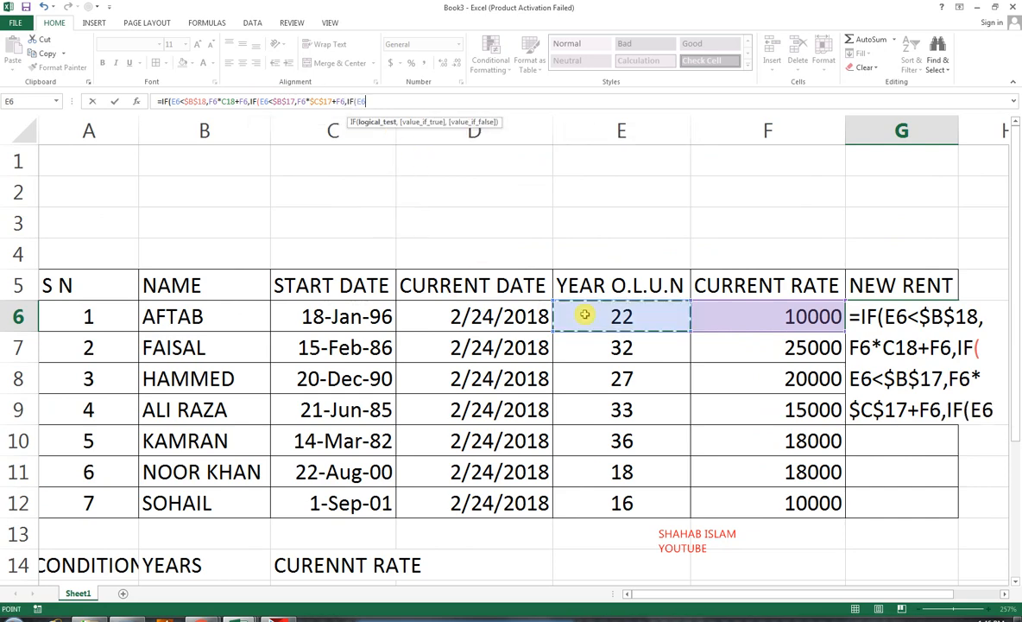
{"action": "type", "text": "<30"}
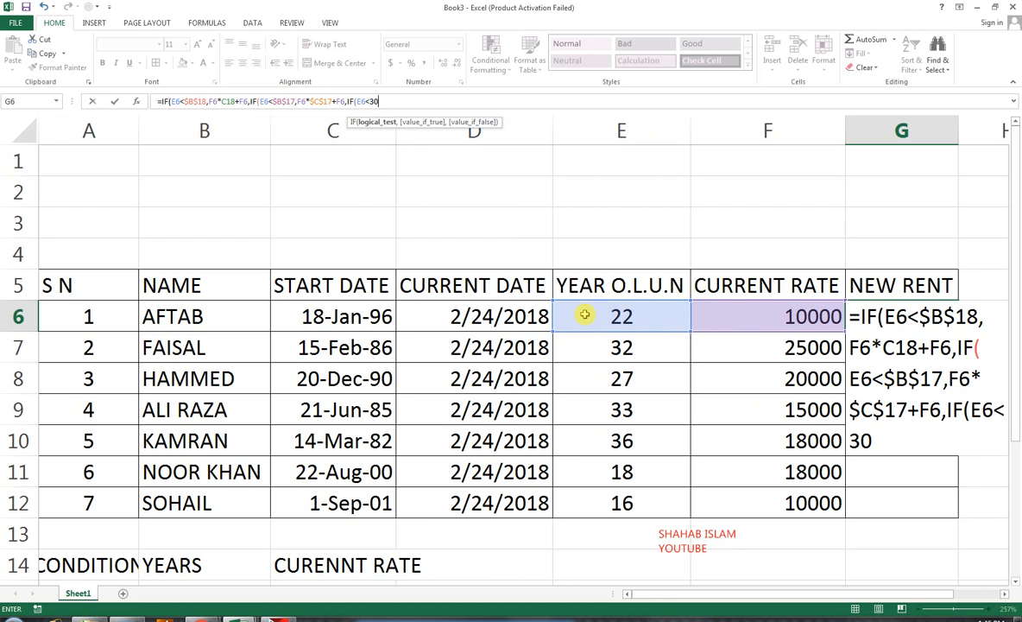
{"action": "key", "text": "BackSpace"}
{"action": "key", "text": "BackSpace"}
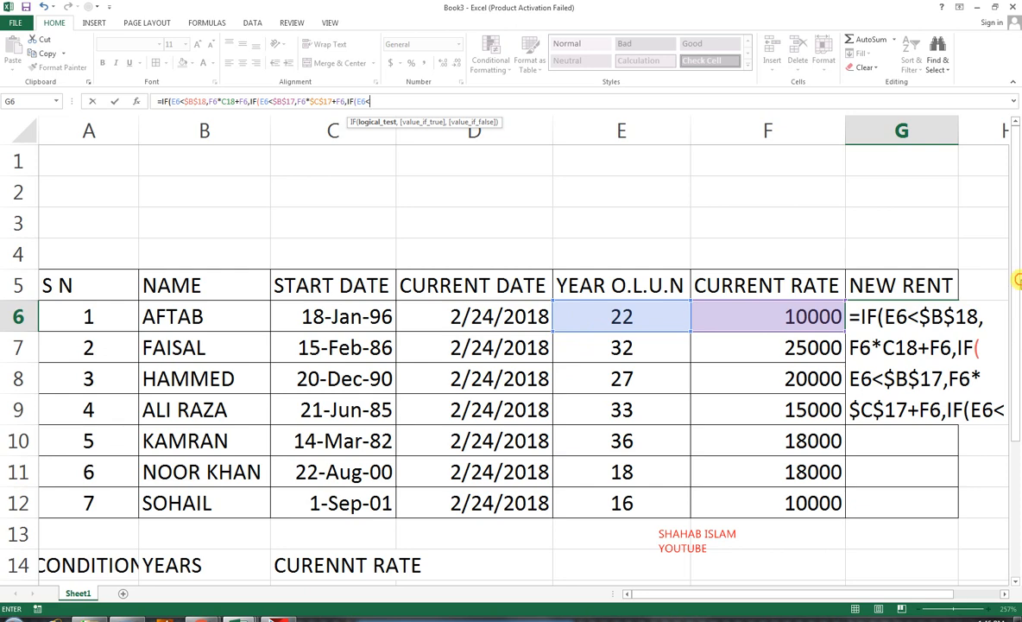
{"action": "scroll", "coordinate": [215, 536], "scroll_direction": "down", "scroll_amount": 1}
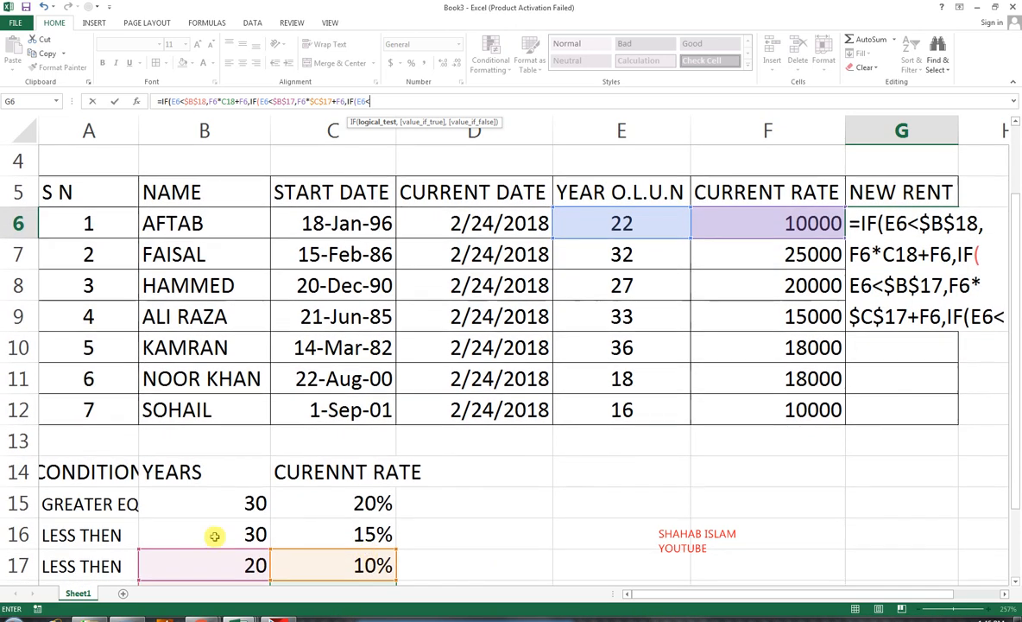
{"action": "left_click", "coordinate": [239, 535]}
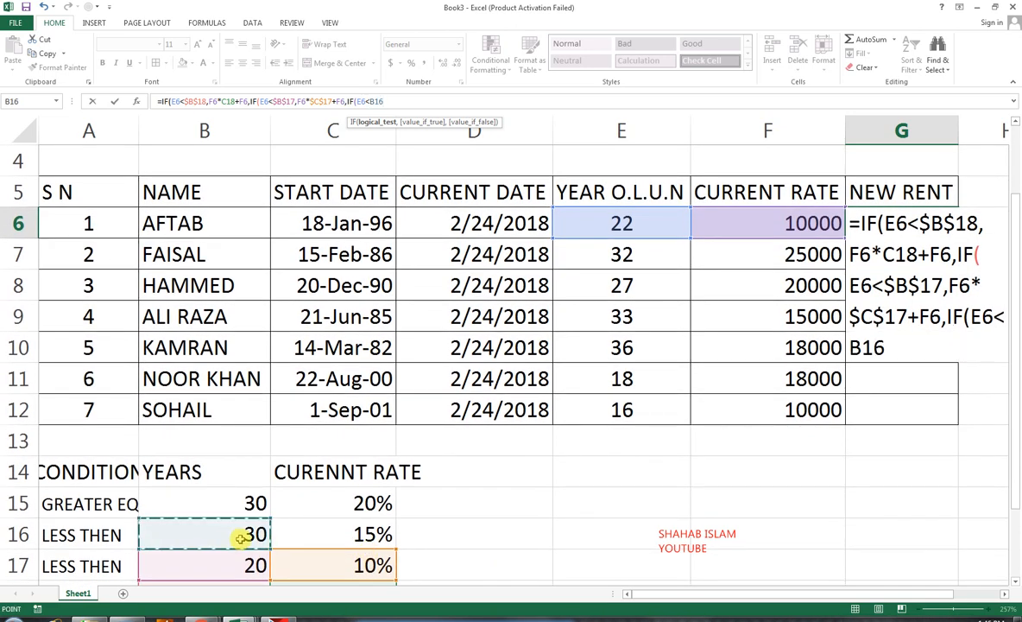
{"action": "key", "text": "F4"}
Step: Enter F6*$C$16 as the value-if-true argument of the third IF, with C16 as an absolute reference
{"action": "type", "text": ","}
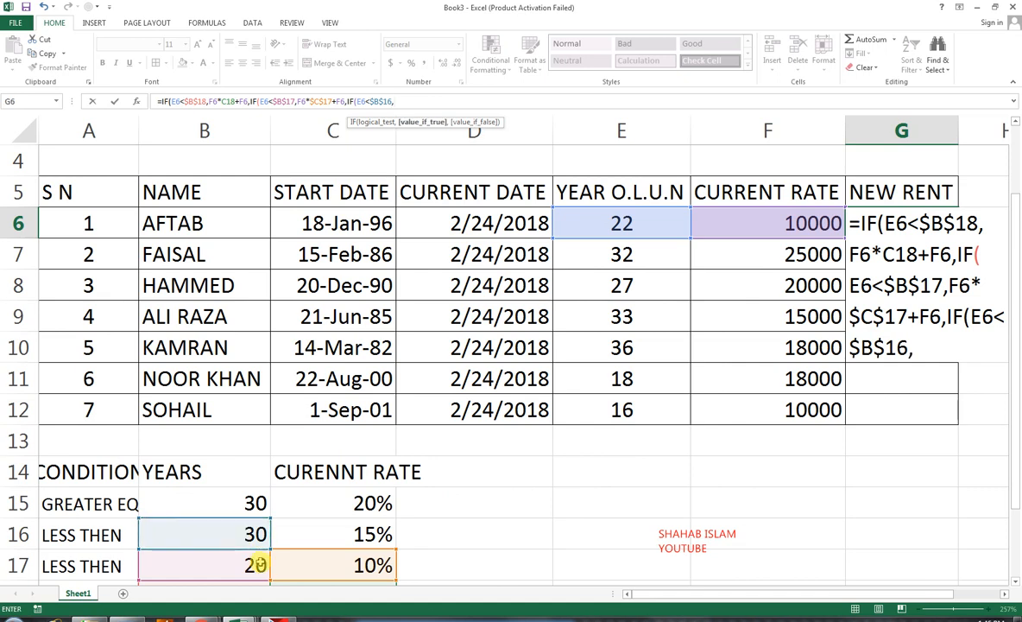
{"action": "left_click", "coordinate": [774, 214]}
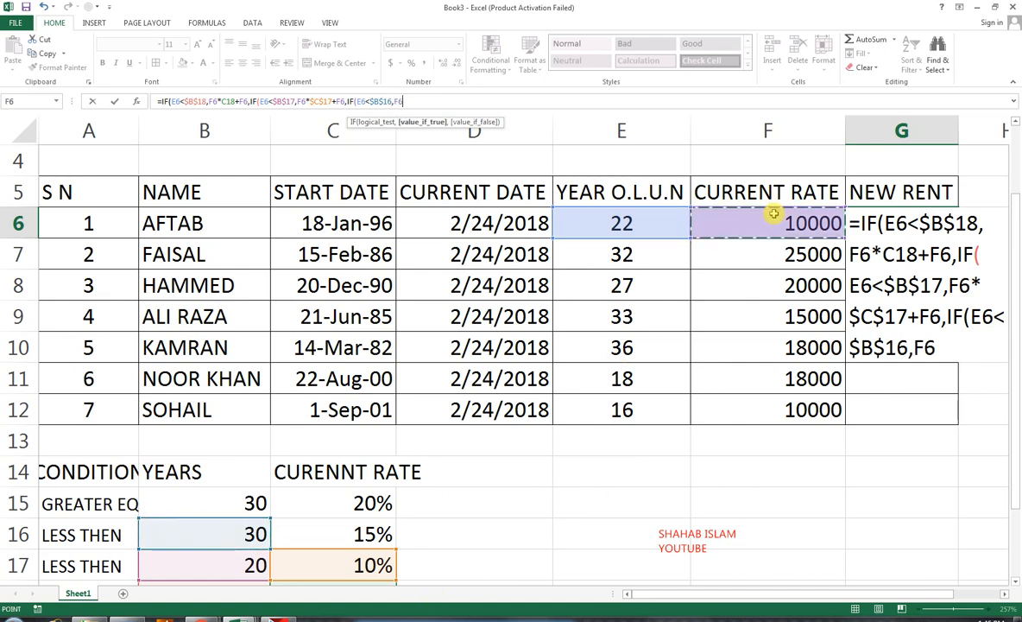
{"action": "type", "text": "*"}
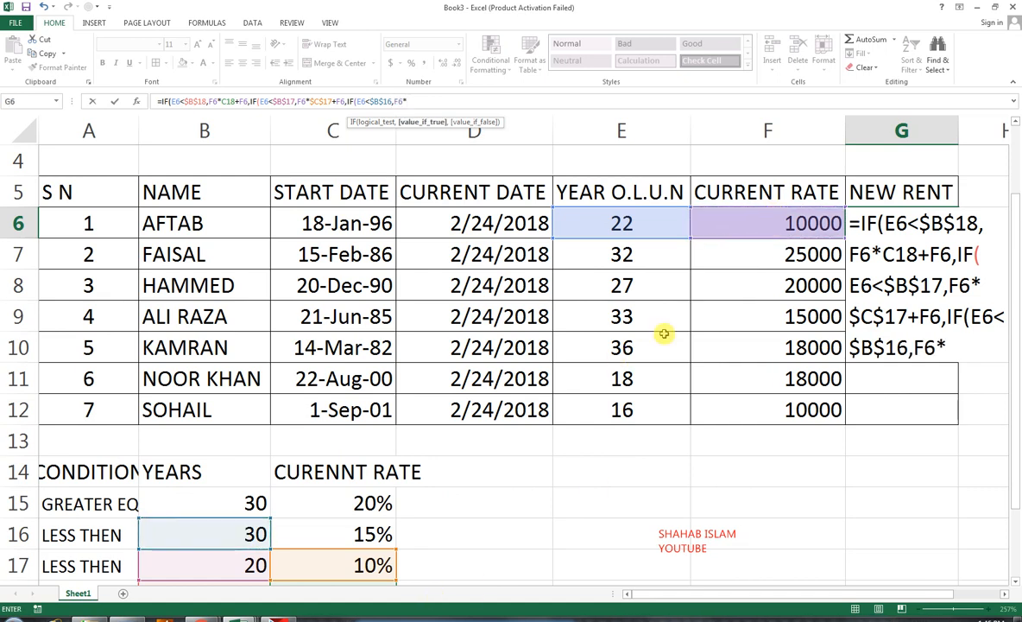
{"action": "left_click", "coordinate": [374, 535]}
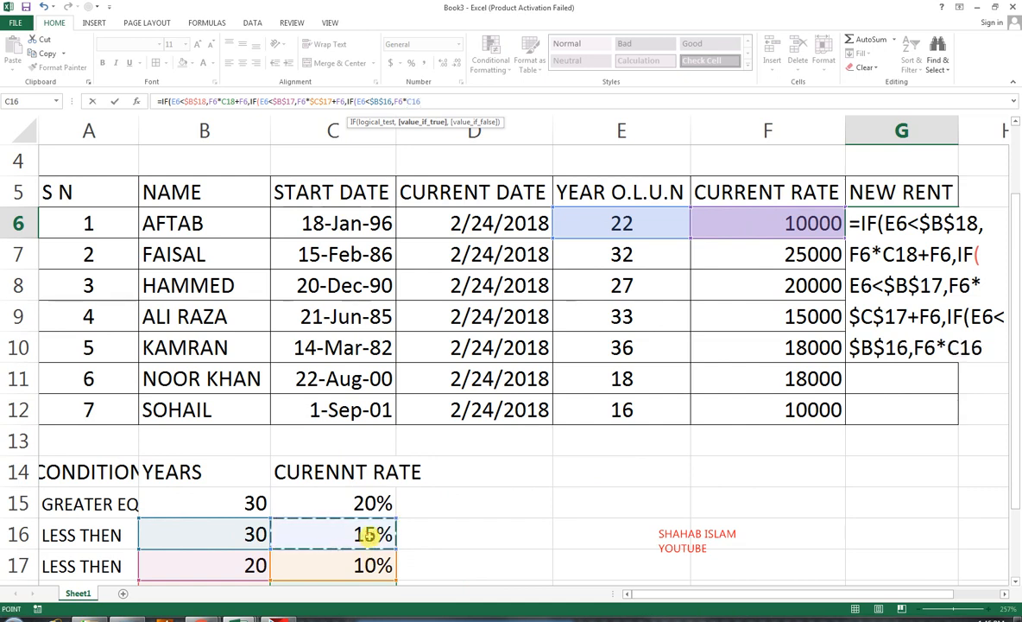
{"action": "key", "text": "F4"}
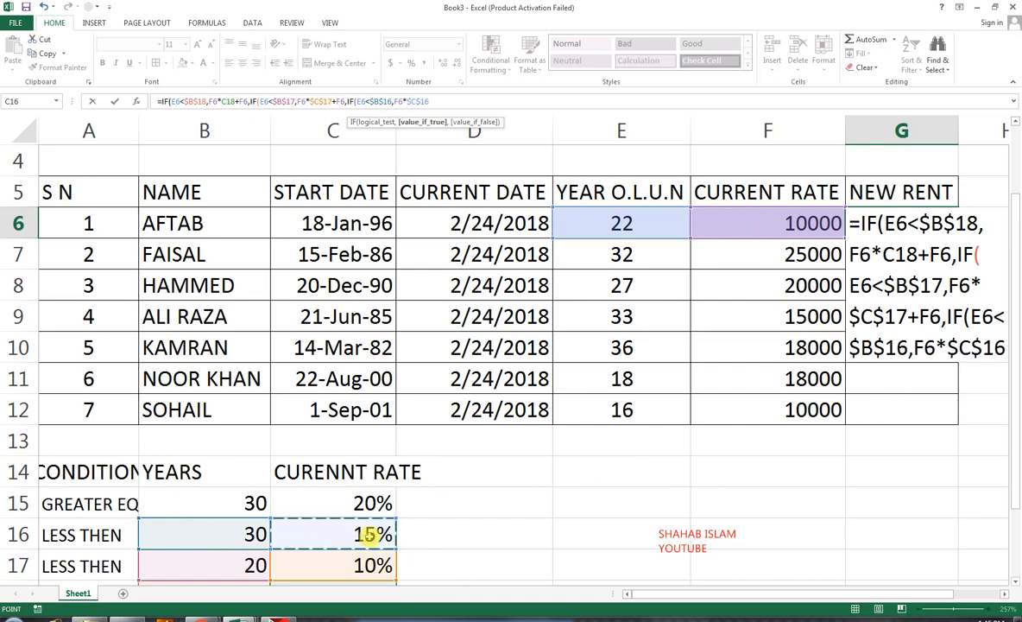
Step: Nest a fourth IF in the G6 formula, testing whether E6 is greater than or equal to the absolute reference $B$15
{"action": "type", "text": ","}
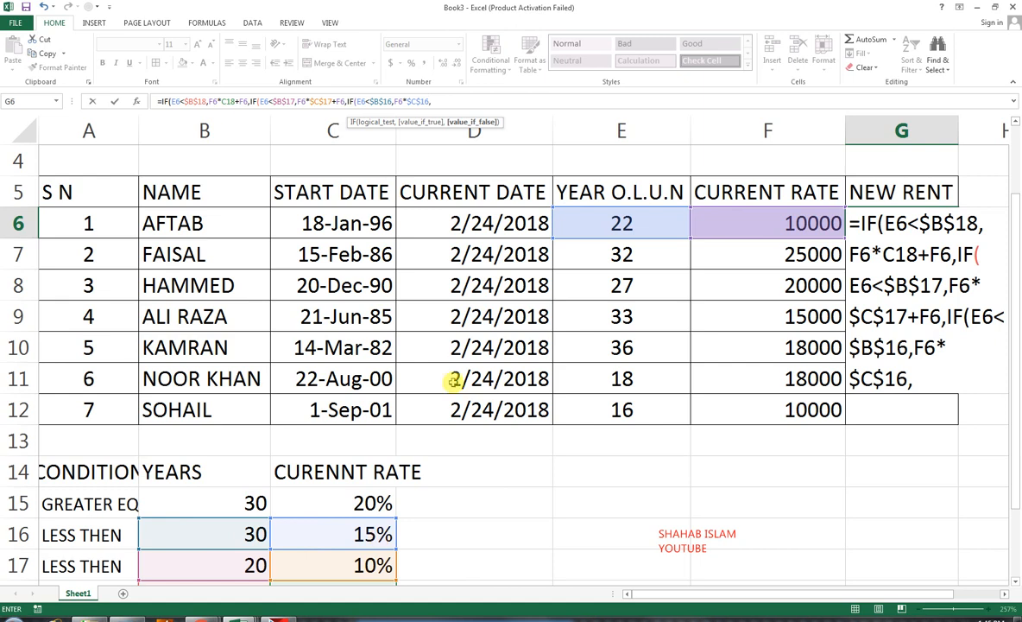
{"action": "type", "text": "IF("}
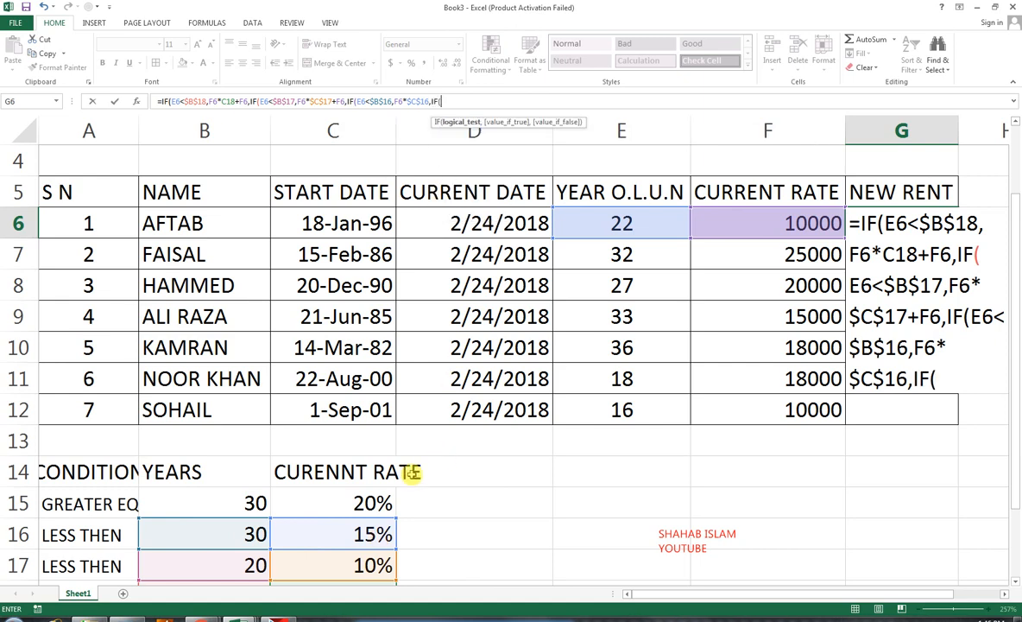
{"action": "key", "text": "Left"}
{"action": "key", "text": "Left"}
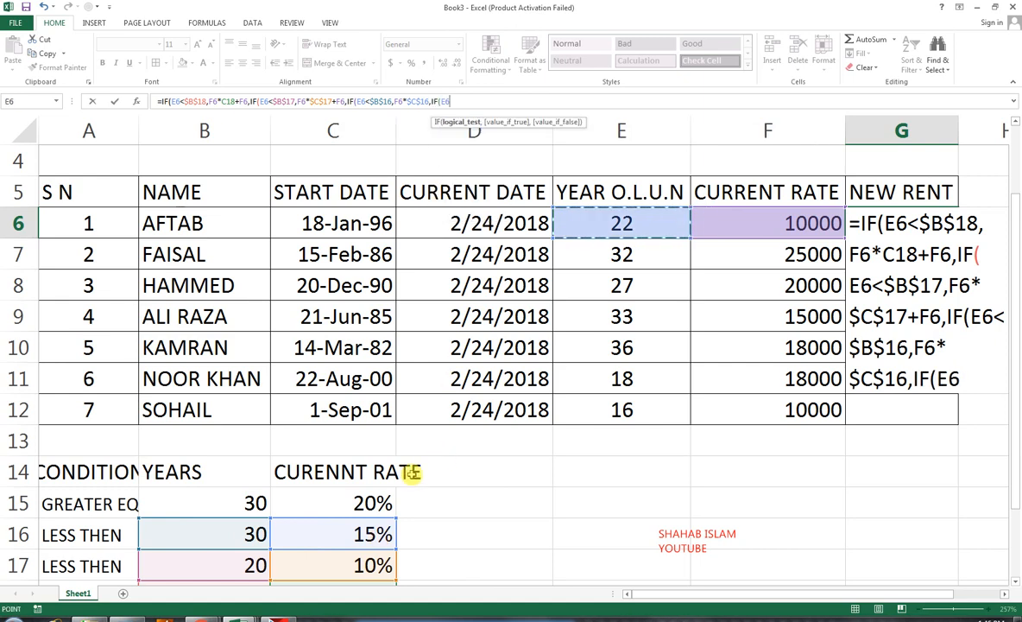
{"action": "type", "text": ">="}
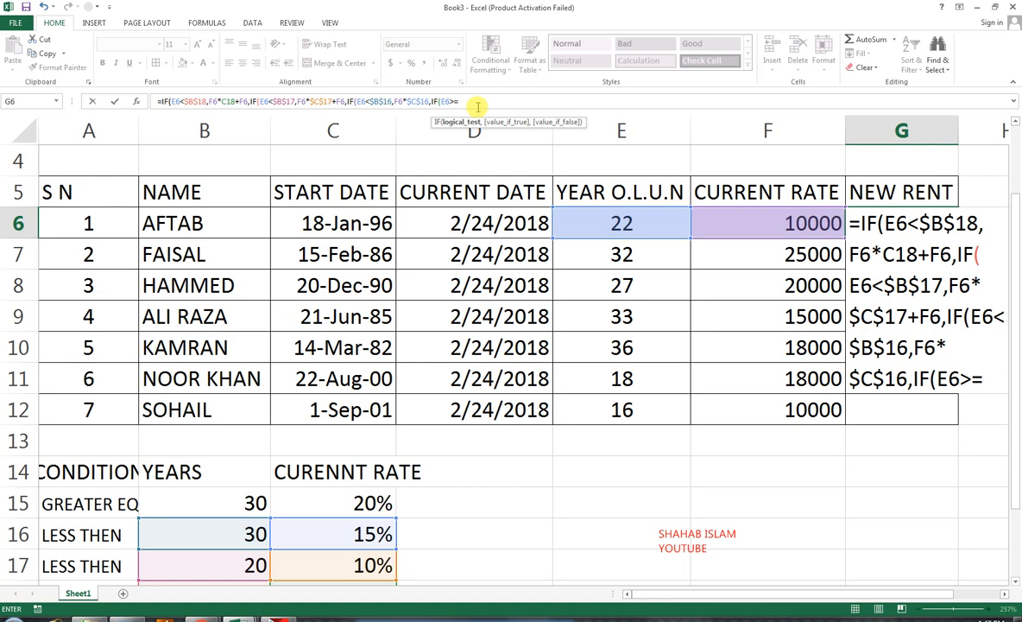
{"action": "left_click", "coordinate": [253, 509]}
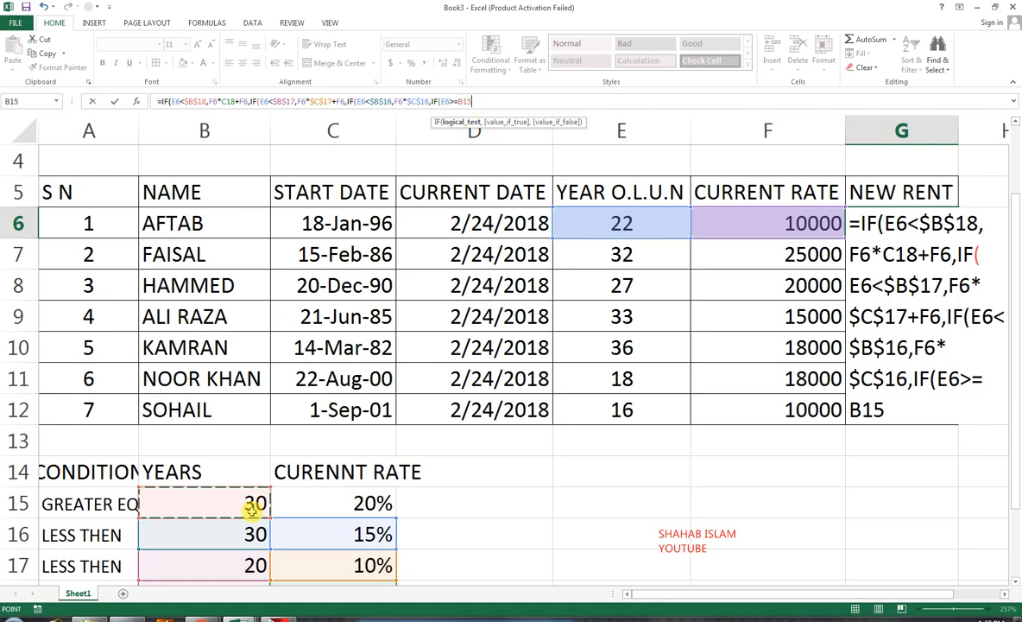
{"action": "key", "text": "F4"}
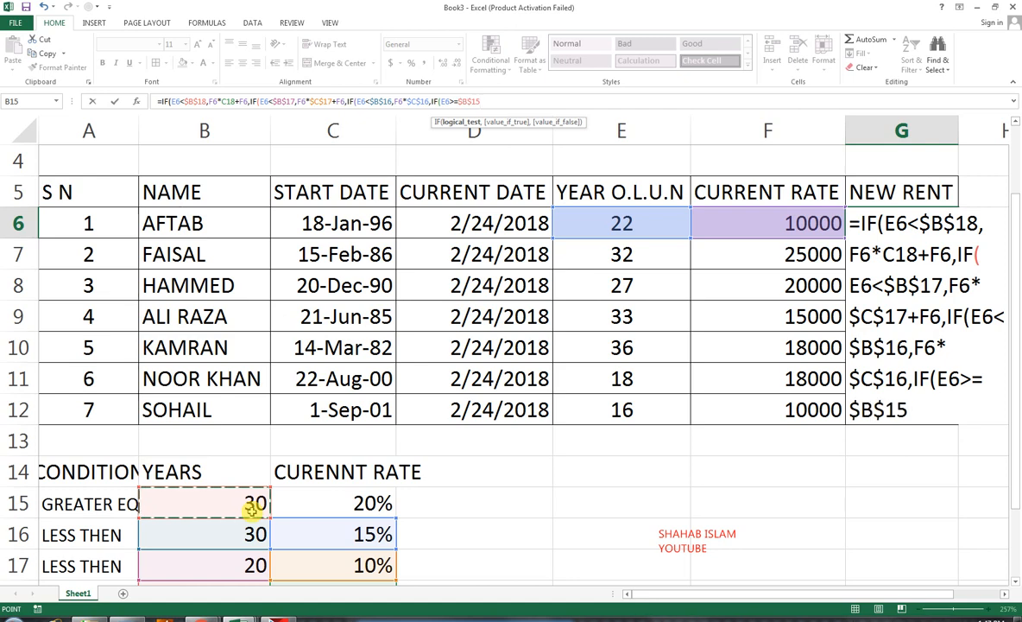
{"action": "type", "text": "*"}
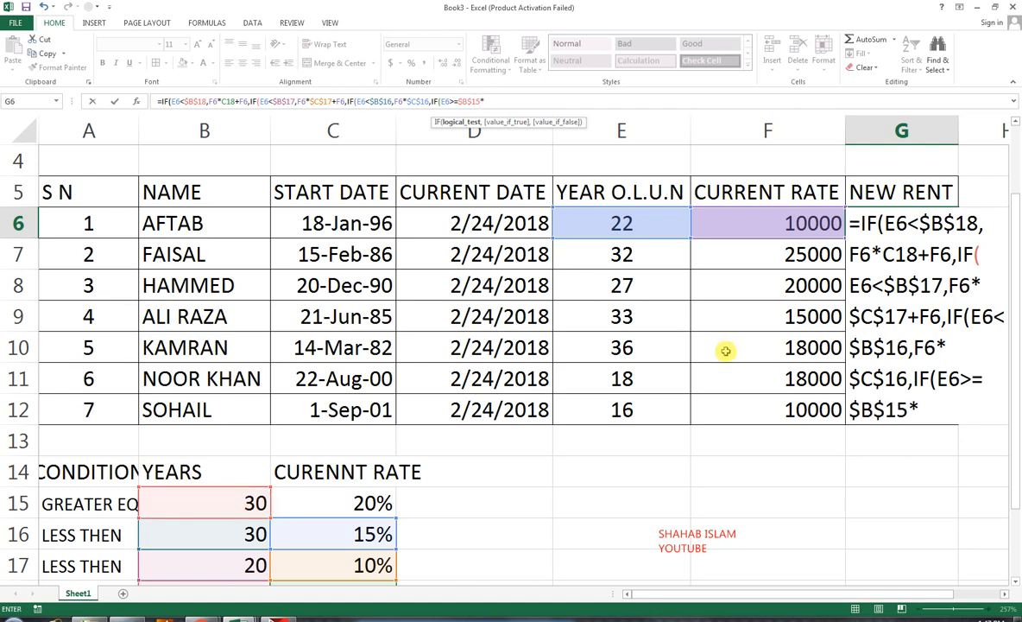
{"action": "type", "text": ","}
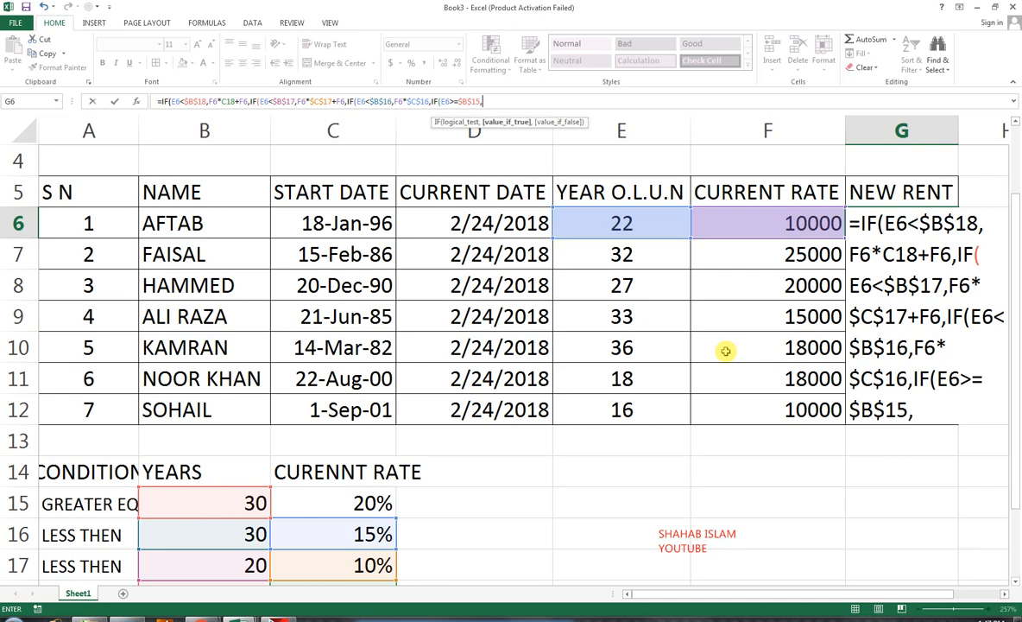
Step: Enter F6*C15+F6 as the value-if-true argument of the fourth IF
{"action": "left_click", "coordinate": [782, 227]}
{"action": "type", "text": "*"}
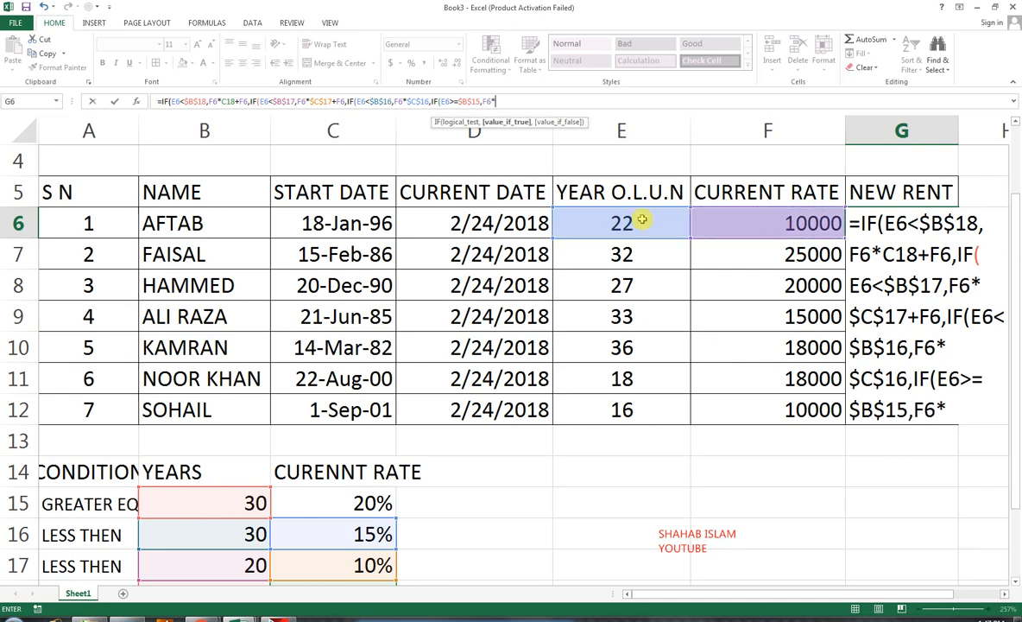
{"action": "left_click", "coordinate": [327, 501]}
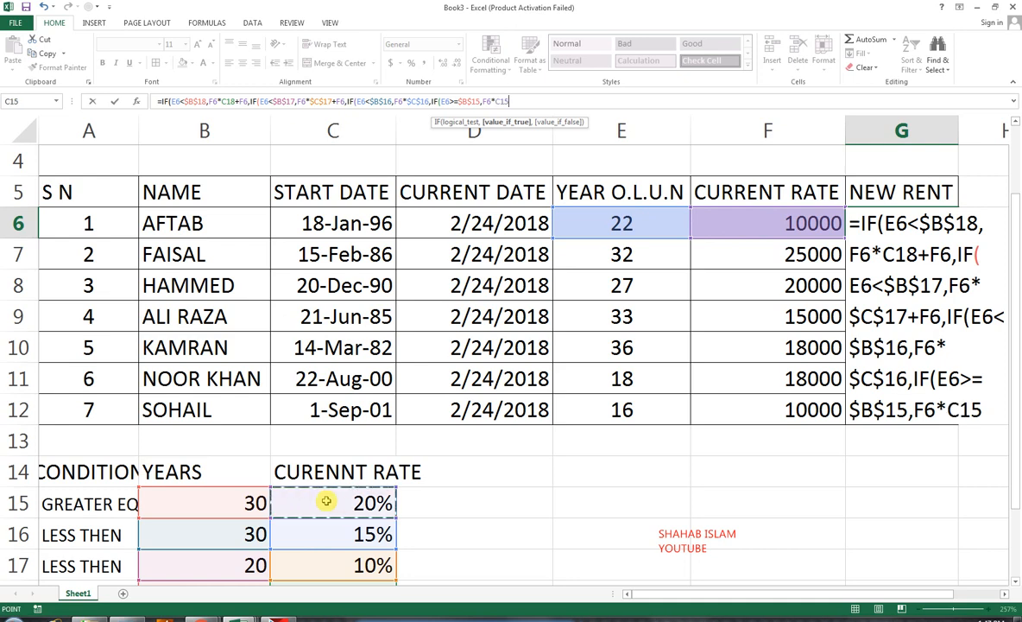
{"action": "type", "text": "+F6"}
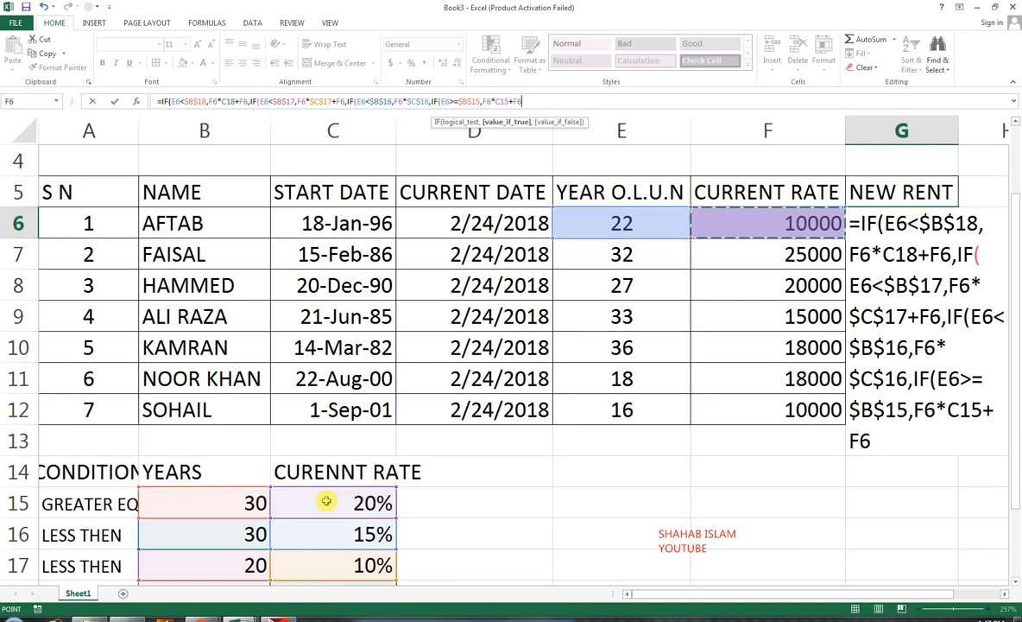
Step: Add +F6 after F6*$C$16 in the third IF's value-if-true argument
{"action": "left_click", "coordinate": [431, 101]}
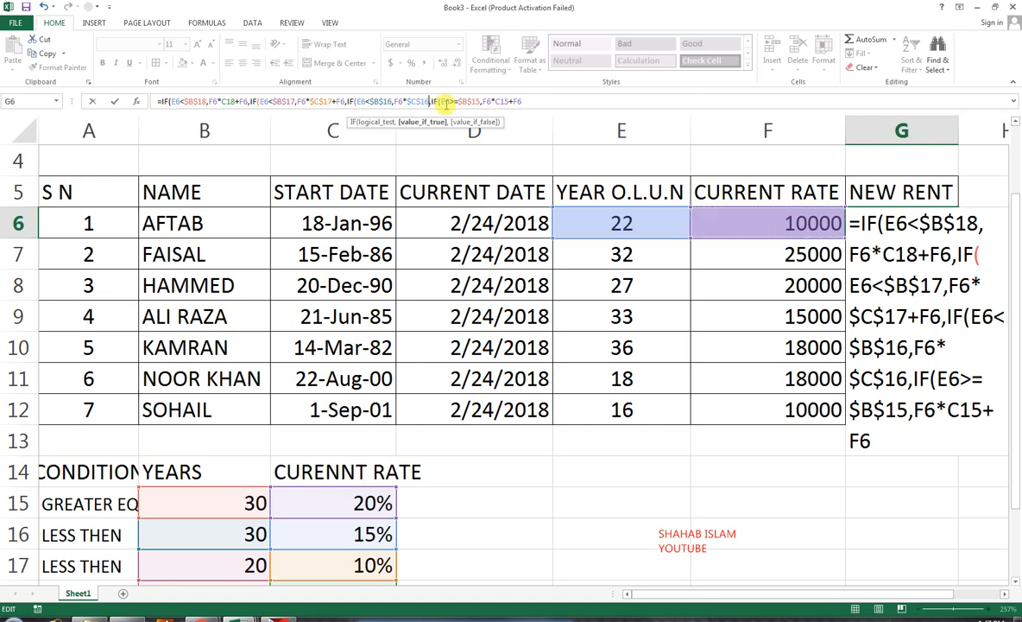
{"action": "type", "text": "+"}
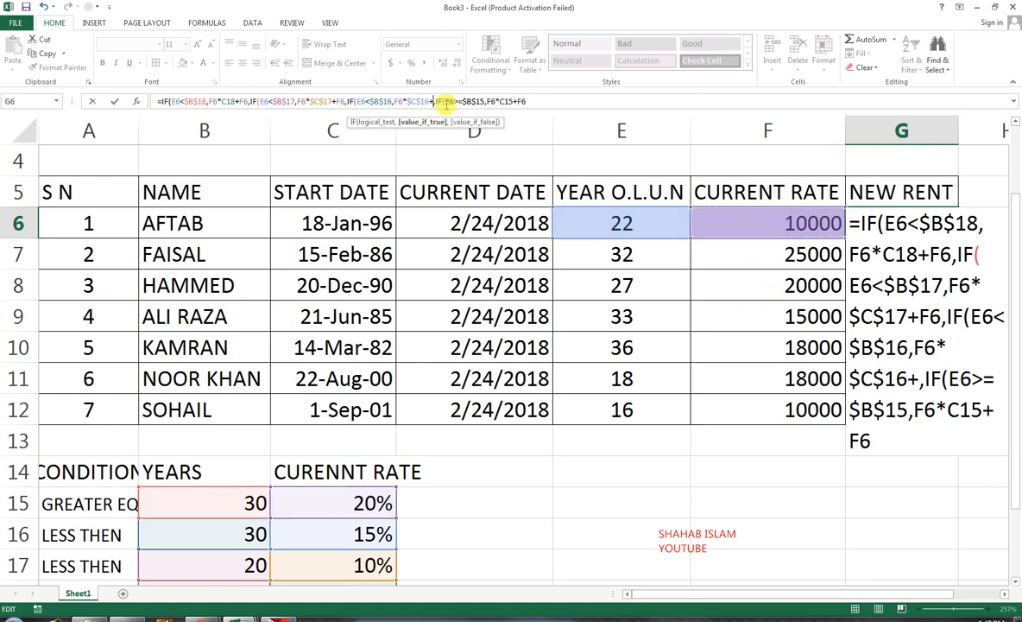
{"action": "left_click", "coordinate": [718, 230]}
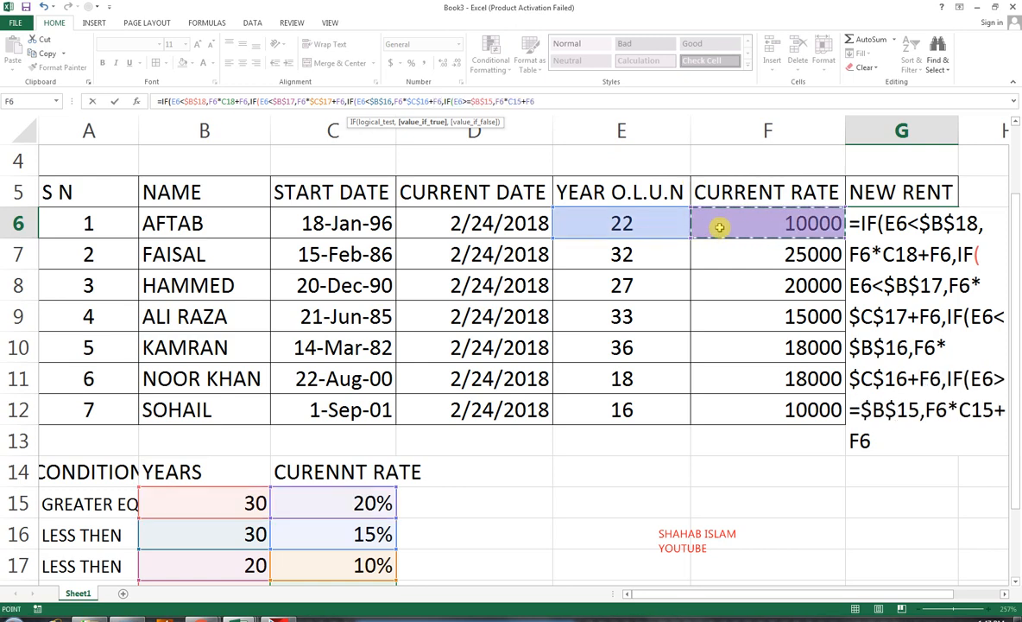
Step: Close all four nested IF functions at the end of the G6 formula and commit it
{"action": "left_click", "coordinate": [542, 101]}
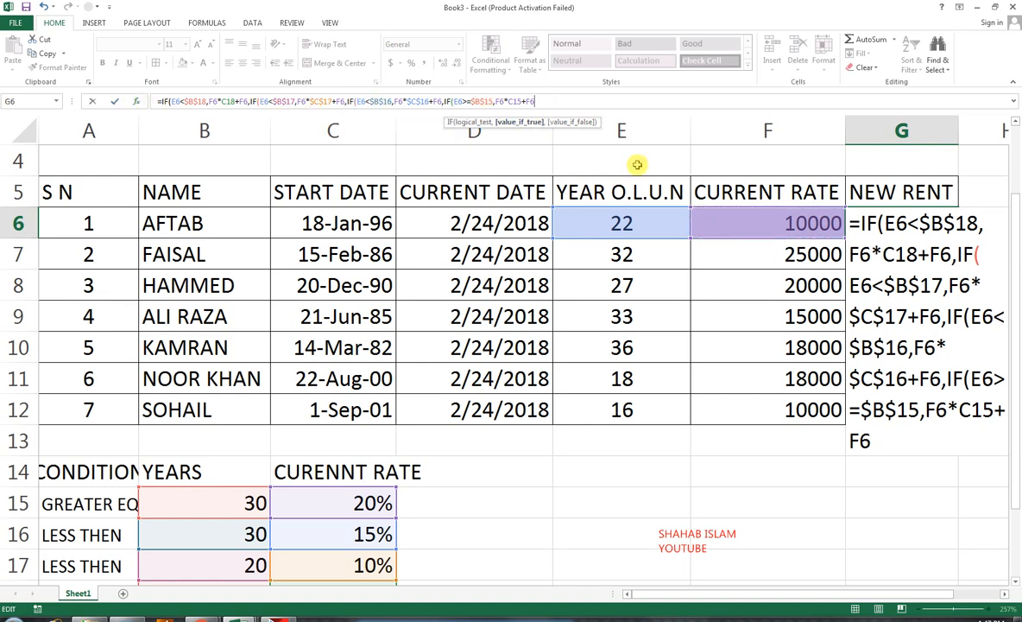
{"action": "type", "text": "))))"}
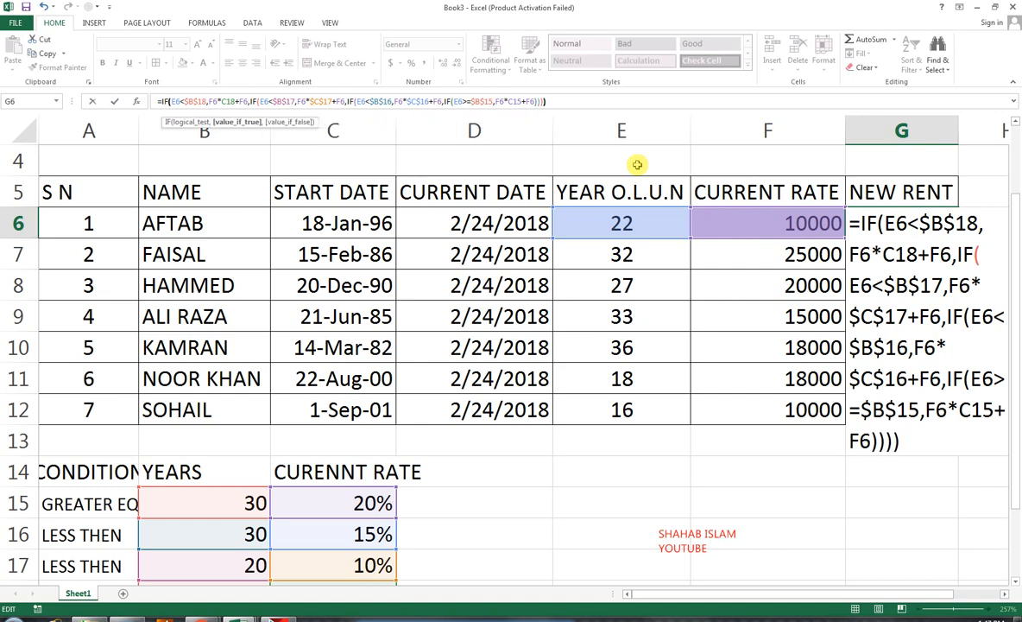
{"action": "key", "text": "Return"}
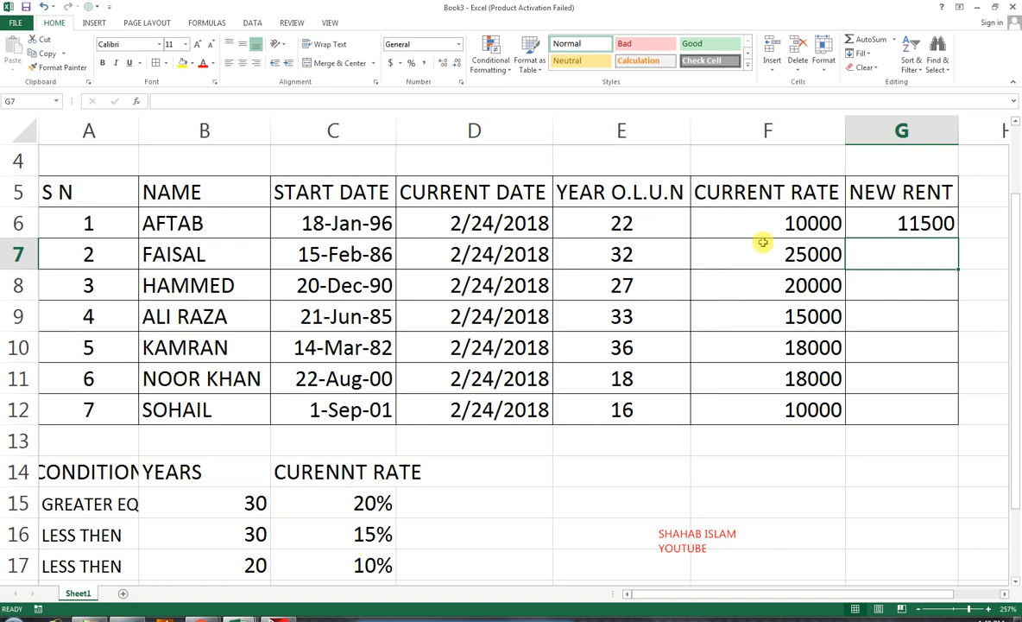
Step: Enter the check formula =F6*15%+F6 in cell F14 to verify the first tenant's new rent
{"action": "left_click", "coordinate": [791, 465]}
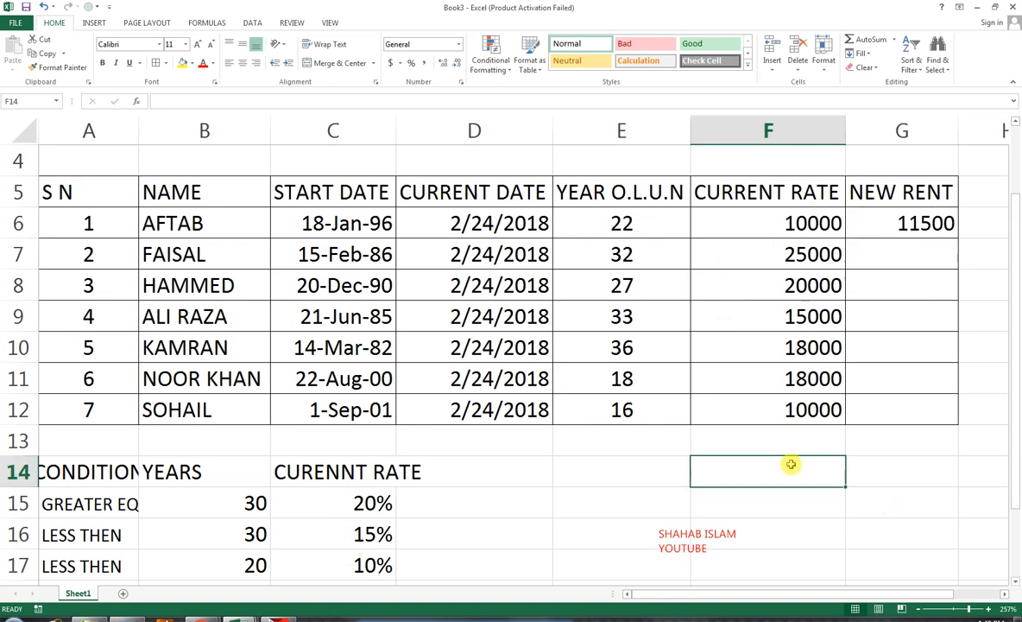
{"action": "type", "text": "="}
{"action": "key", "text": "Up"}
{"action": "key", "text": "Up"}
{"action": "key", "text": "Up"}
{"action": "key", "text": "Up"}
{"action": "key", "text": "Up"}
{"action": "key", "text": "Up"}
{"action": "key", "text": "Up"}
{"action": "key", "text": "Up"}
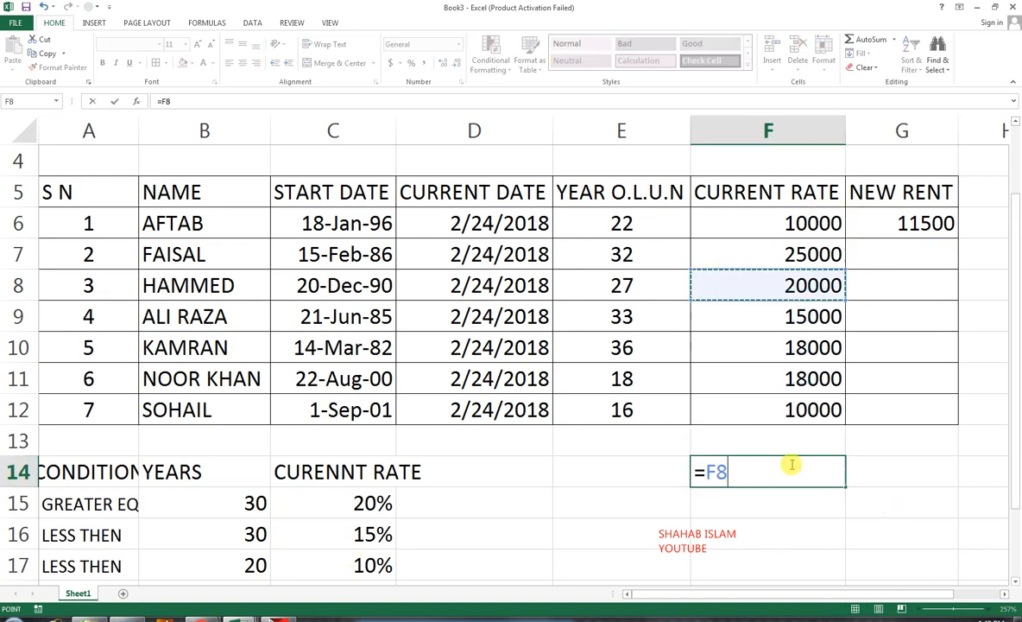
{"action": "type", "text": "*"}
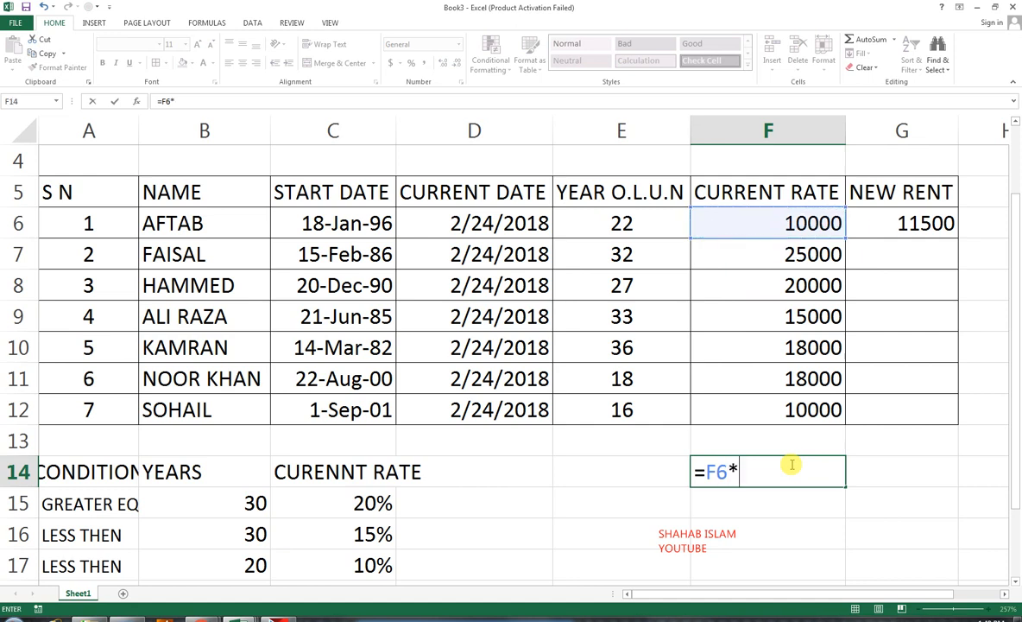
{"action": "type", "text": "3"}
{"action": "key", "text": "BackSpace"}
{"action": "type", "text": "15%"}
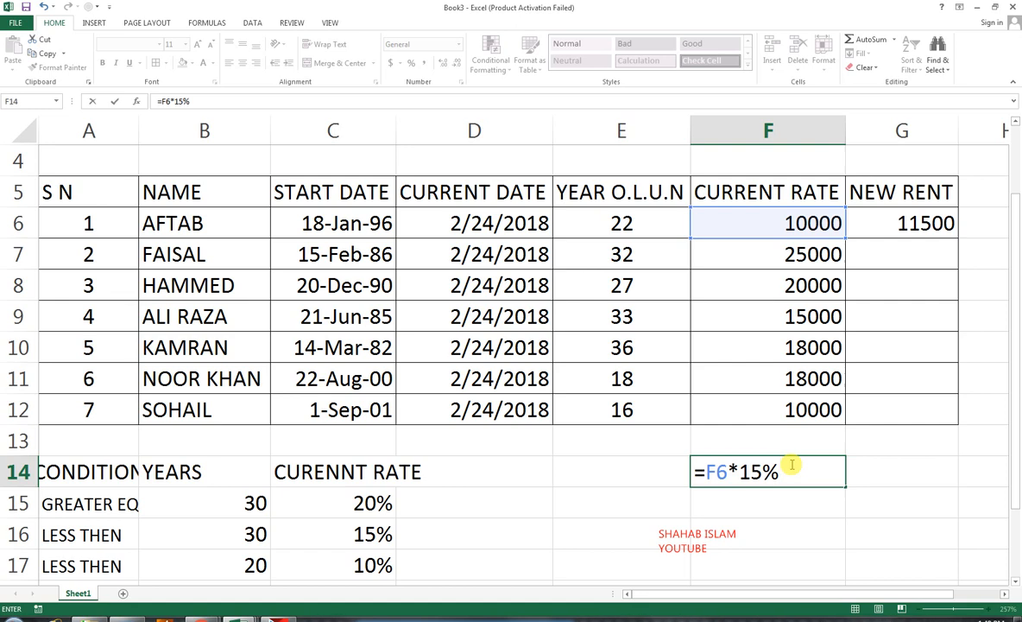
{"action": "type", "text": "+"}
{"action": "key", "text": "Up"}
{"action": "key", "text": "Up"}
{"action": "key", "text": "Up"}
{"action": "key", "text": "Up"}
{"action": "key", "text": "Up"}
{"action": "key", "text": "Up"}
{"action": "key", "text": "Up"}
{"action": "key", "text": "Up"}
{"action": "key", "text": "Up"}
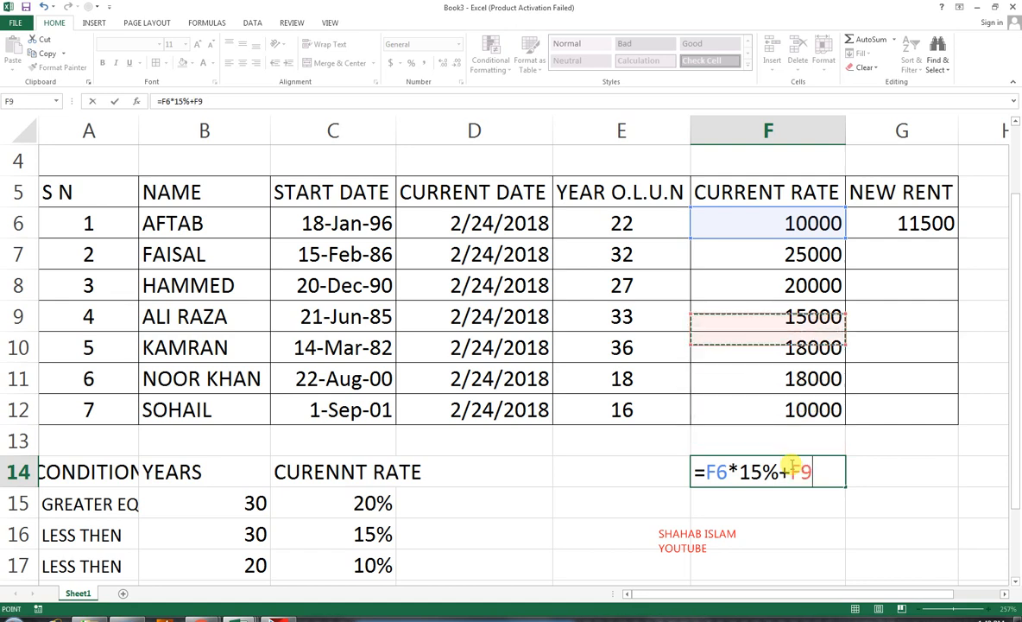
{"action": "key", "text": "Down"}
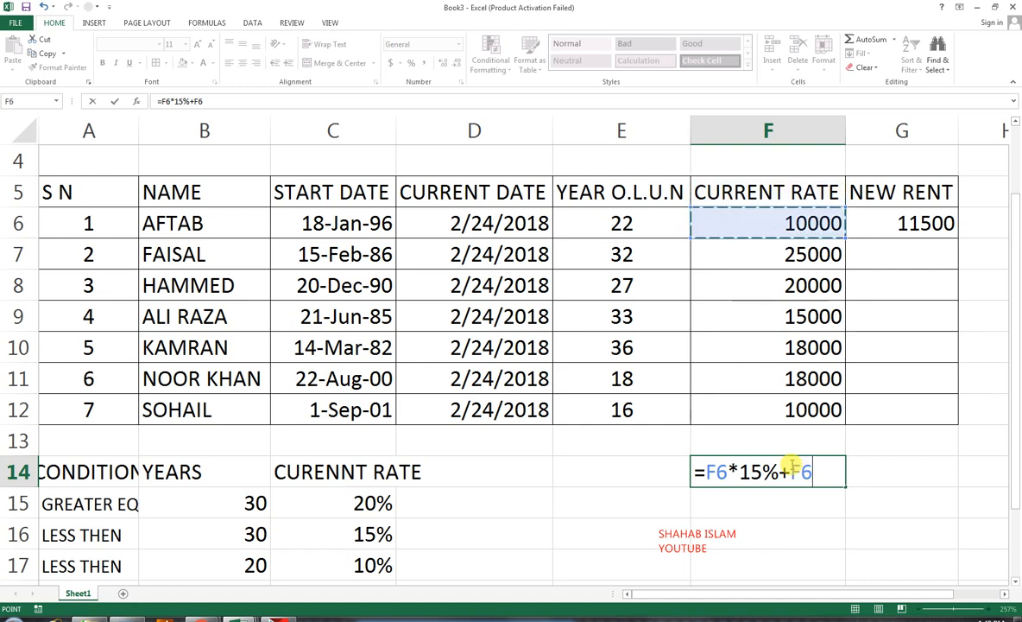
{"action": "key", "text": "Return"}
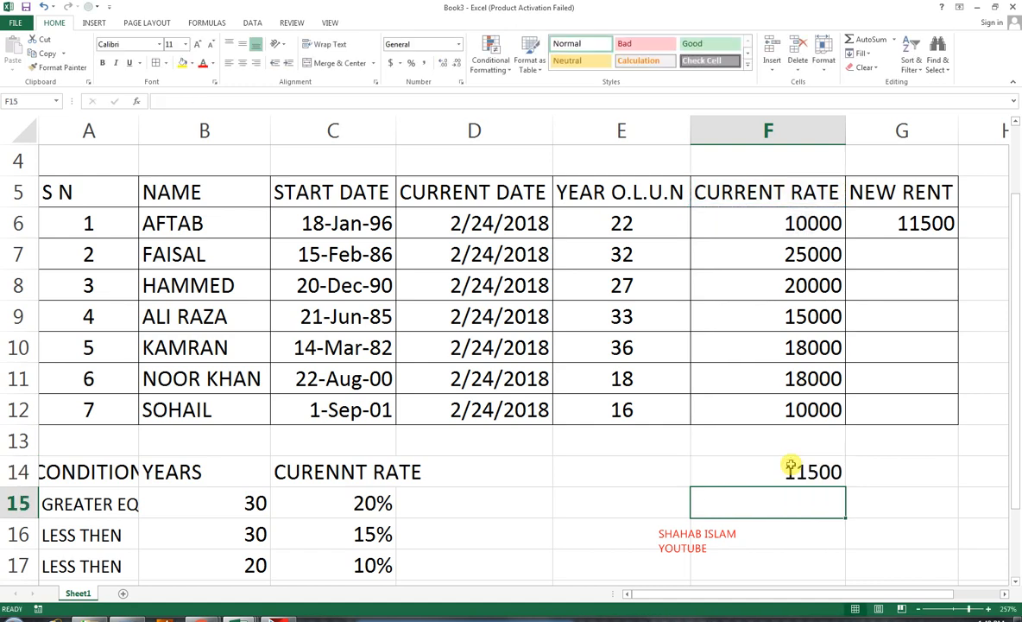
Step: Clear the check formula from cell F14
{"action": "left_click", "coordinate": [791, 467]}
{"action": "double_click", "coordinate": [791, 466]}
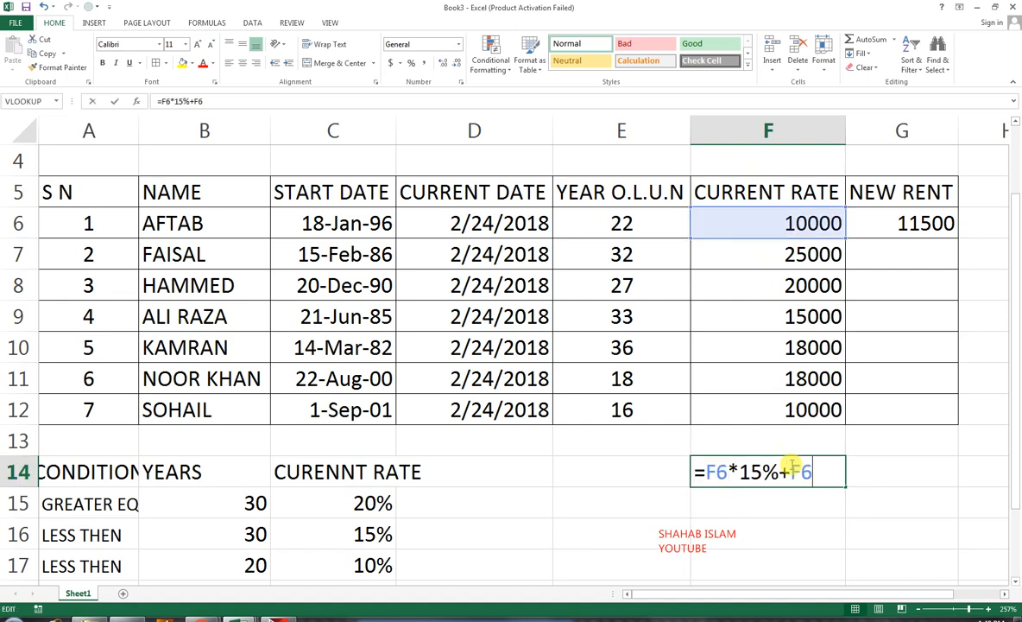
{"action": "key", "text": "BackSpace"}
{"action": "key", "text": "BackSpace"}
{"action": "key", "text": "BackSpace"}
{"action": "key", "text": "BackSpace"}
{"action": "key", "text": "BackSpace"}
{"action": "key", "text": "BackSpace"}
{"action": "key", "text": "BackSpace"}
{"action": "key", "text": "BackSpace"}
{"action": "key", "text": "BackSpace"}
{"action": "key", "text": "BackSpace"}
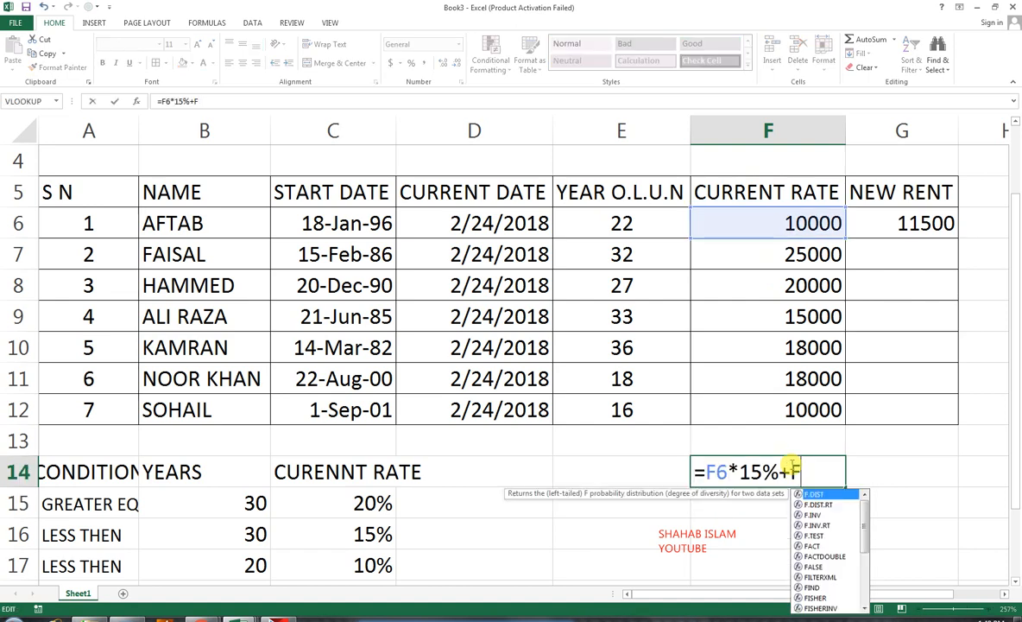
{"action": "key", "text": "Escape"}
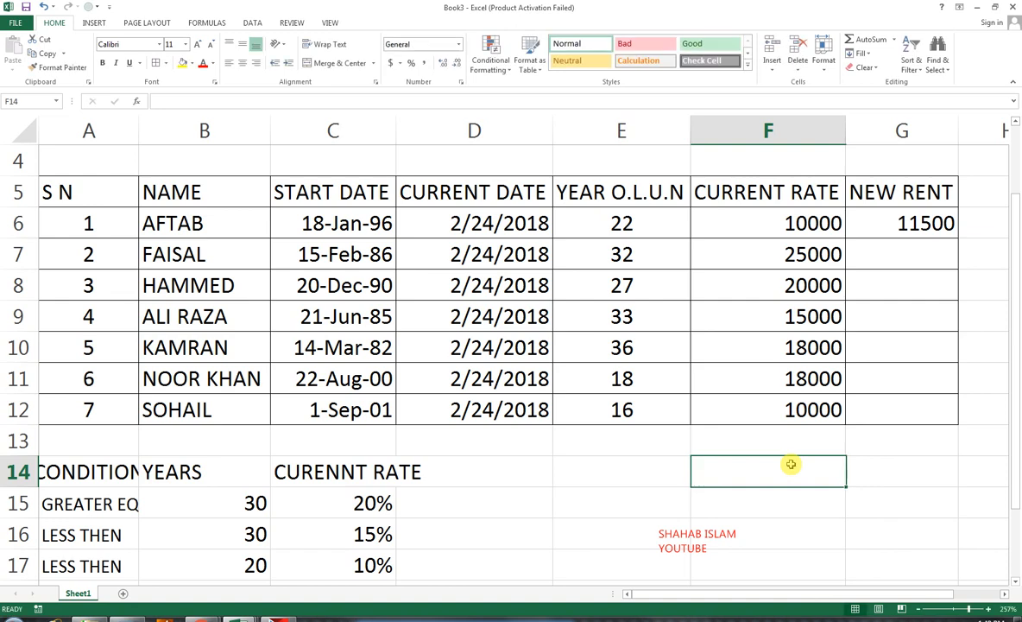
Step: Review the nested IF formula in G6 and fill it down the NEW RENT column through G12
{"action": "left_click", "coordinate": [874, 226]}
{"action": "double_click", "coordinate": [874, 225]}
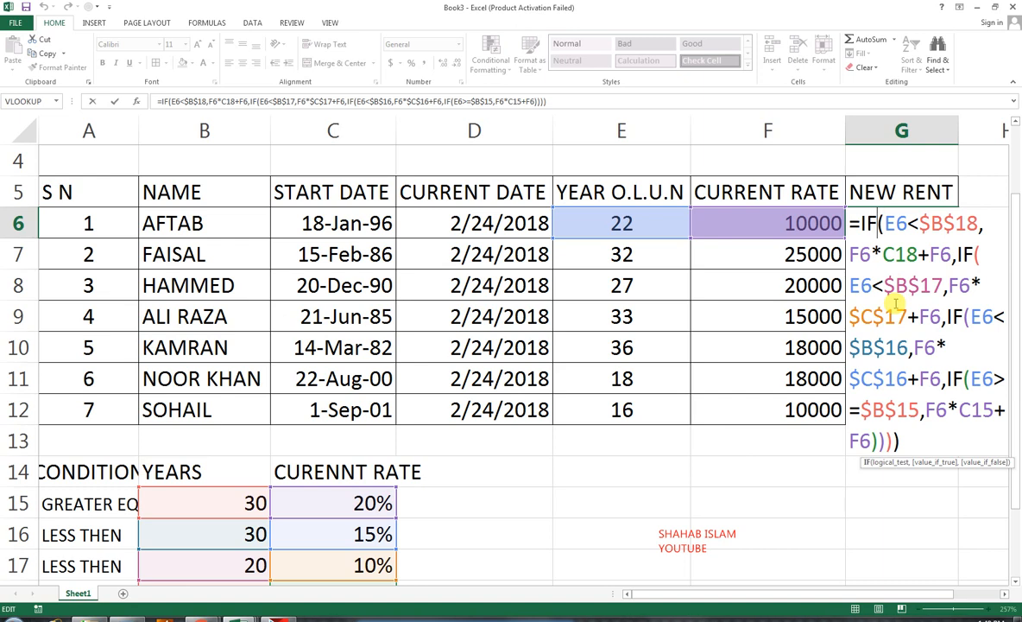
{"action": "key", "text": "Return"}
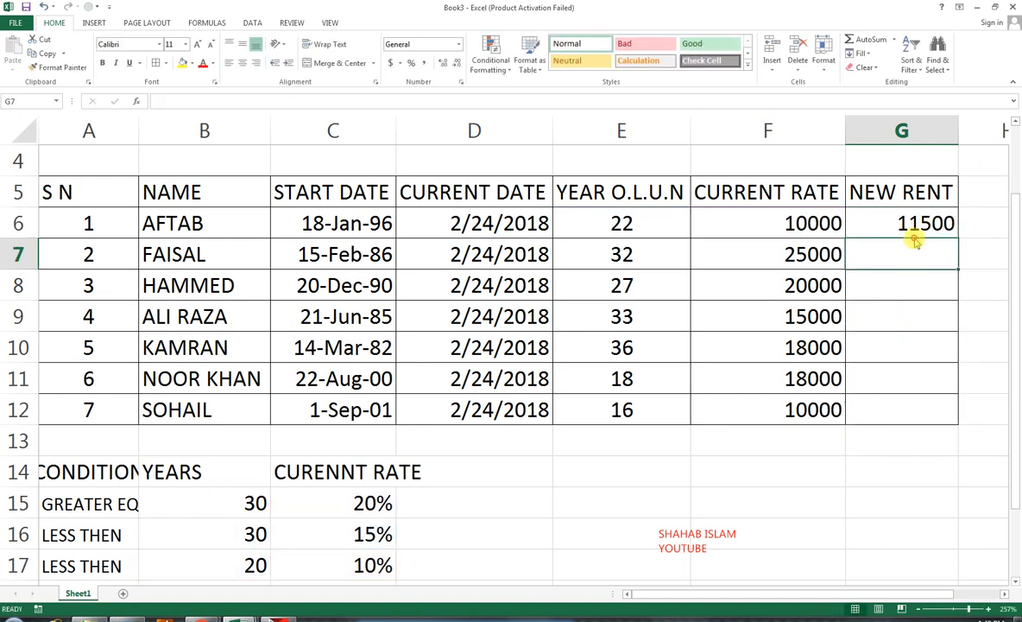
{"action": "left_click", "coordinate": [923, 226]}
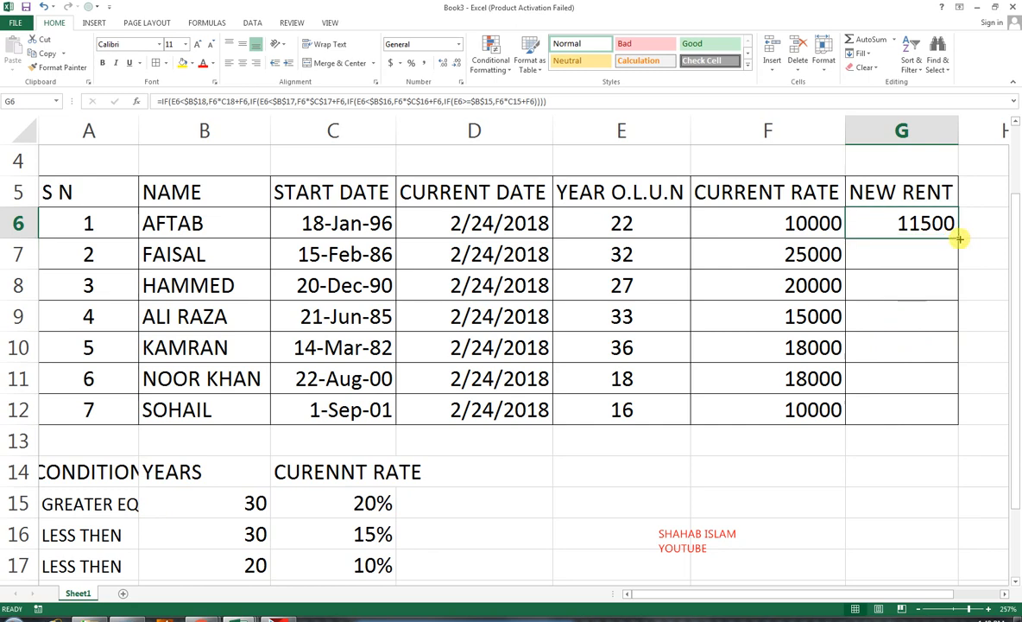
{"action": "left_click_drag", "start_coordinate": [959, 239], "coordinate": [945, 419]}
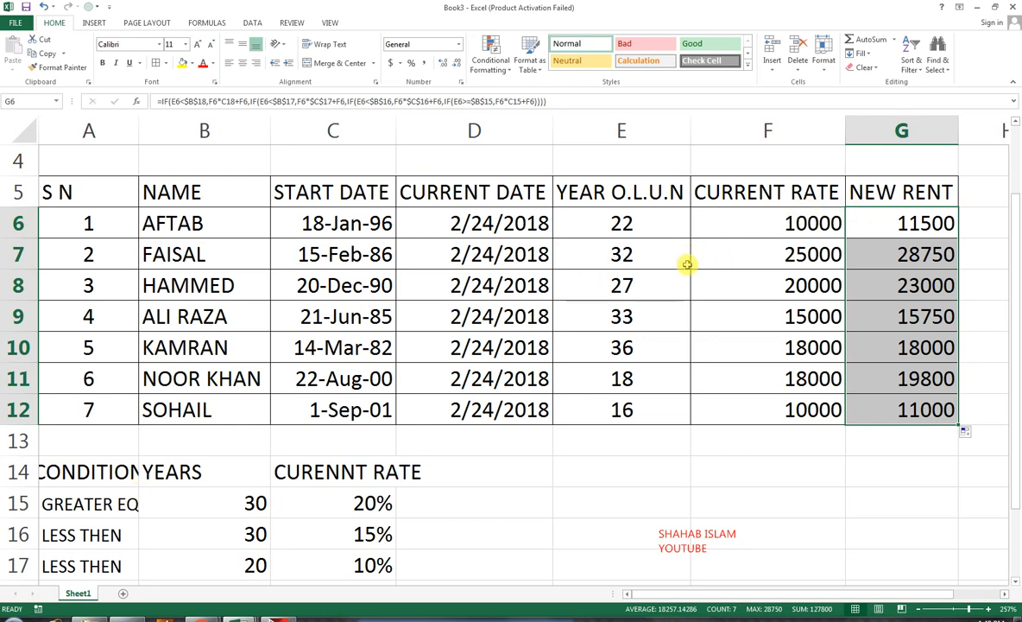
Step: Insert a new blank row at row 2, above the rent table
{"action": "scroll", "coordinate": [691, 270], "scroll_direction": "up", "scroll_amount": 1}
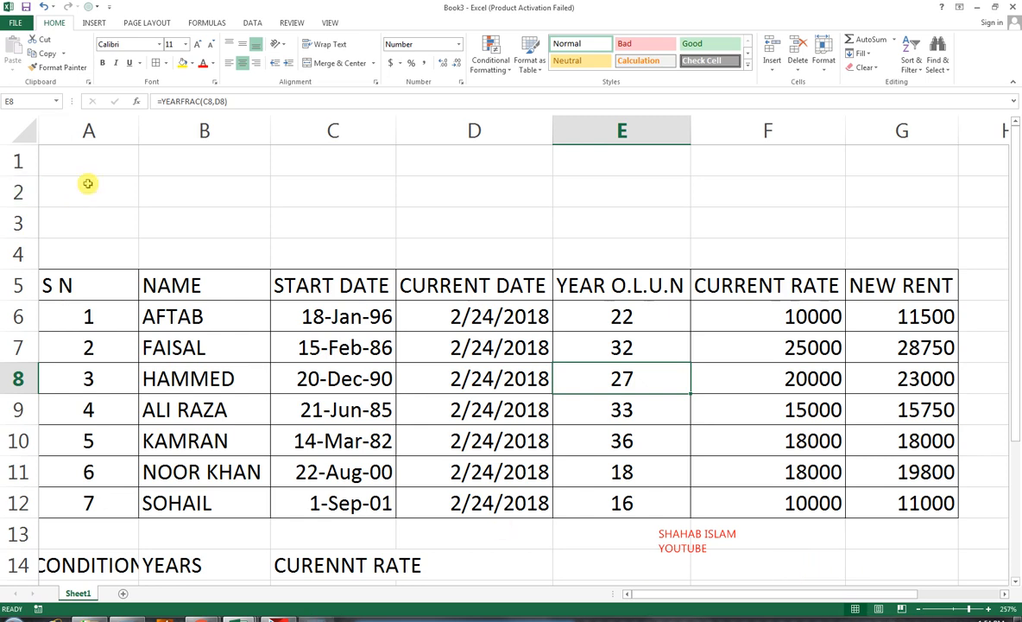
{"action": "left_click", "coordinate": [29, 197]}
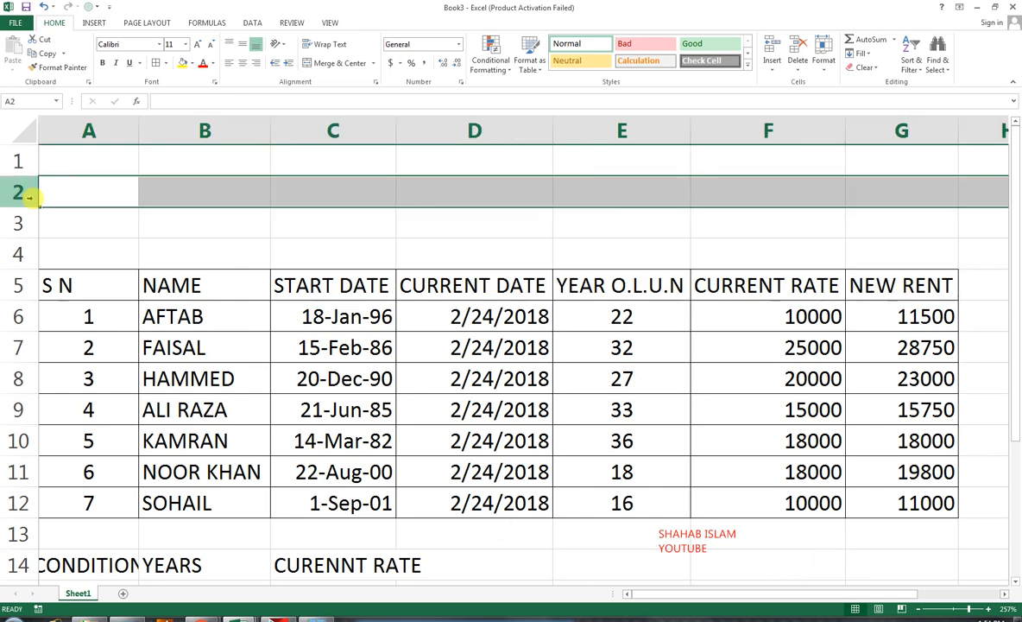
{"action": "key", "text": "ctrl+plus"}
Step: Merge and center cells A2:G4 and enter the heading INCREASE YEARLY RENT AMOUNT CLACULATION
{"action": "left_click_drag", "start_coordinate": [82, 203], "coordinate": [910, 244]}
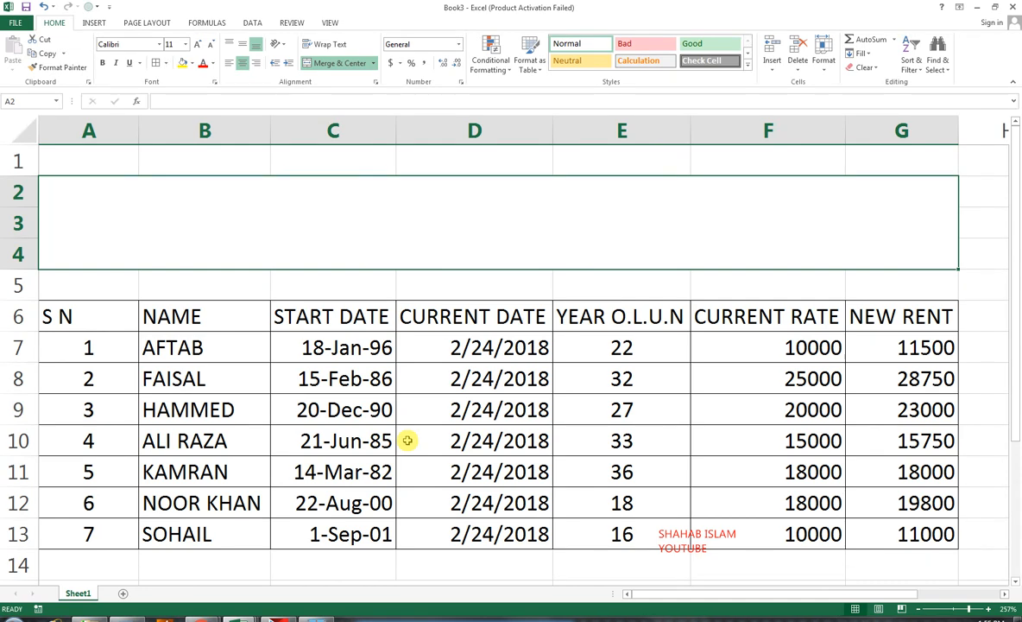
{"action": "type", "text": "INCREASE "}
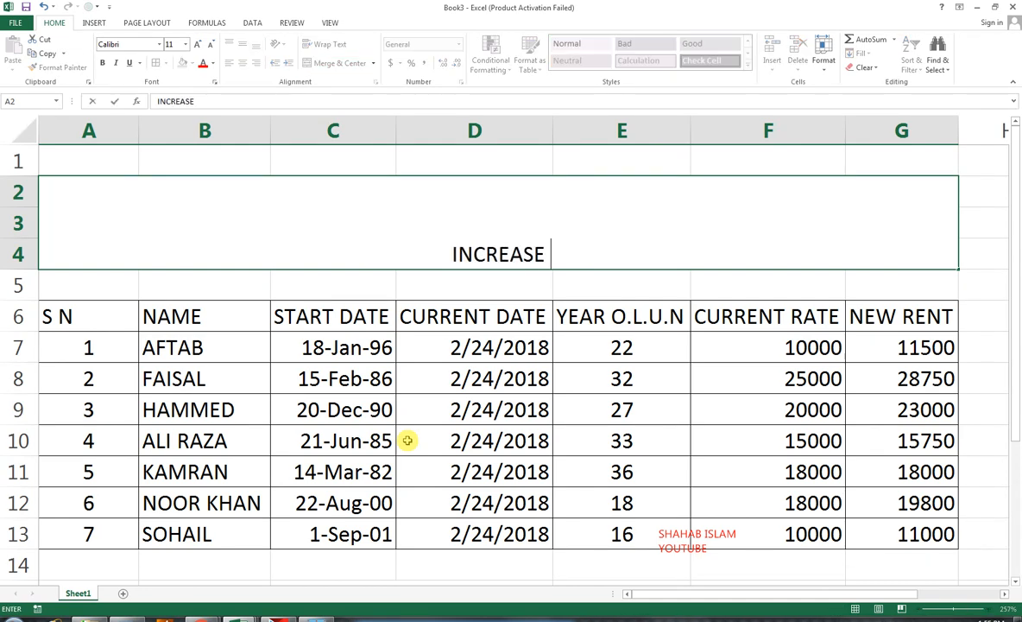
{"action": "type", "text": "R"}
{"action": "key", "text": "BackSpace"}
{"action": "type", "text": "YEARLY"}
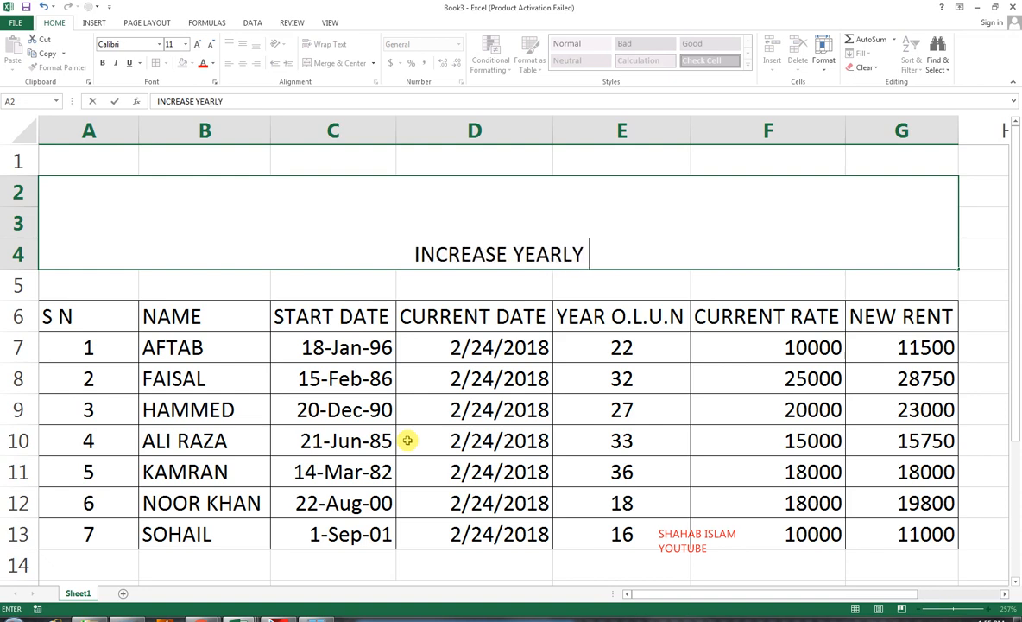
{"action": "type", "text": " RENT AMOUN"}
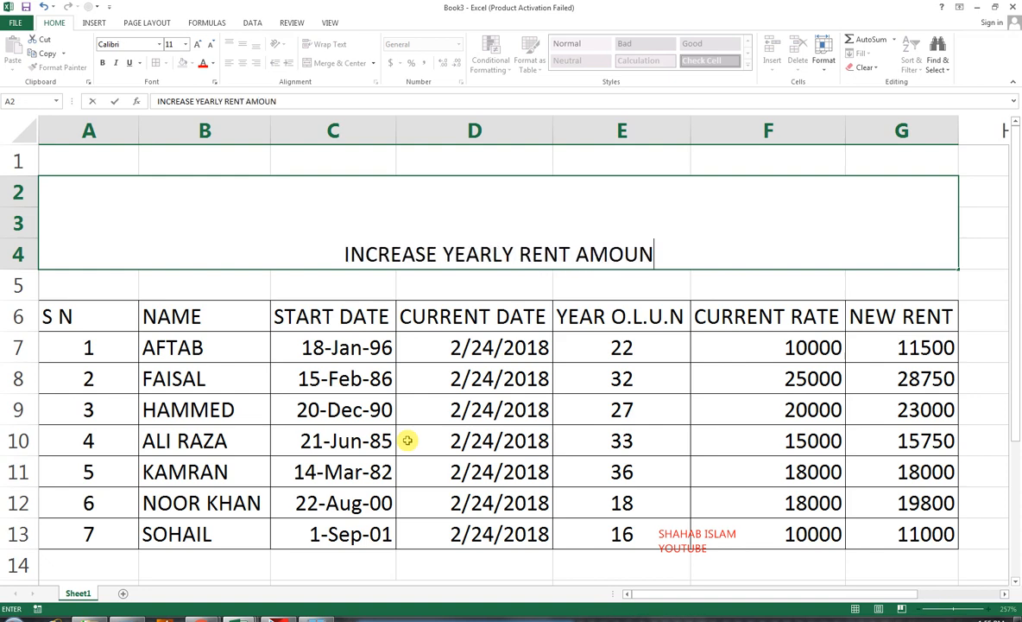
{"action": "type", "text": "T CLACULATION"}
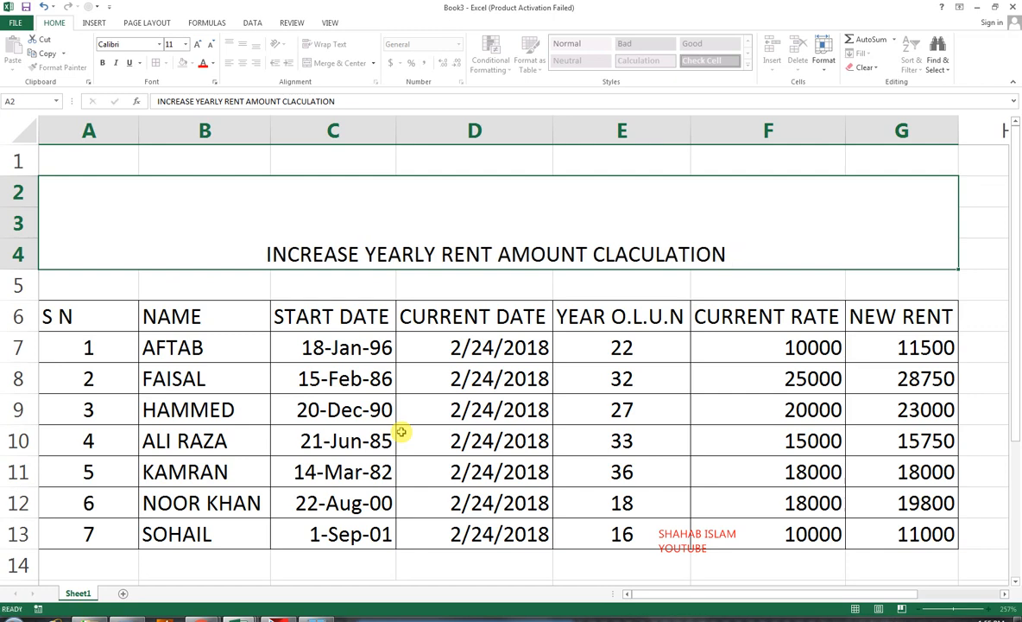
{"action": "key", "text": "Return"}
Step: Align the merged heading vertically to the middle and increase its font size to 16
{"action": "left_click", "coordinate": [366, 252]}
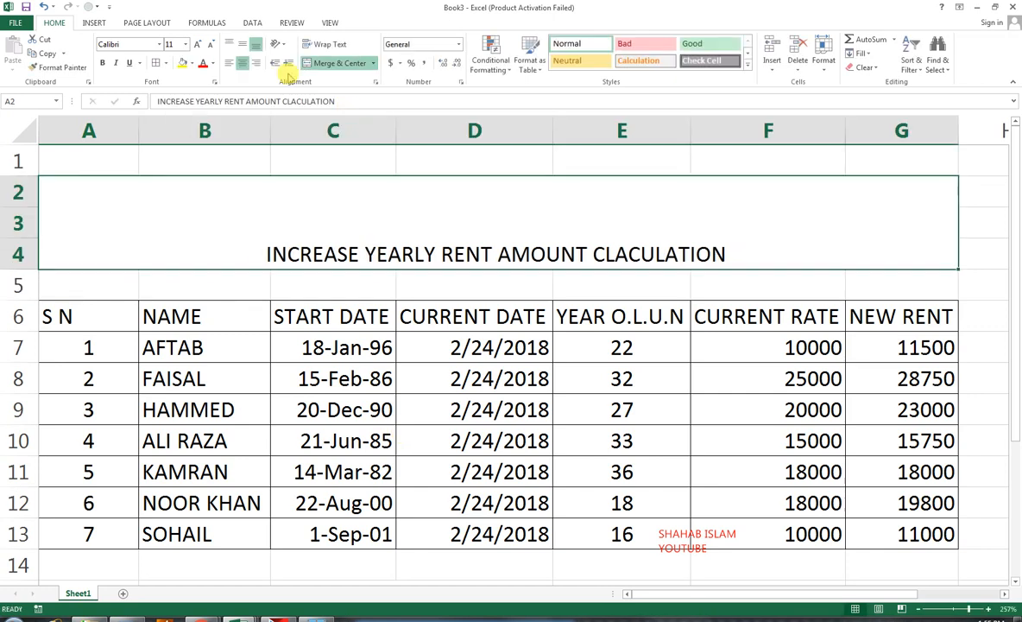
{"action": "left_click", "coordinate": [242, 44]}
{"action": "left_click", "coordinate": [197, 44]}
{"action": "left_click", "coordinate": [197, 44]}
{"action": "left_click", "coordinate": [197, 44]}
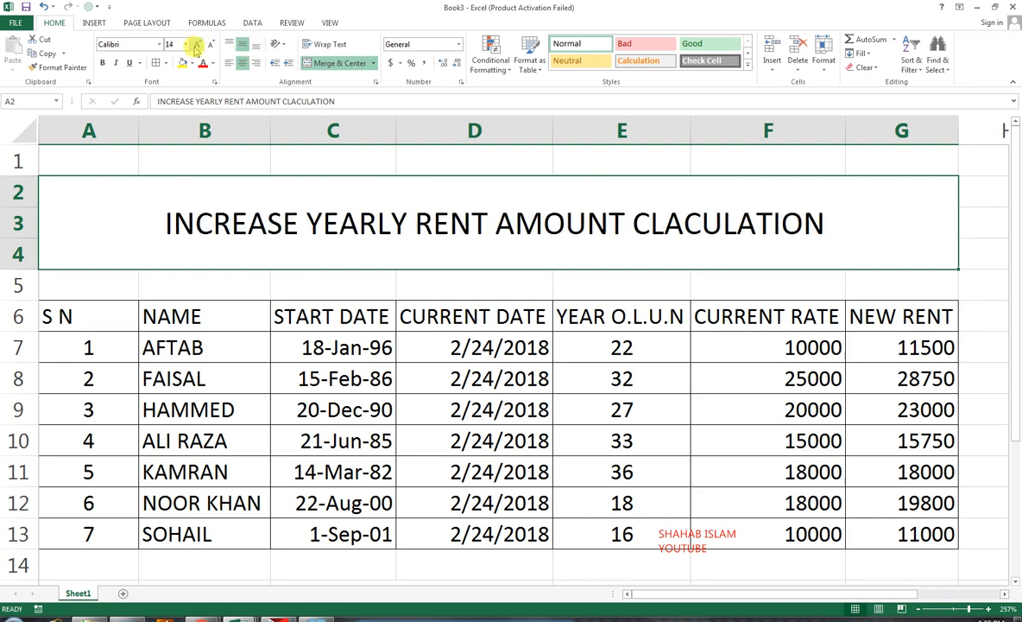
Step: Fill the heading cell with dark blue and set its font color to white
{"action": "left_click", "coordinate": [191, 63]}
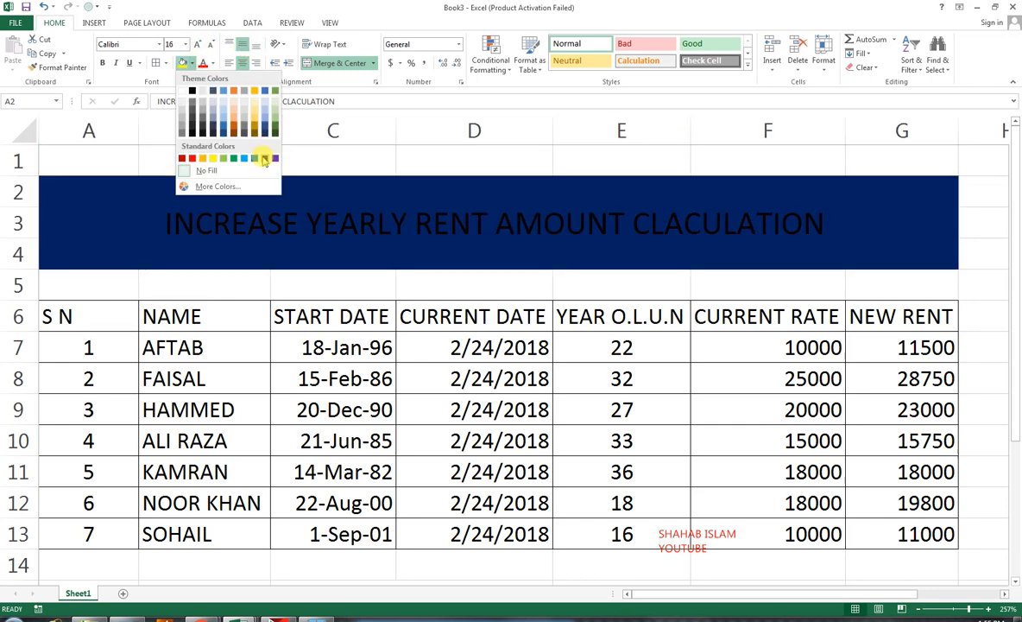
{"action": "left_click", "coordinate": [264, 158]}
{"action": "left_click", "coordinate": [212, 64]}
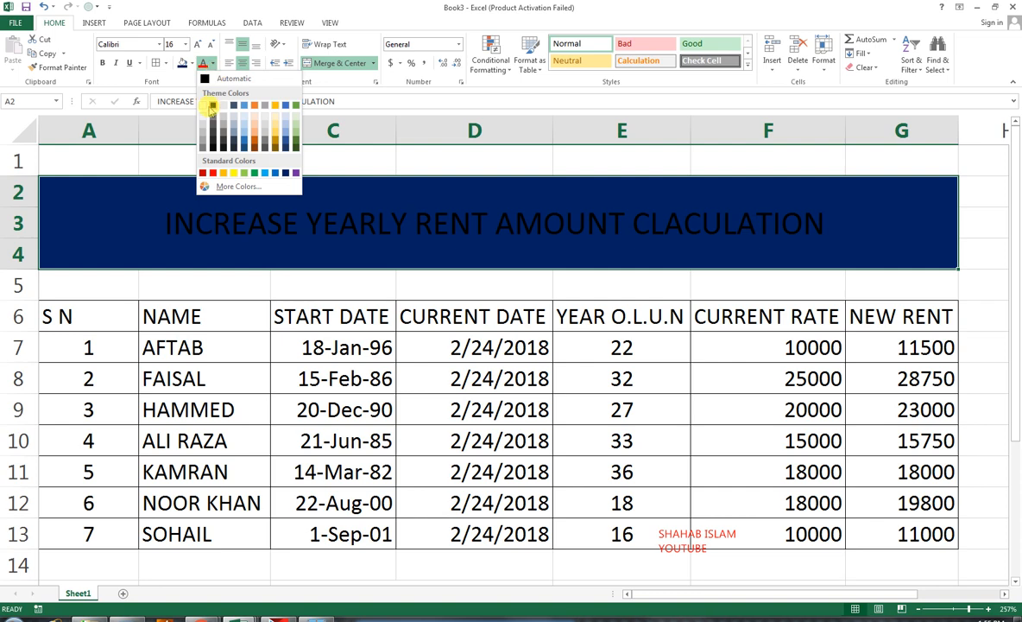
{"action": "left_click", "coordinate": [204, 105]}
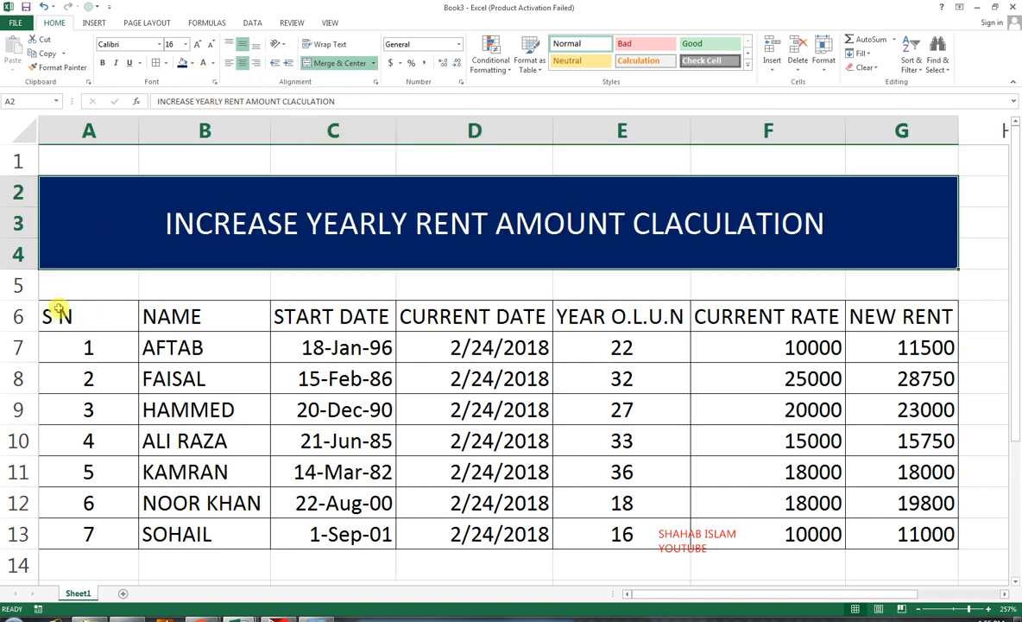
Step: Increase the heading's font size to 18 and make it bold
{"action": "left_click", "coordinate": [197, 45]}
{"action": "left_click", "coordinate": [102, 62]}
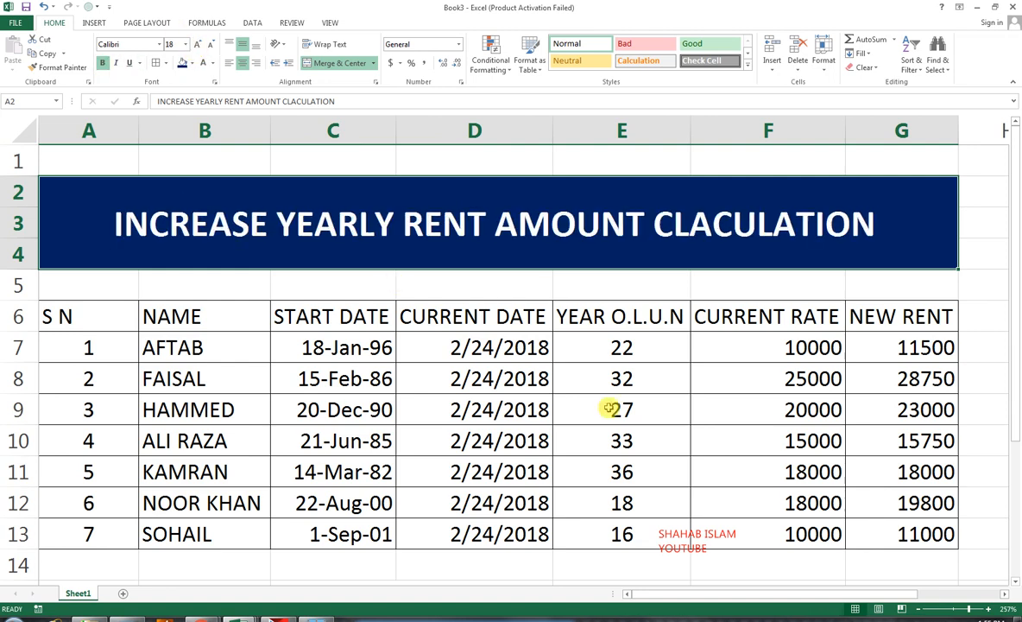
{"action": "left_click", "coordinate": [941, 283]}
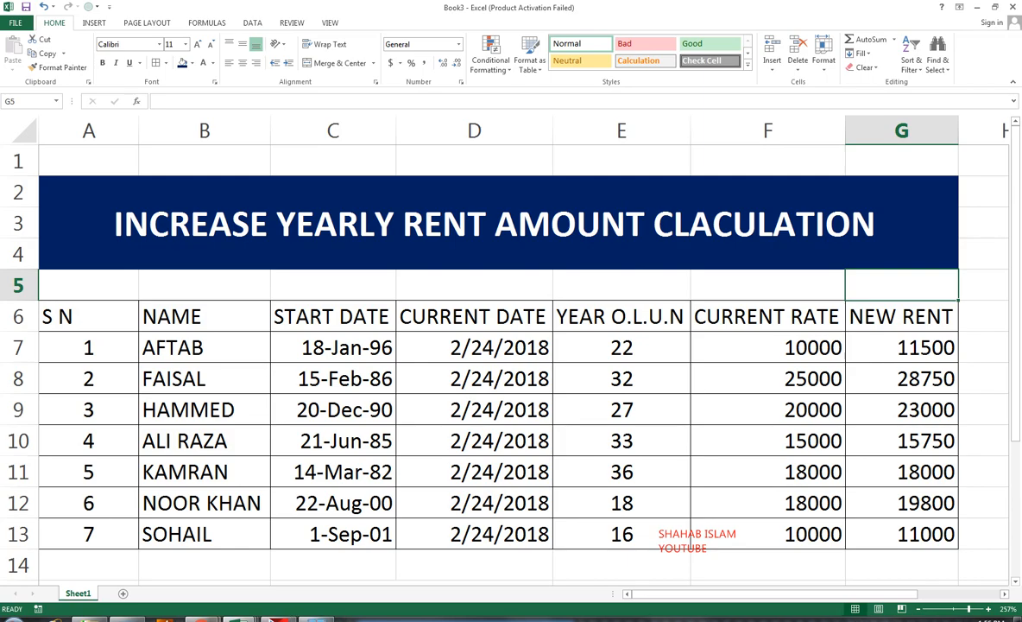
Step: Switch to the YouTube channel page in the browser and show its list of uploaded videos
{"action": "left_click", "coordinate": [201, 617]}
{"action": "left_click", "coordinate": [171, 514]}
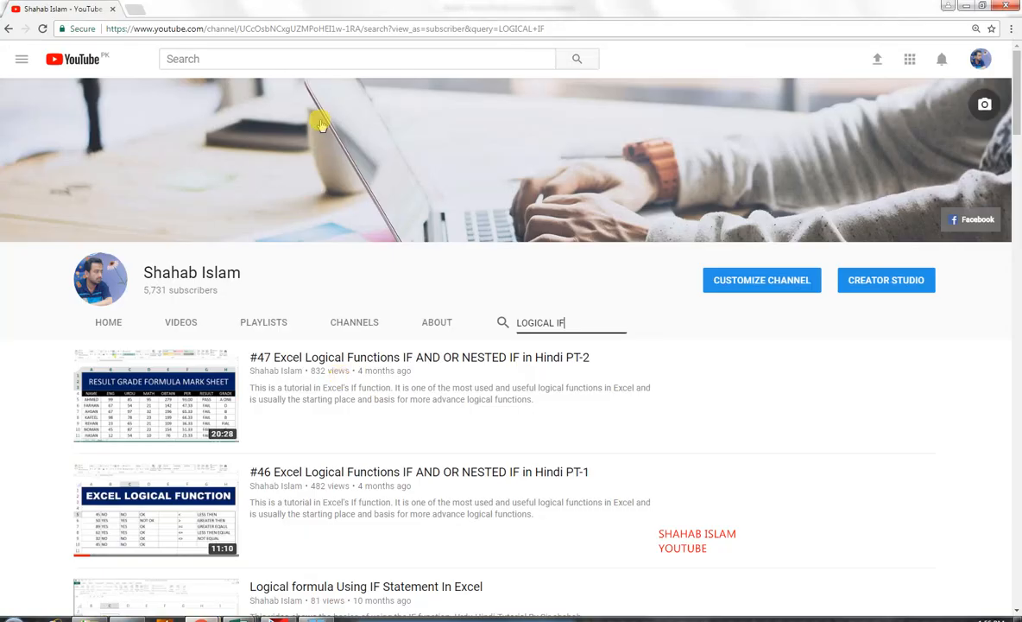
{"action": "left_click", "coordinate": [195, 319]}
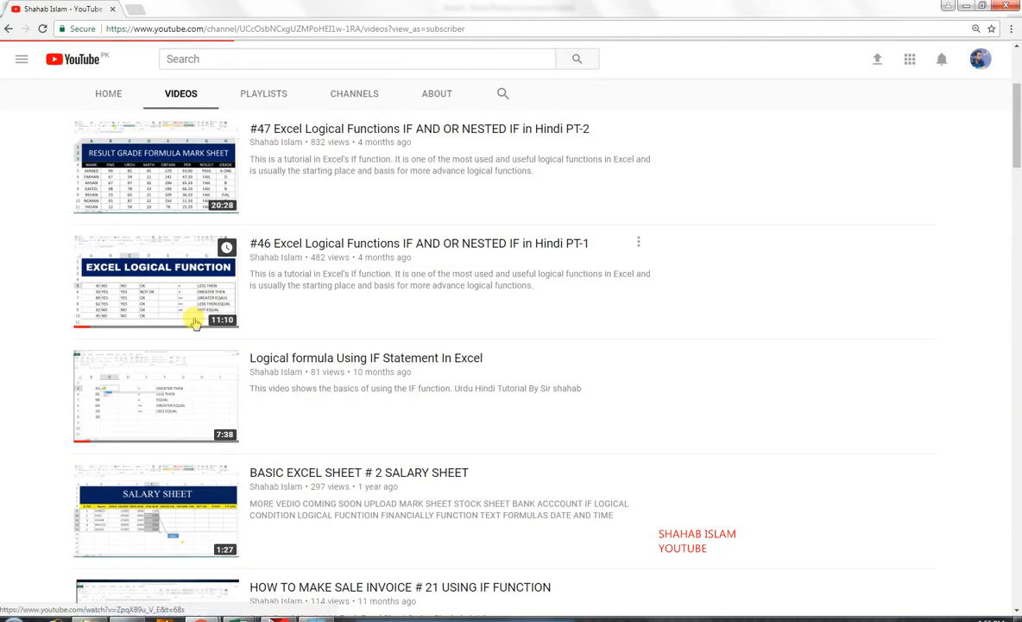
{"action": "scroll", "coordinate": [216, 363], "scroll_direction": "up", "scroll_amount": 3}
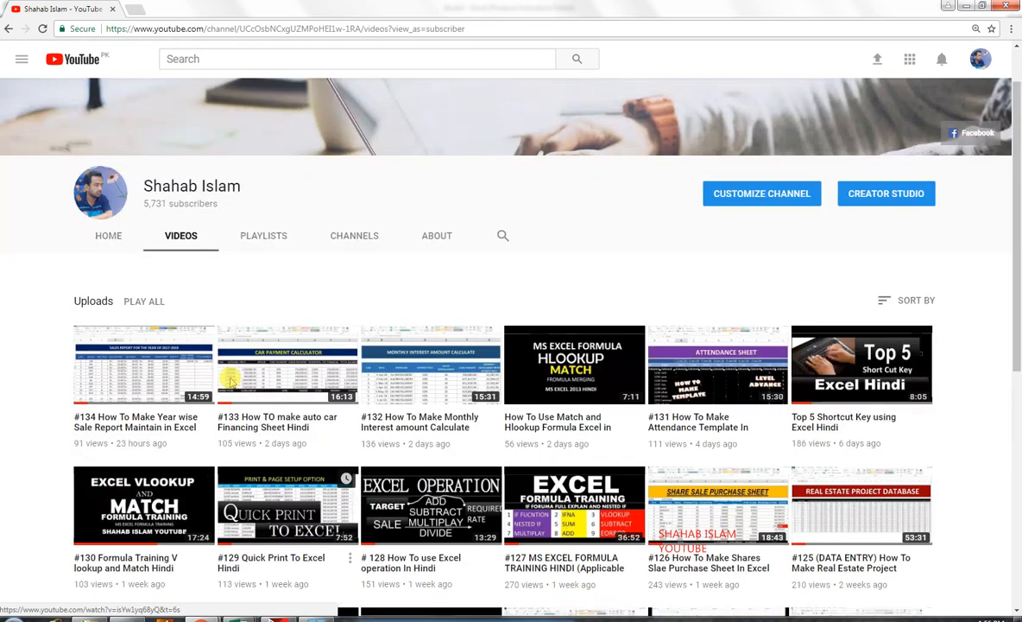